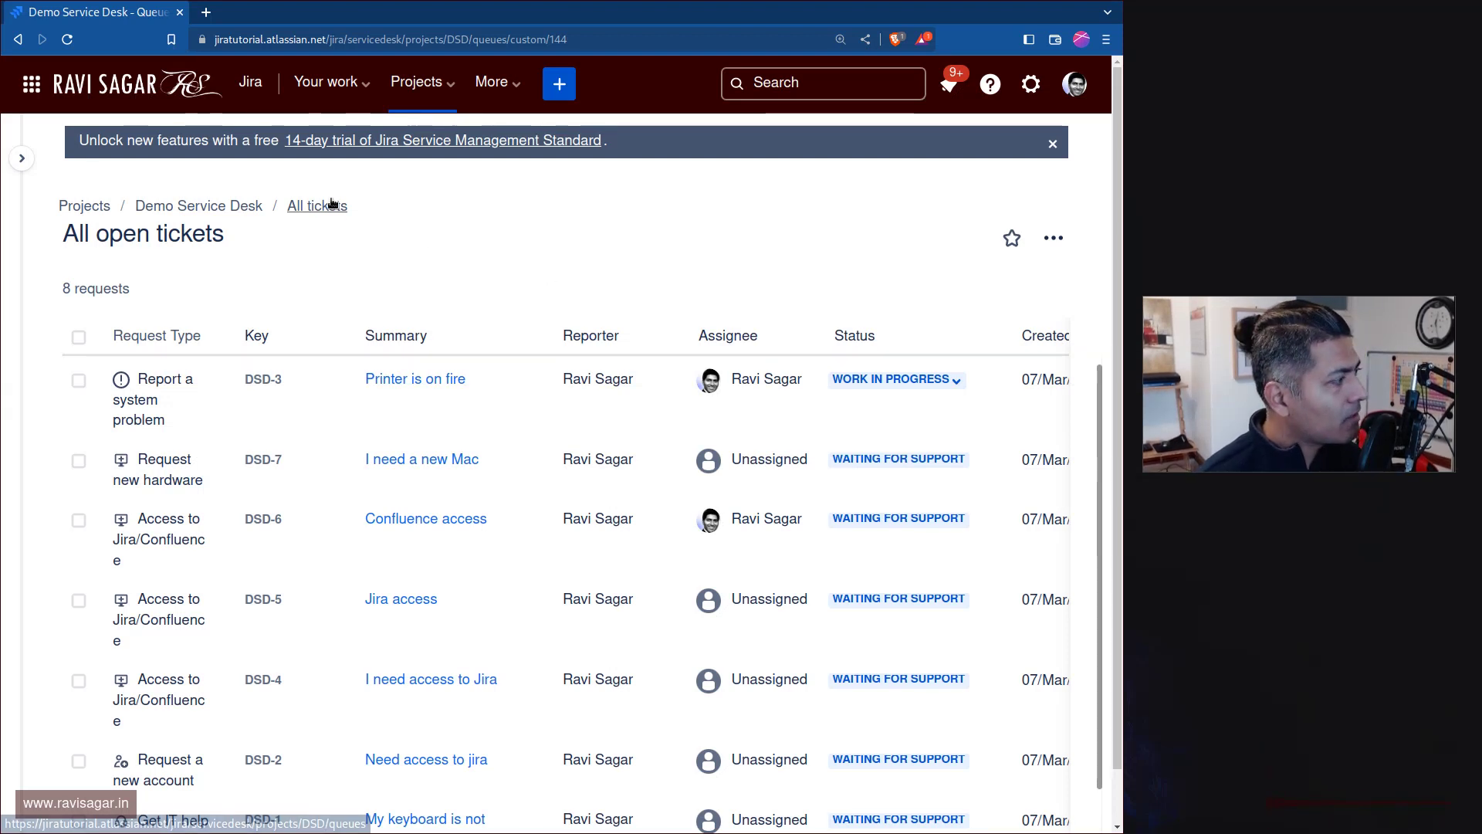
# Show Demo Service Desk's queue list and open its Manage queues window.
pyautogui.moveTo(10, 199)
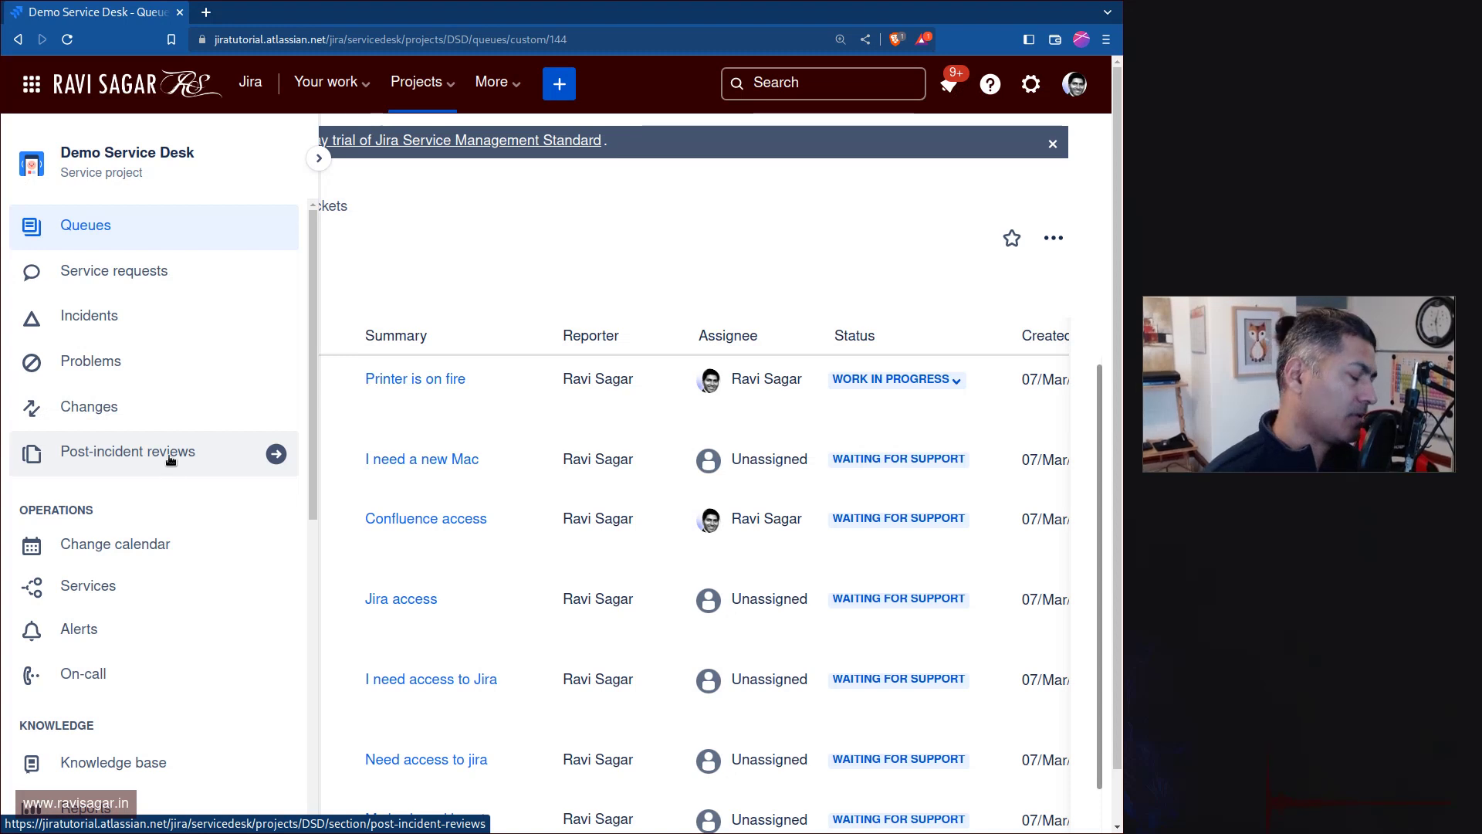
pyautogui.scroll(-3, 140, 521)
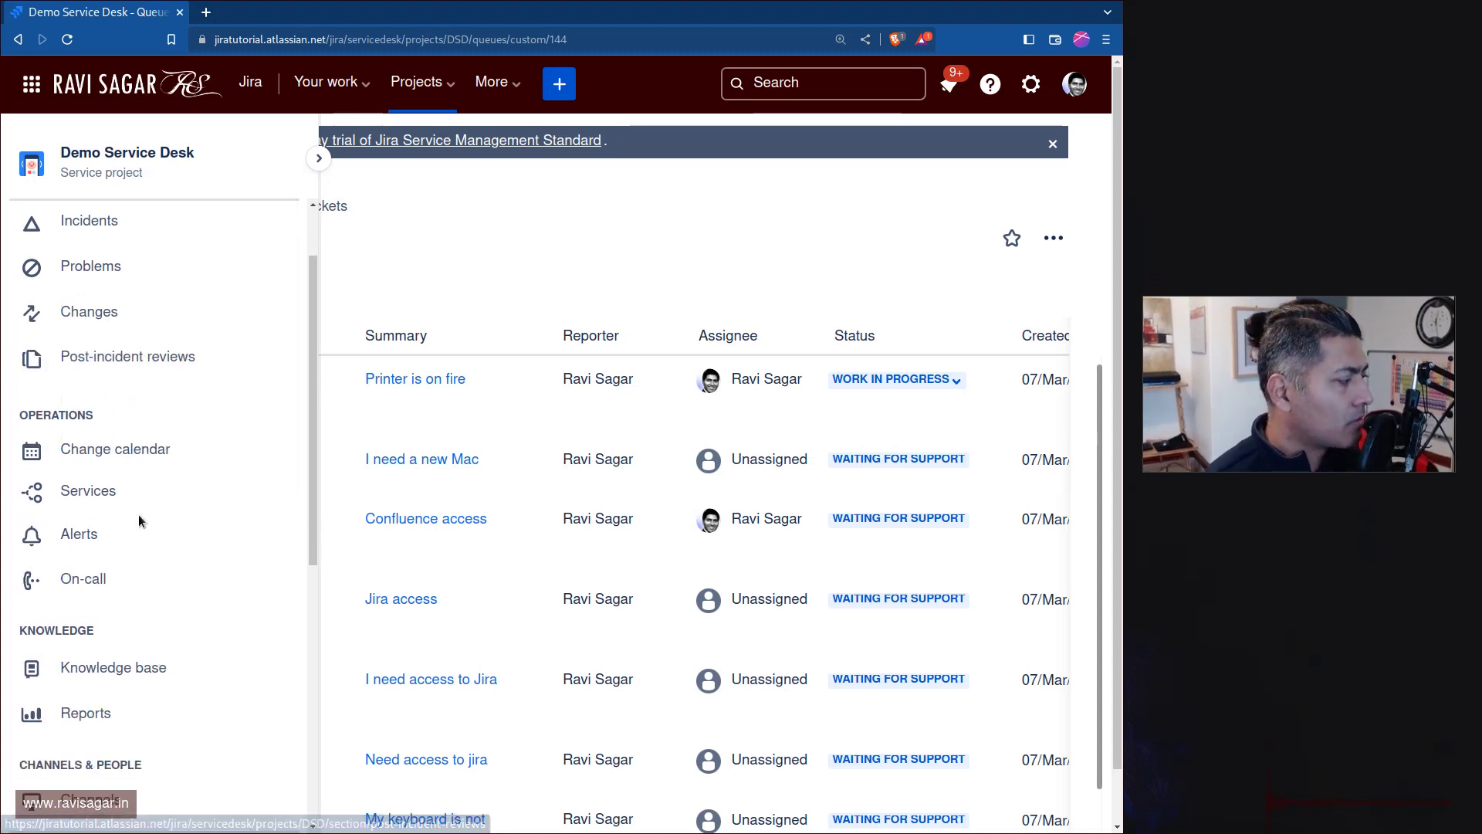
pyautogui.scroll(3, 140, 521)
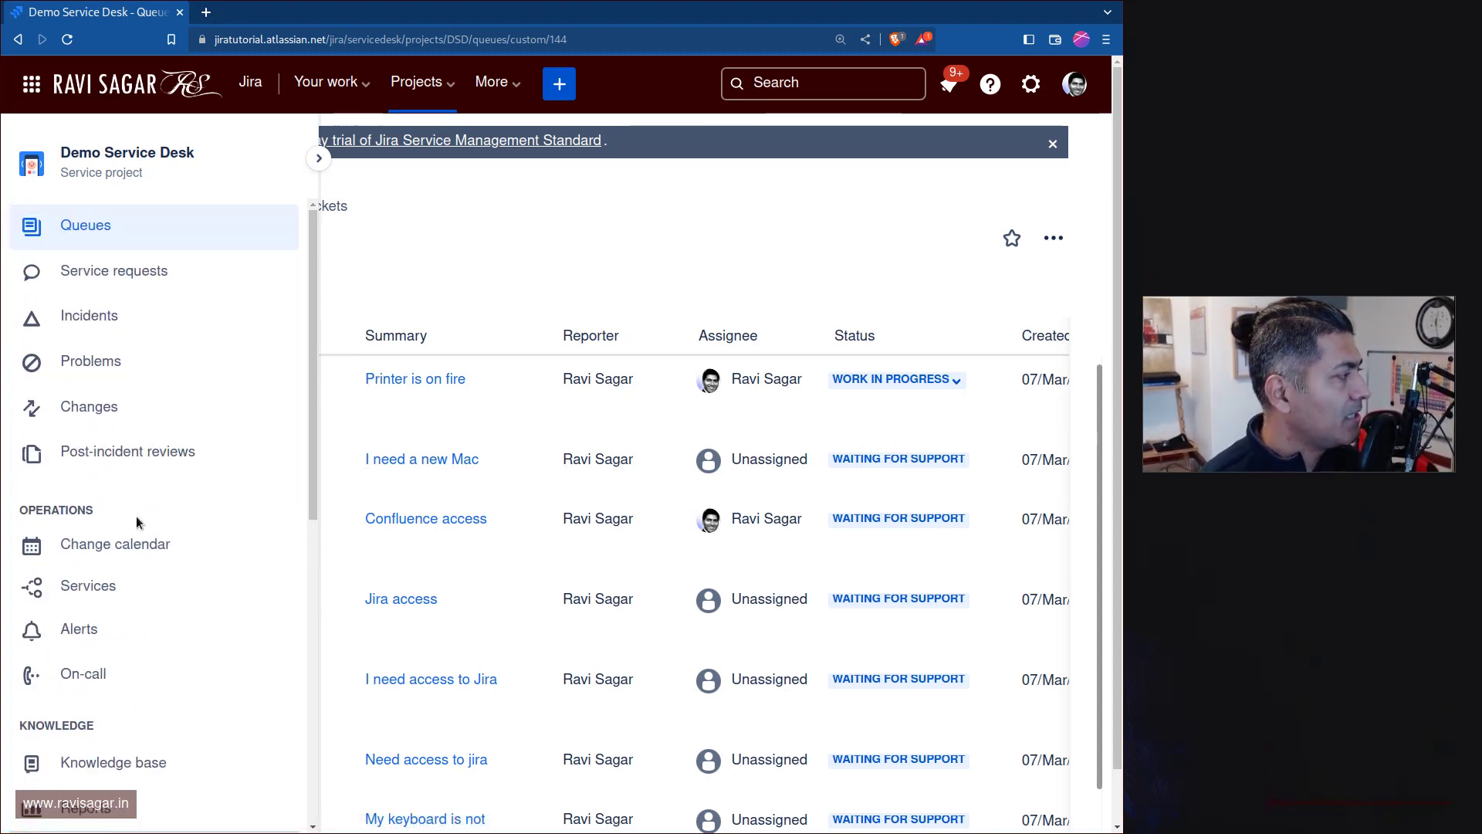
pyautogui.click(112, 225)
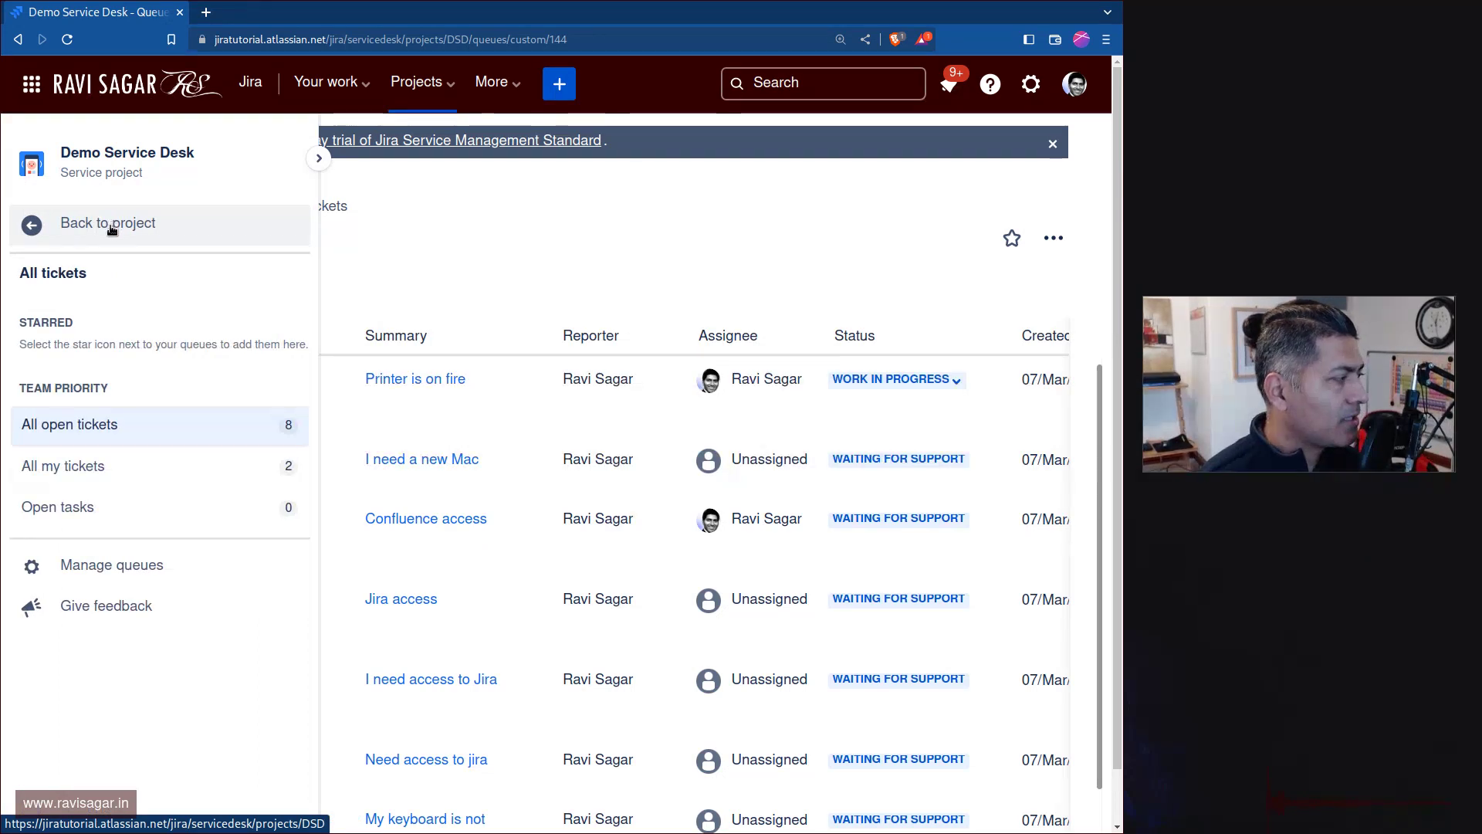
pyautogui.click(100, 564)
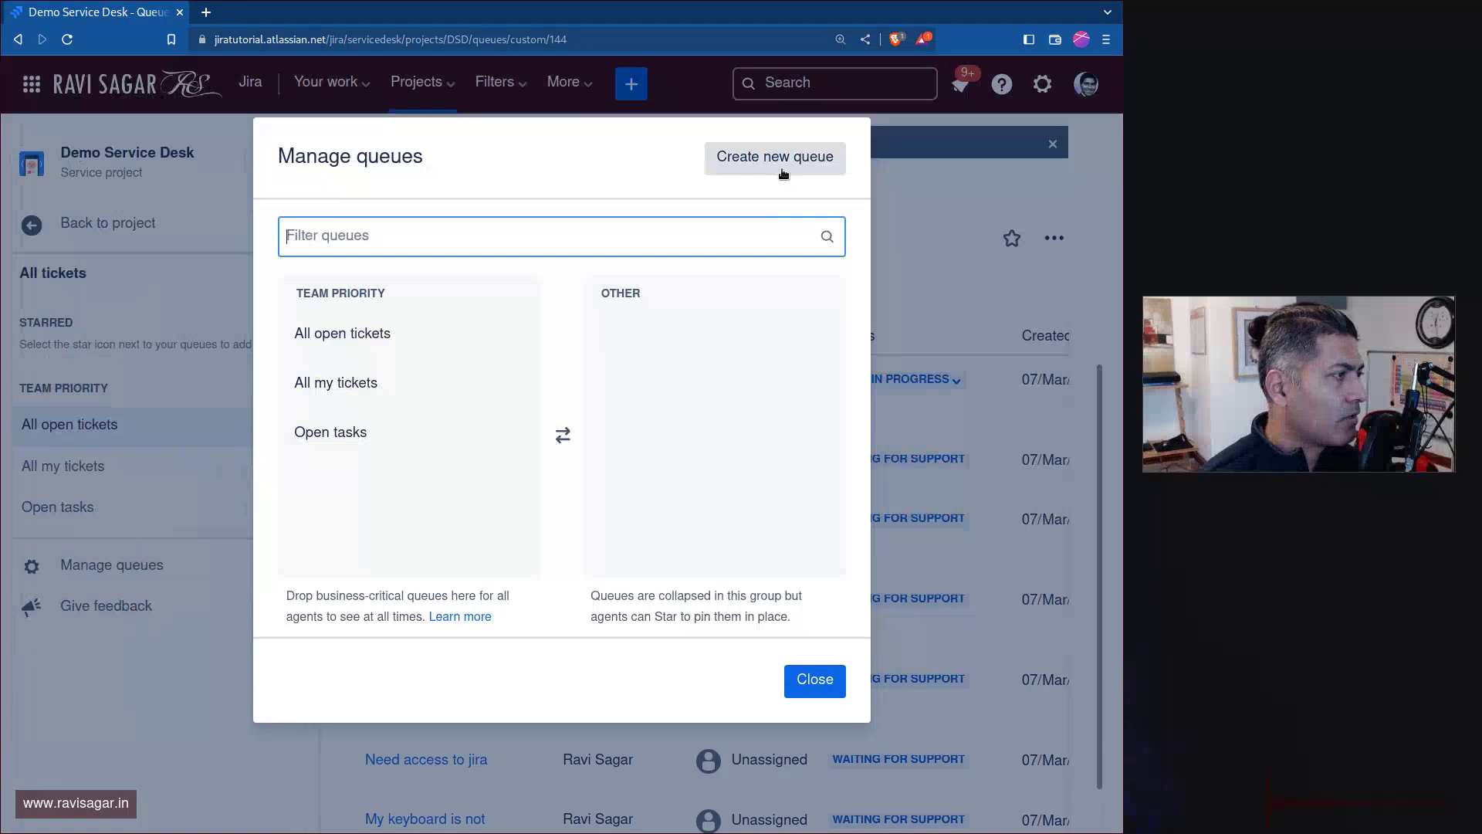
# Start a new queue titled 'Portal Requests' and show its filter in basic mode.
pyautogui.click(780, 159)
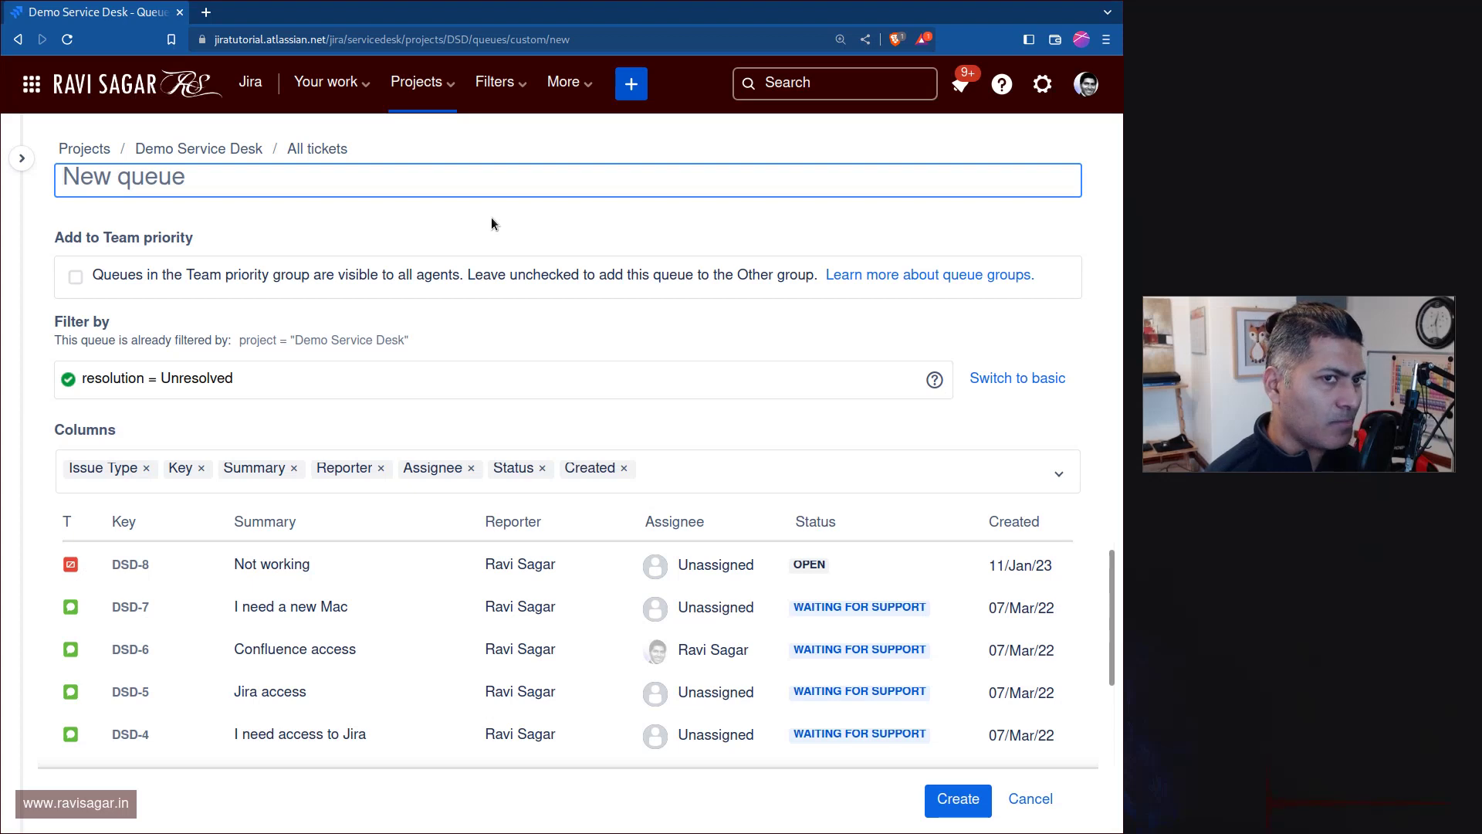
pyautogui.write('Port')
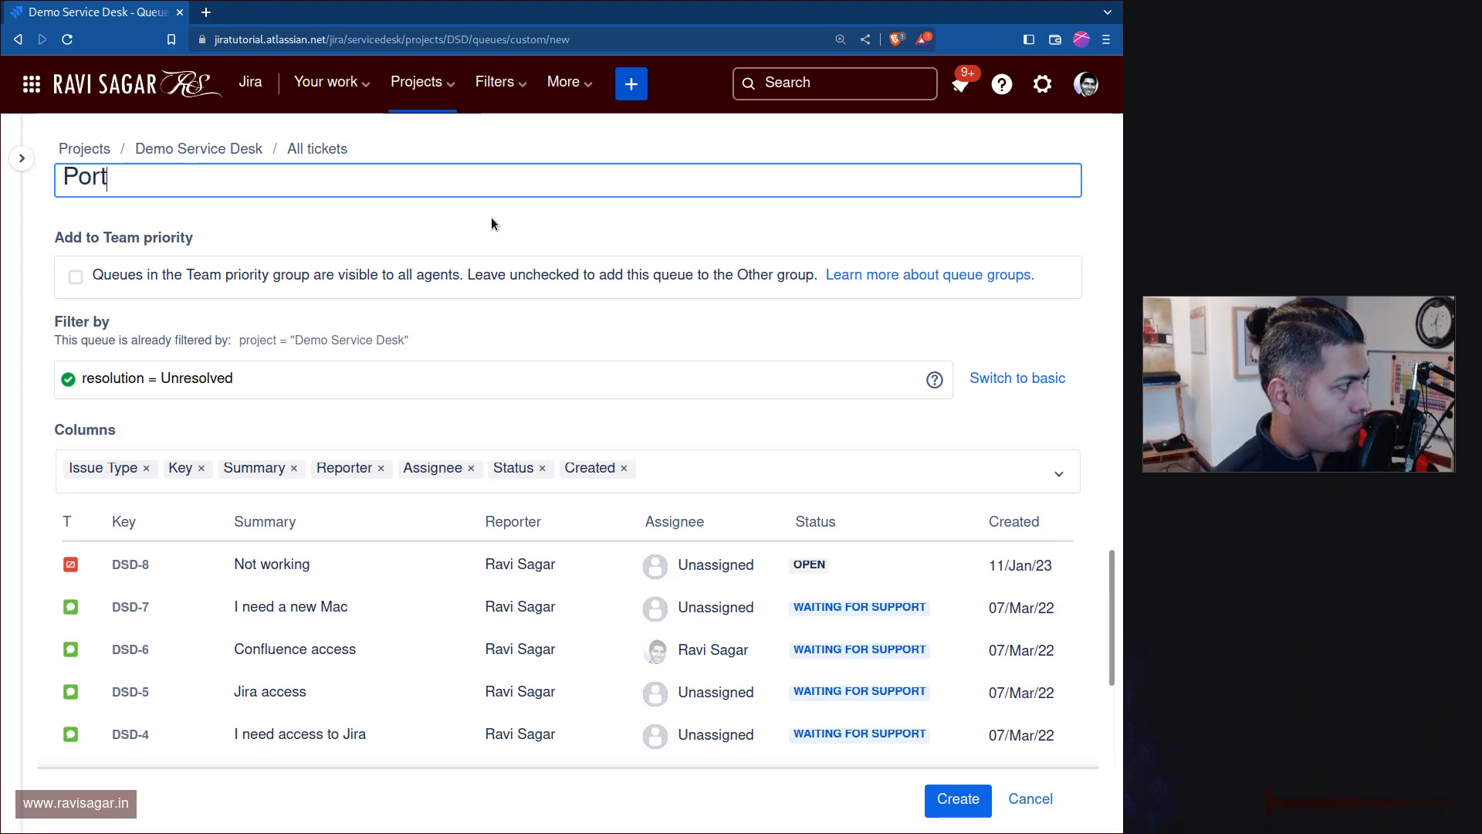
pyautogui.write('al Requesrs')
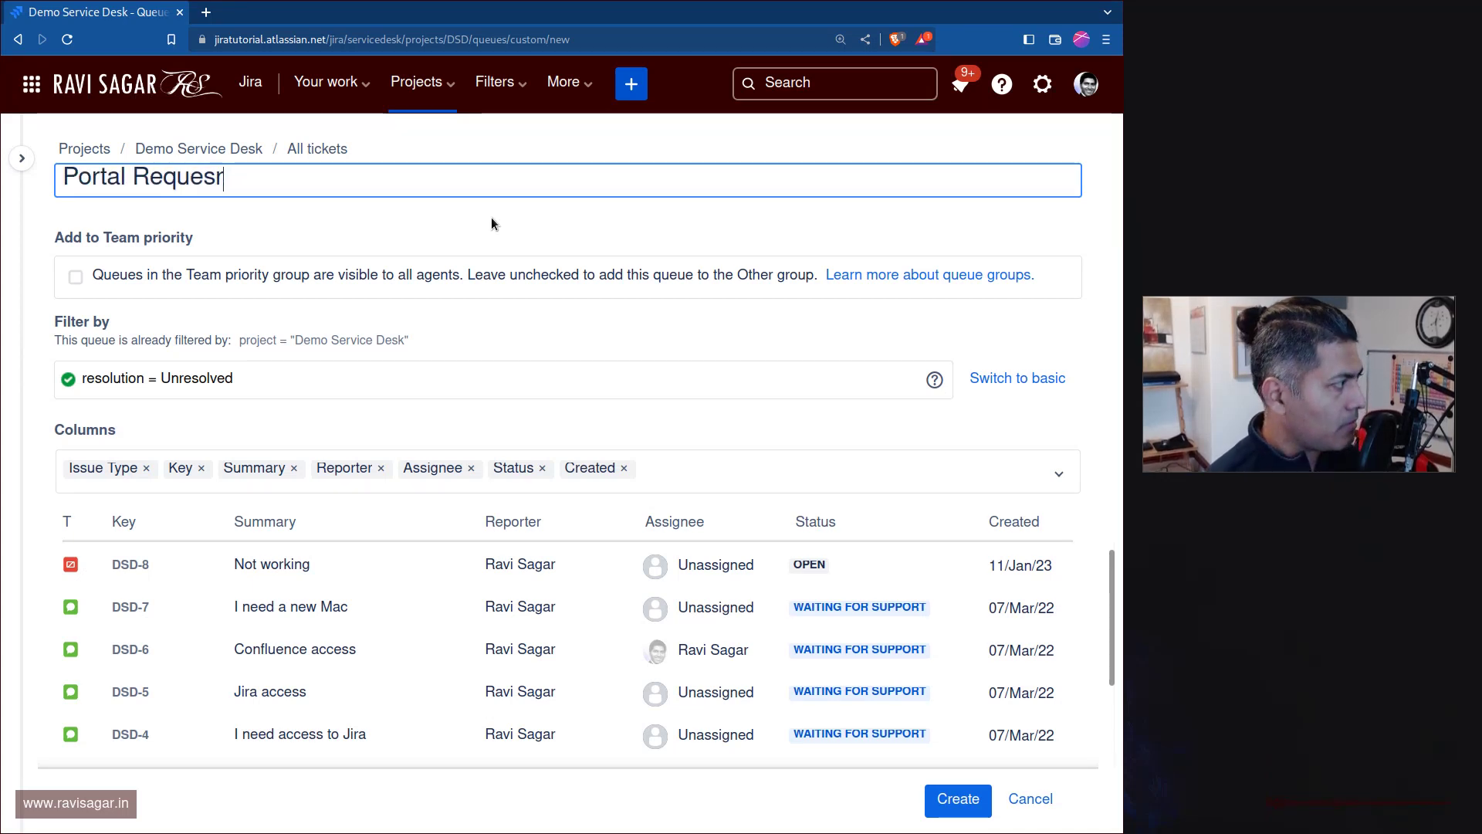
pyautogui.press('BackSpace')
pyautogui.press('BackSpace')
pyautogui.write('ts')
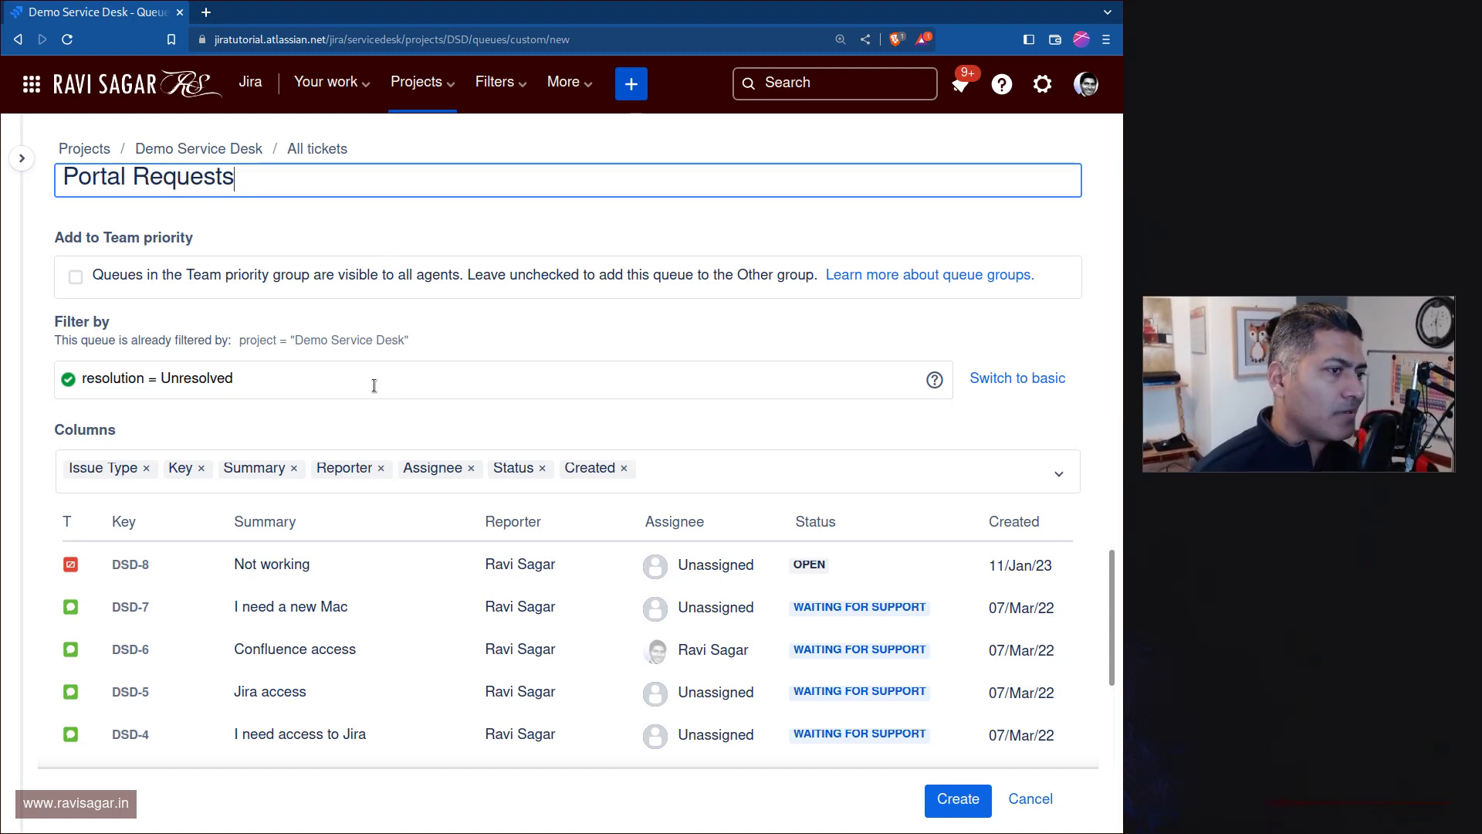
pyautogui.click(1022, 378)
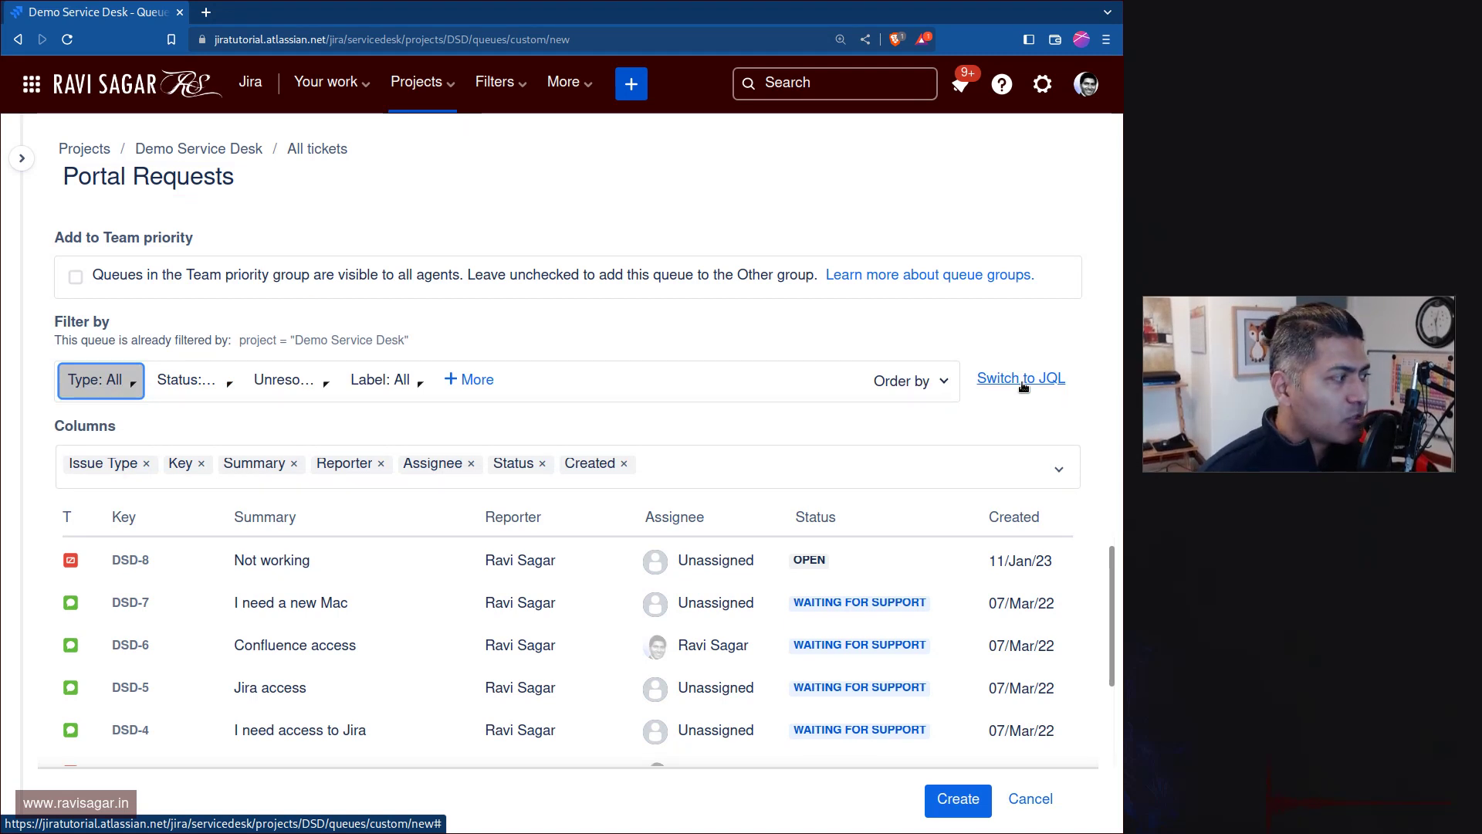
# Search the basic filter criteria for a channel or request field, adding none.
pyautogui.click(472, 379)
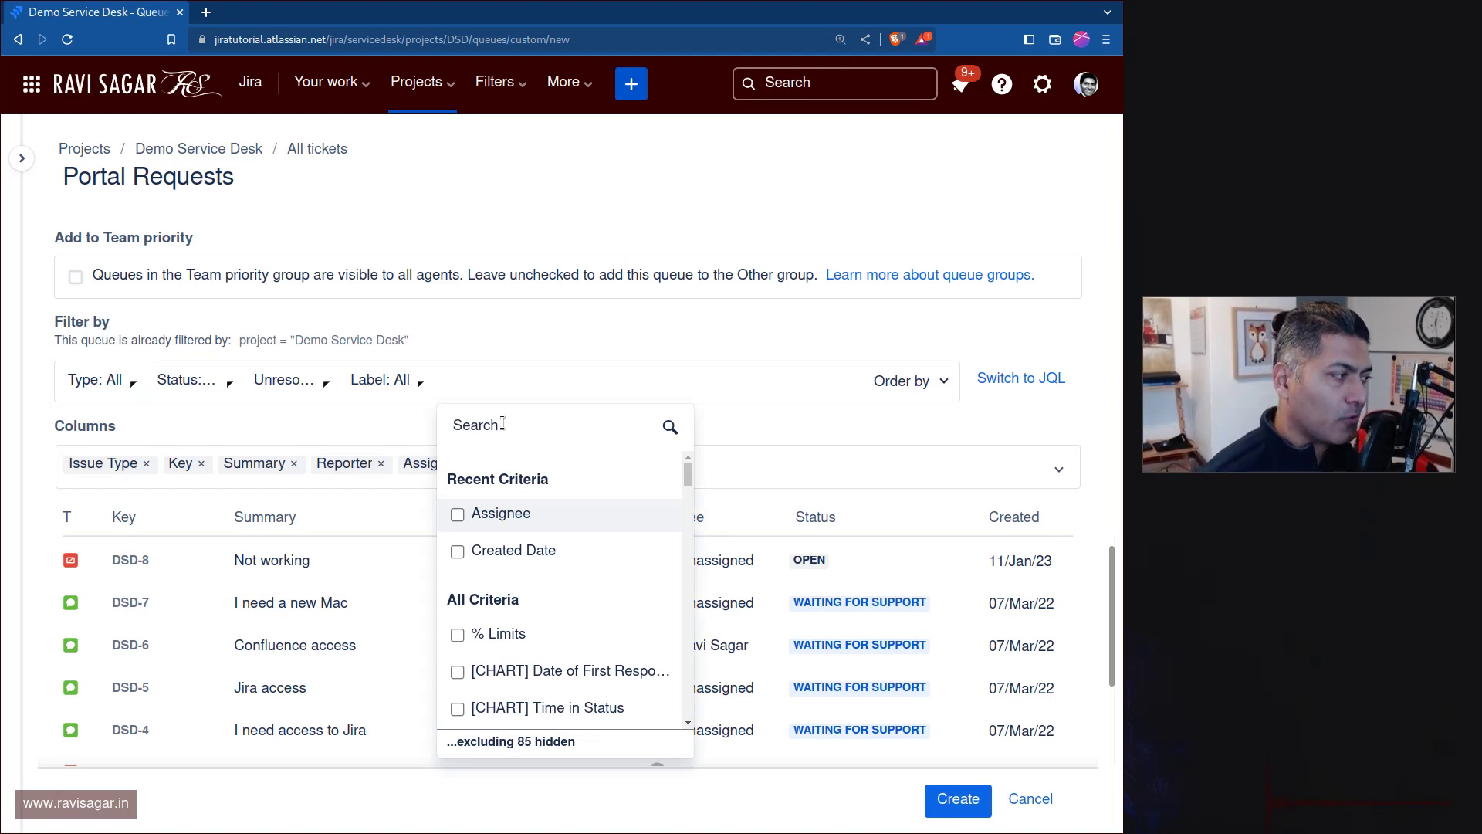
pyautogui.write('channel')
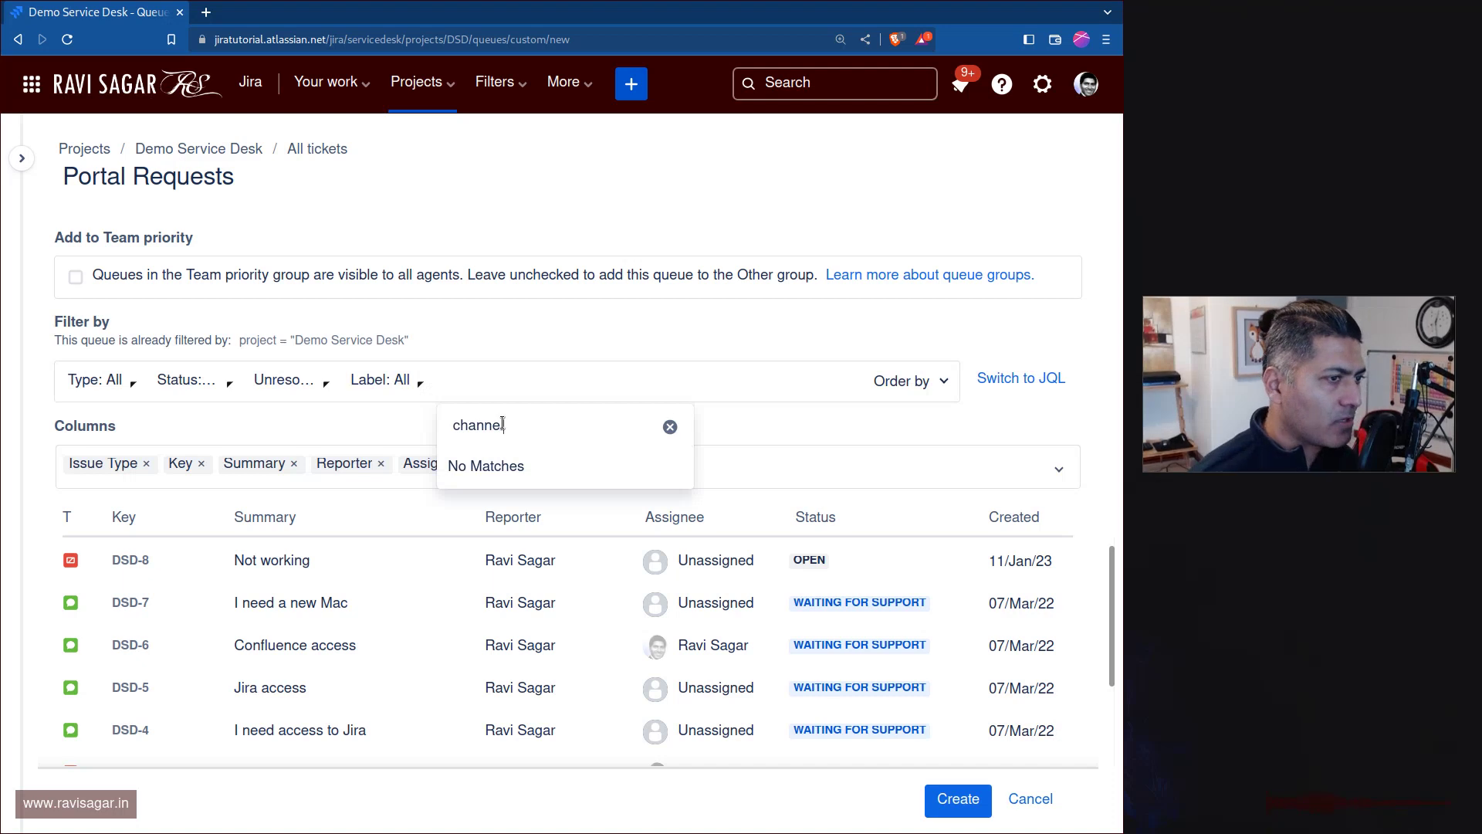
pyautogui.doubleClick(501, 423)
pyautogui.write('Reque')
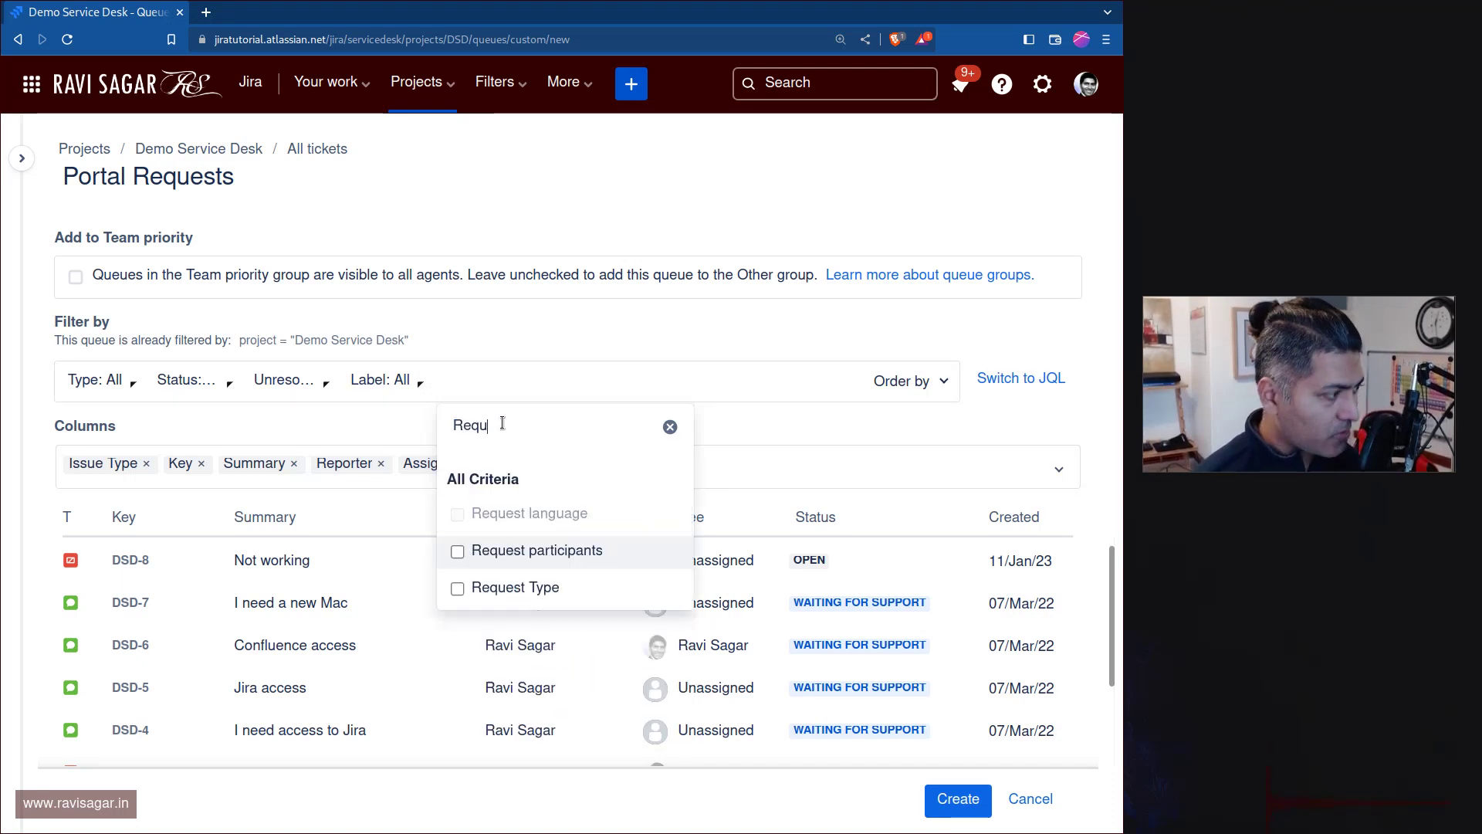
pyautogui.doubleClick(502, 423)
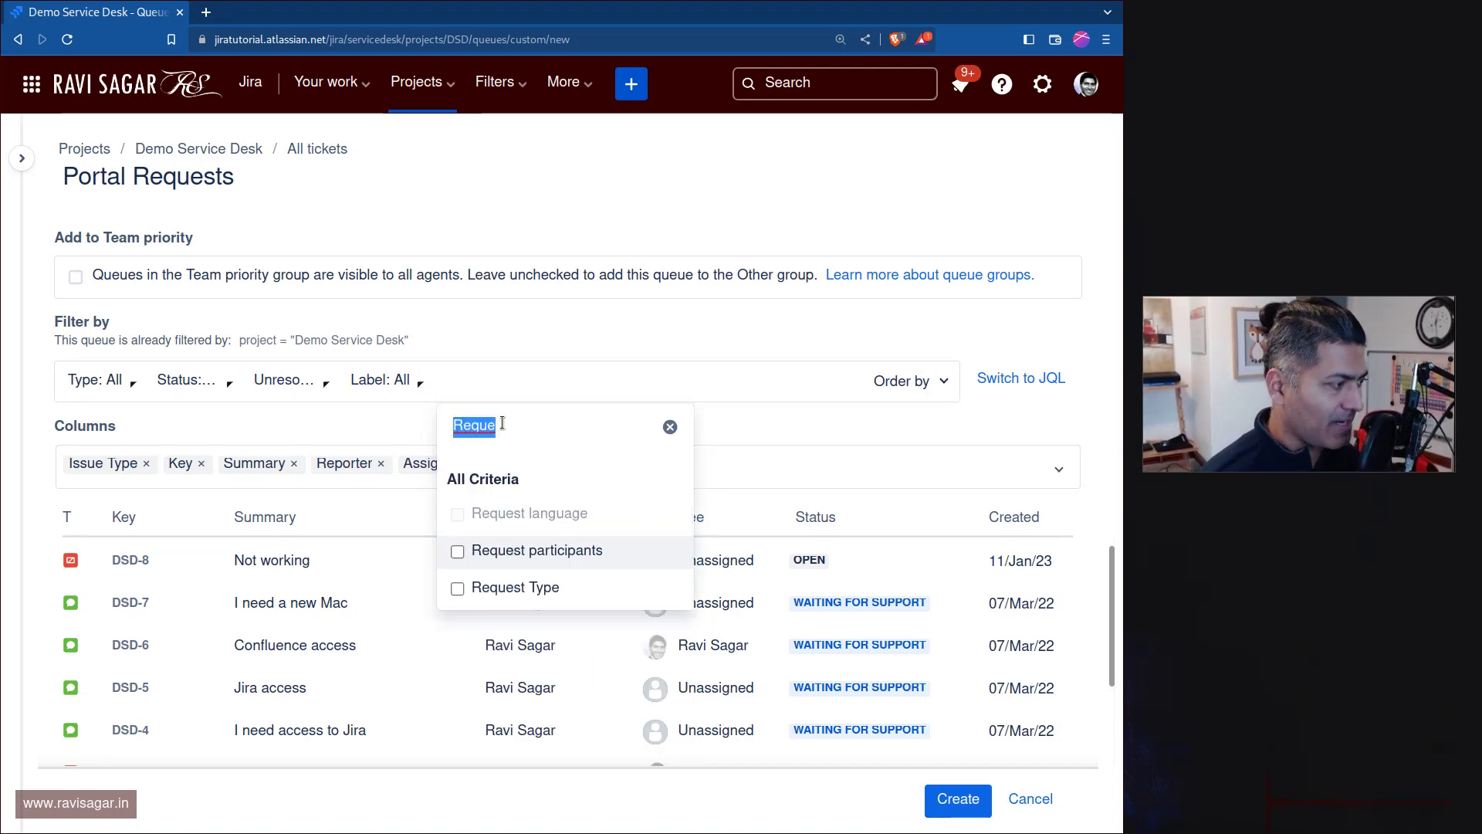
pyautogui.press('BackSpace')
pyautogui.click(920, 340)
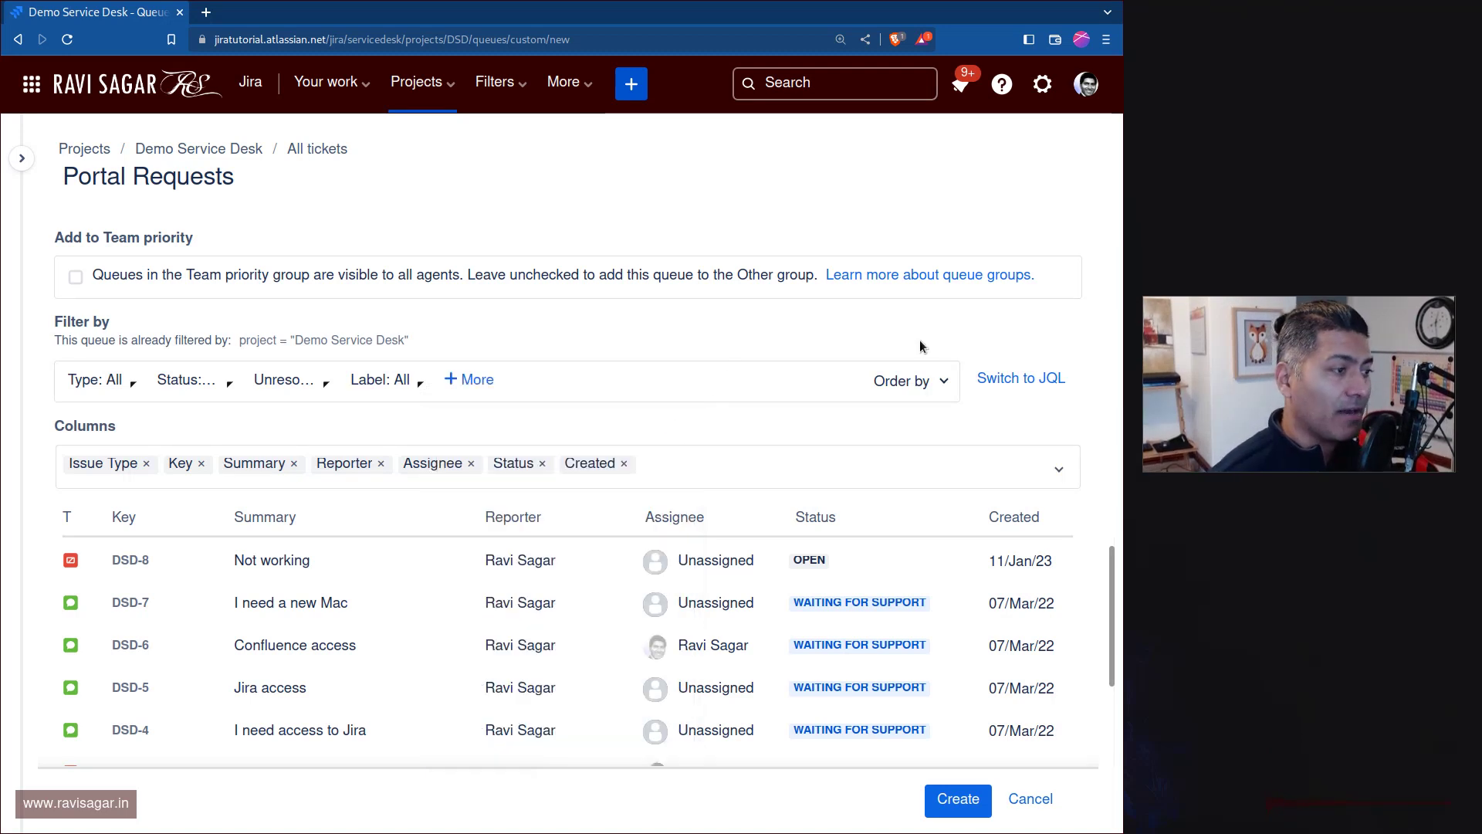
# Append 'and request-channel-type = portal' to the JQL and create the queue.
pyautogui.click(1006, 380)
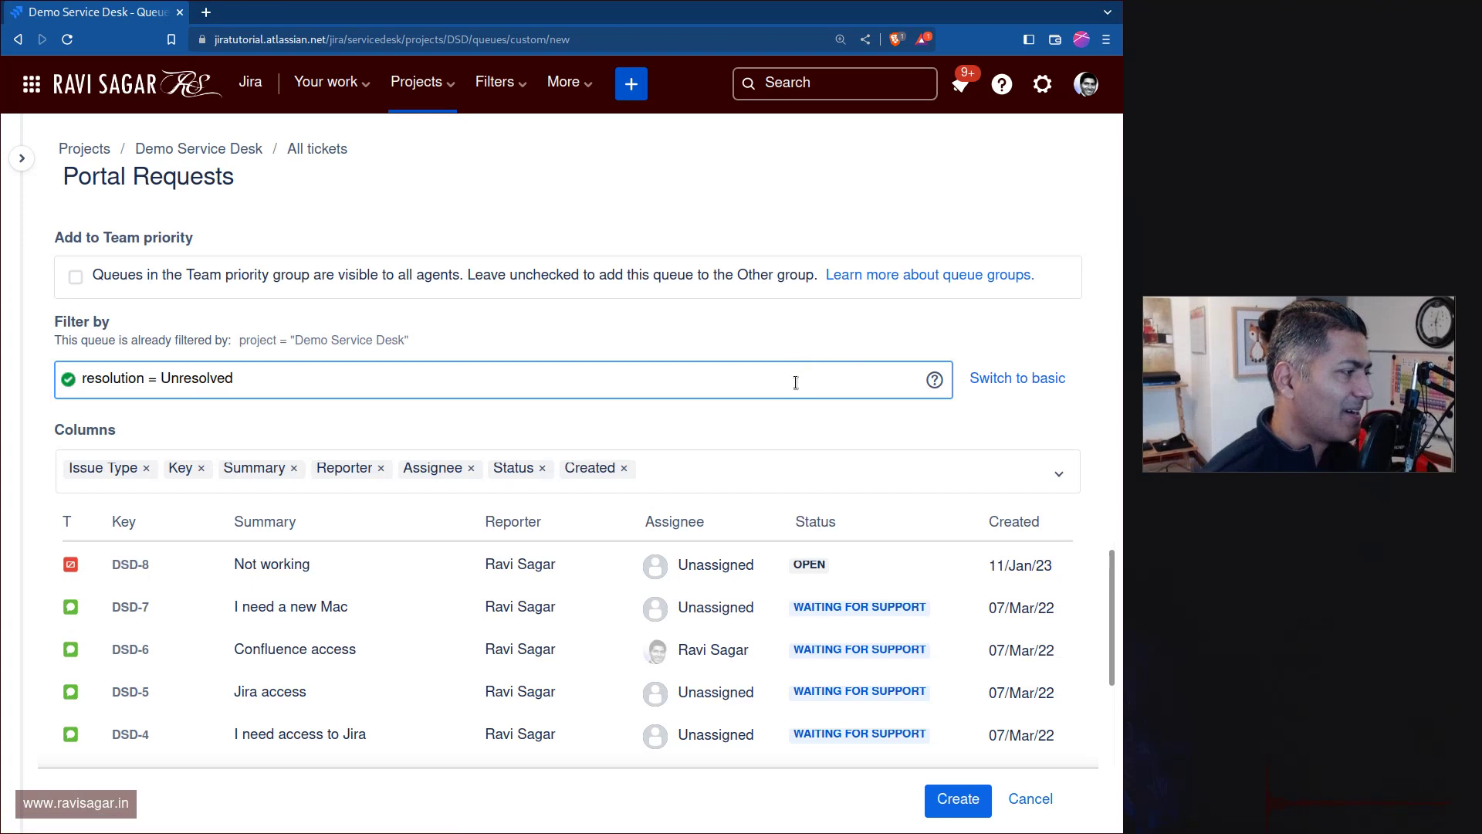
pyautogui.write('and ')
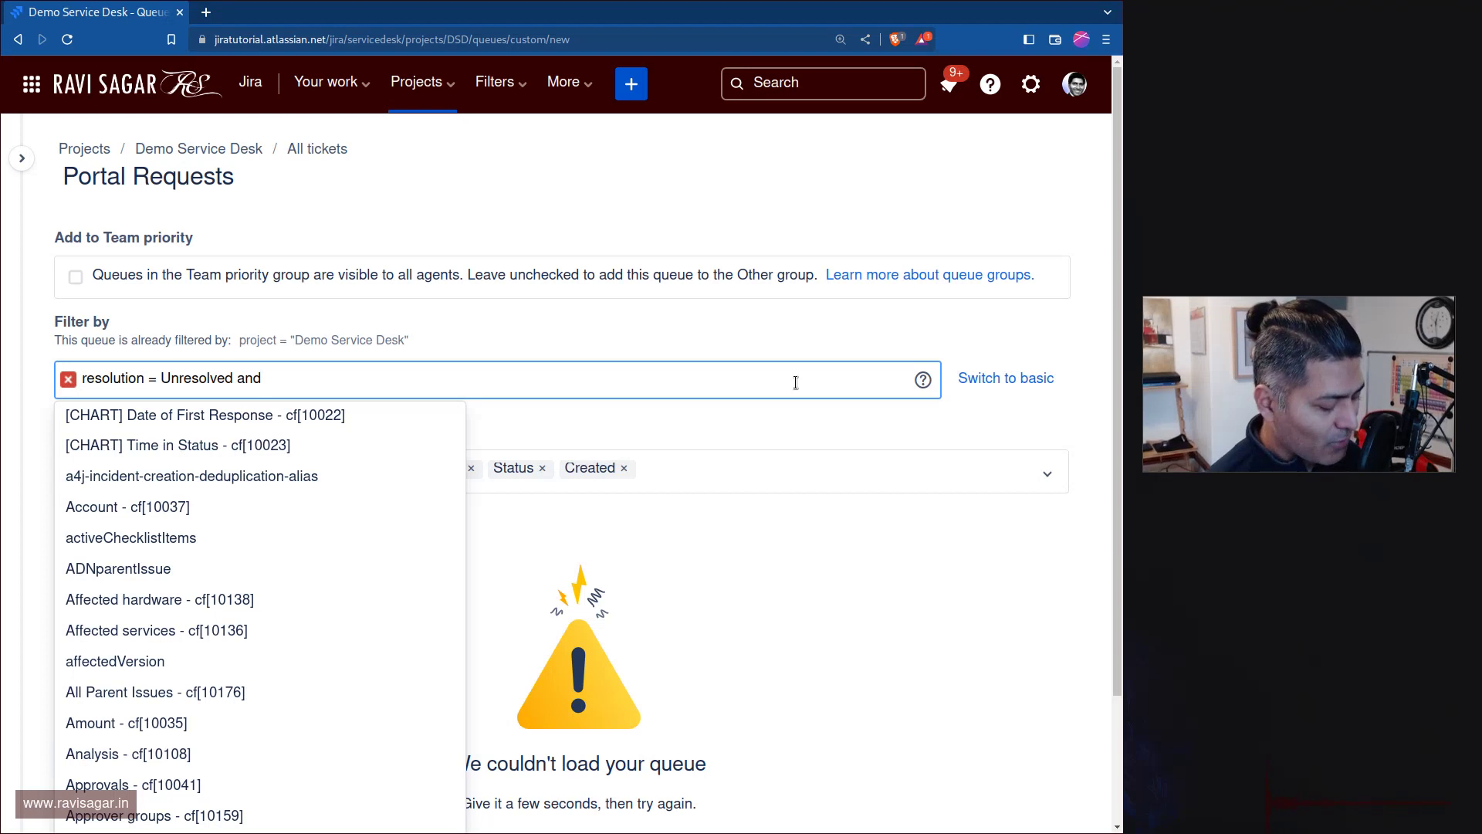
pyautogui.write('re')
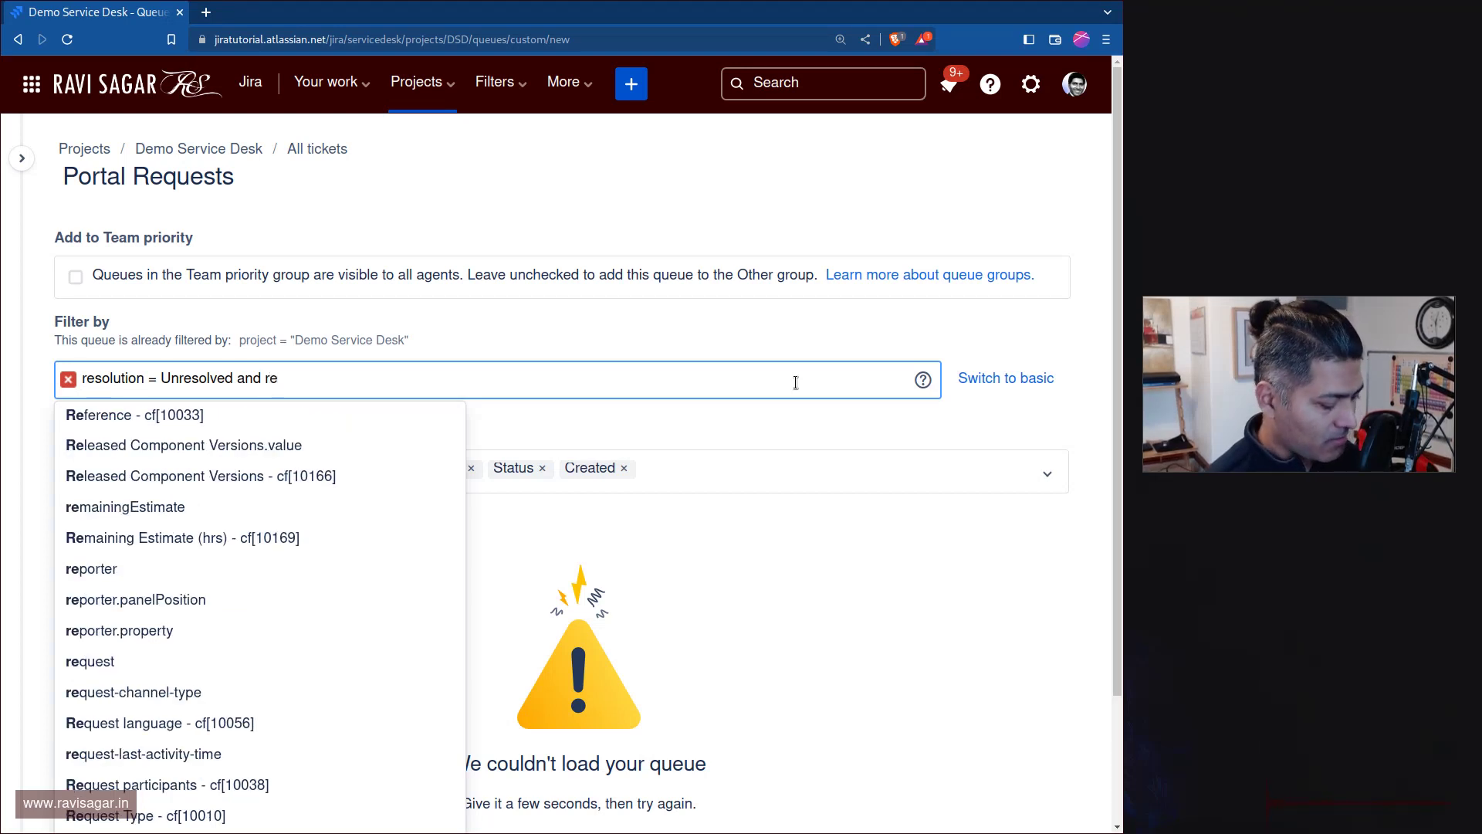
pyautogui.write('q')
pyautogui.write('e')
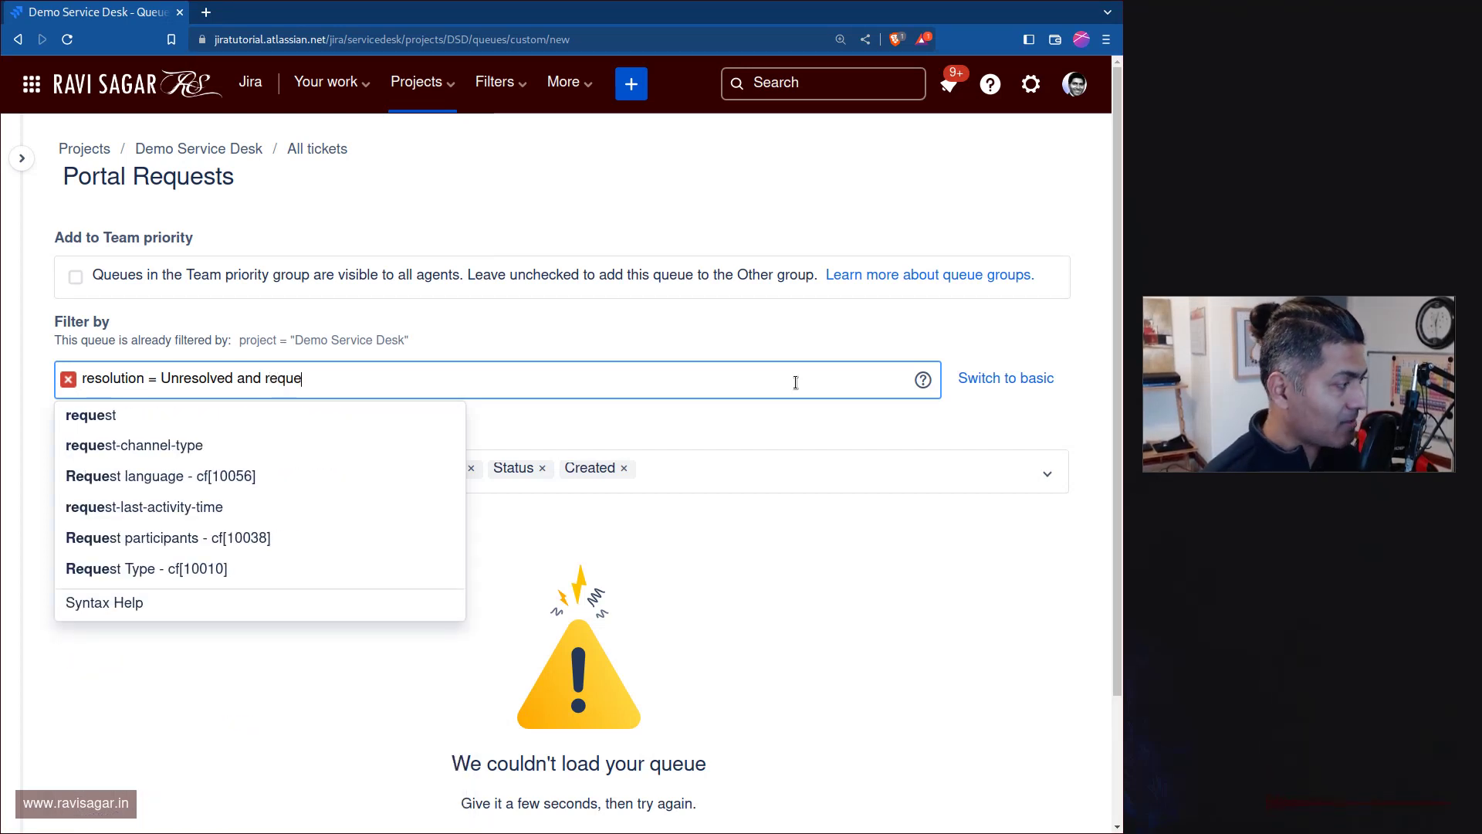
pyautogui.press('Down')
pyautogui.press('Down')
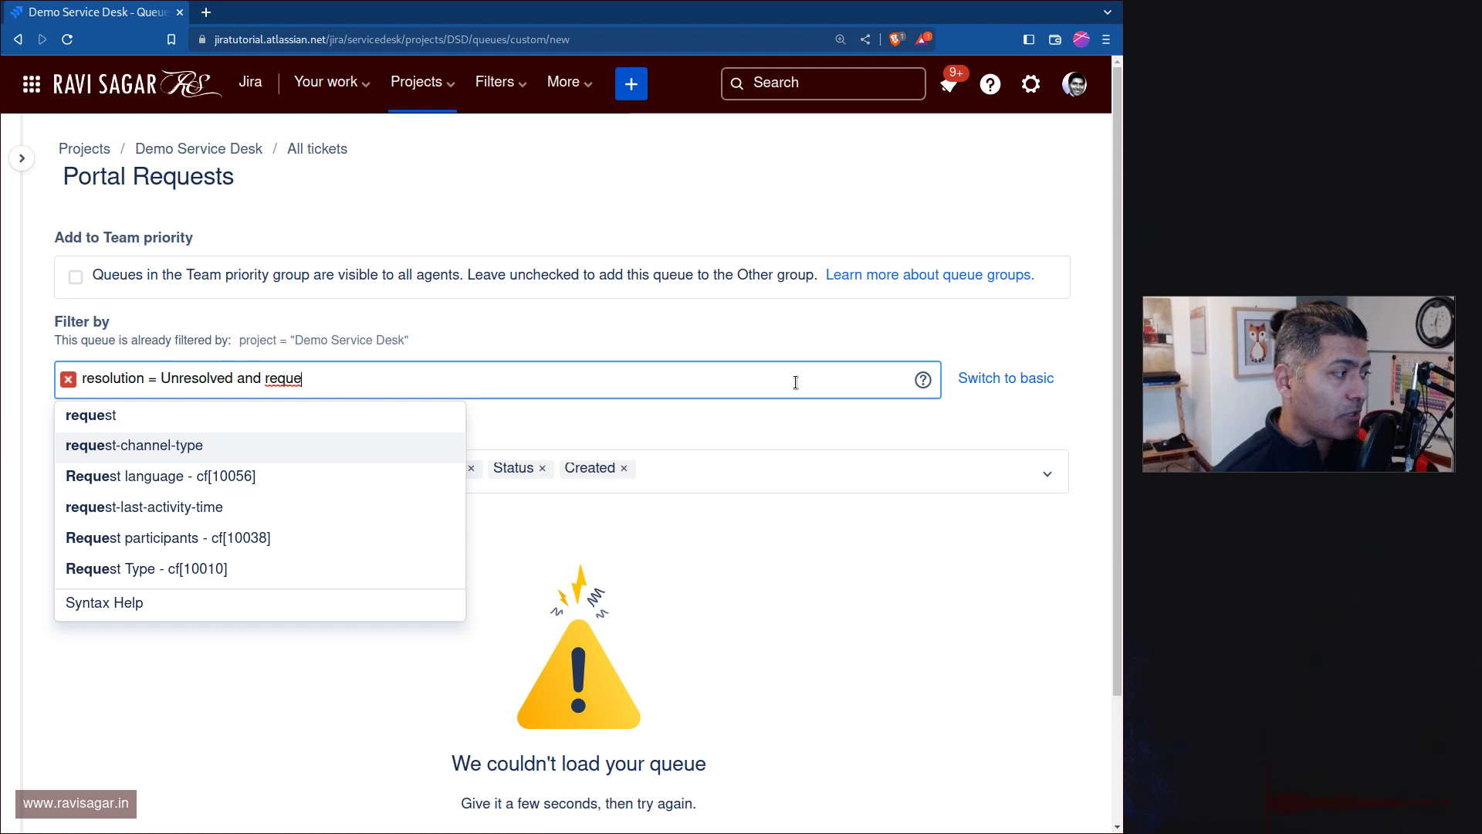
pyautogui.press('Return')
pyautogui.write('=')
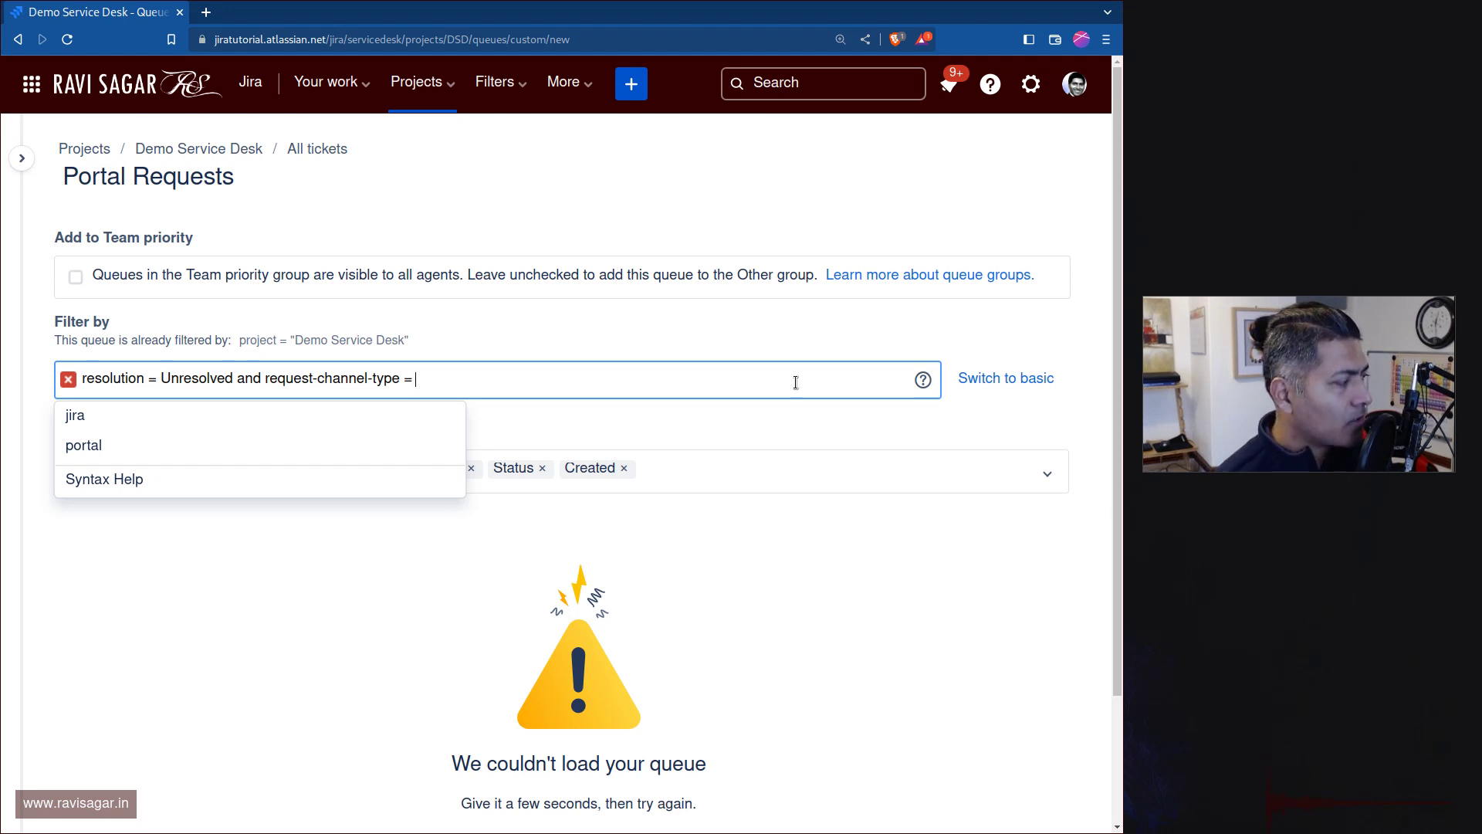
pyautogui.press('Down')
pyautogui.press('Down')
pyautogui.press('Return')
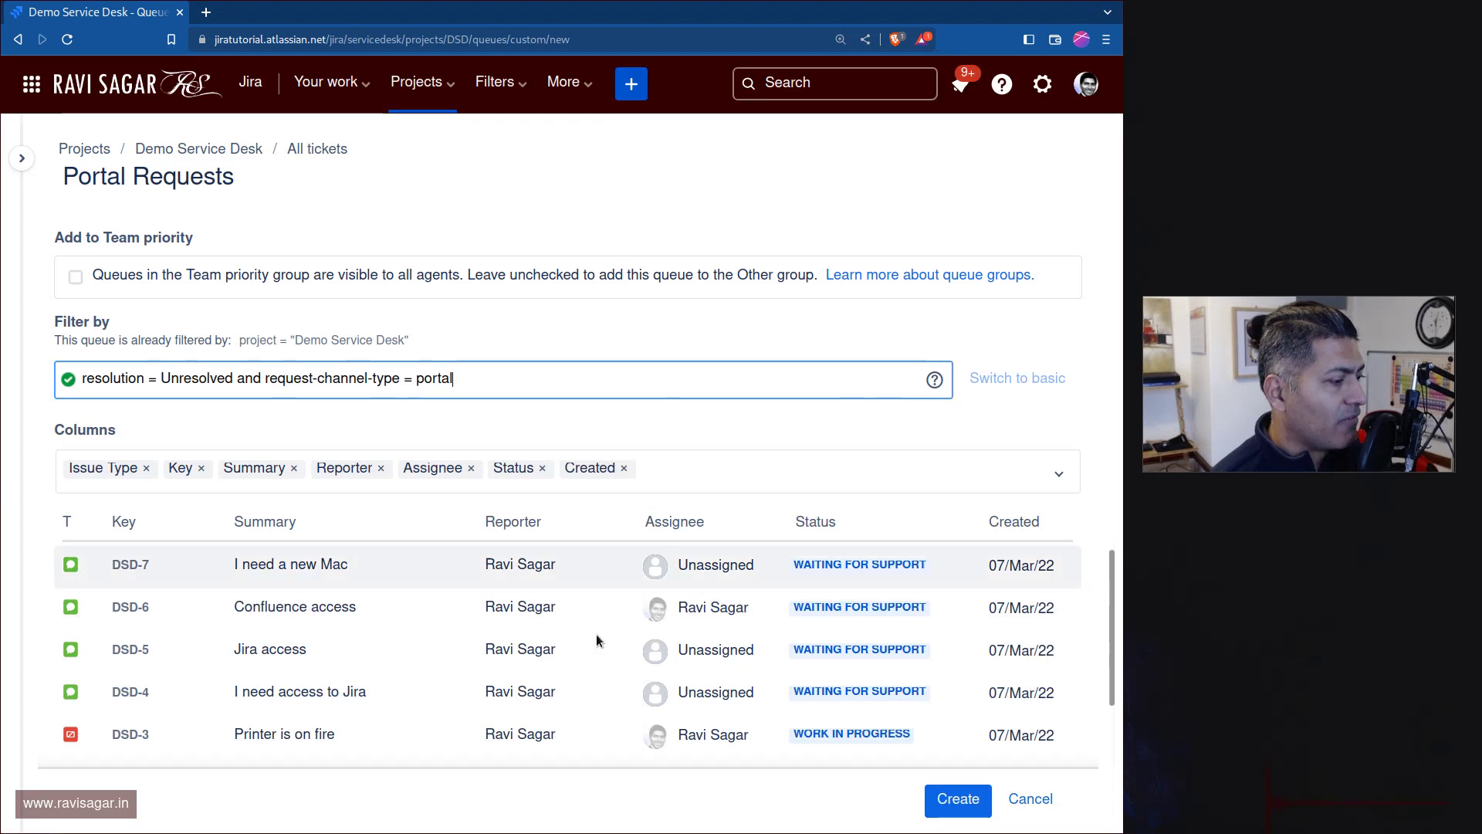
pyautogui.scroll(-1, 715, 670)
pyautogui.click(959, 801)
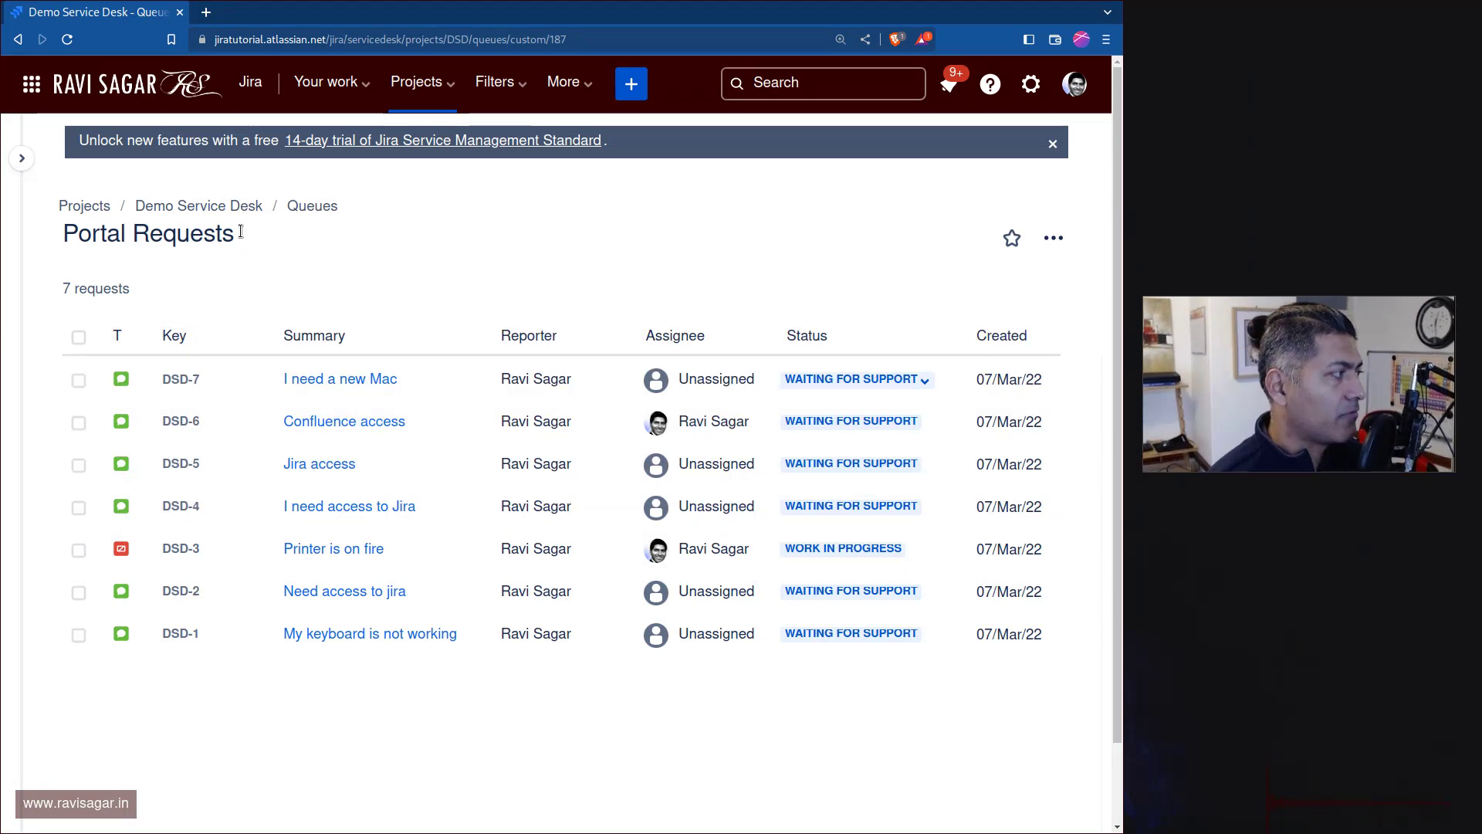
# Star the Portal Requests queue and open DSD-7 'I need a new Mac' with its additional fields.
pyautogui.click(1012, 239)
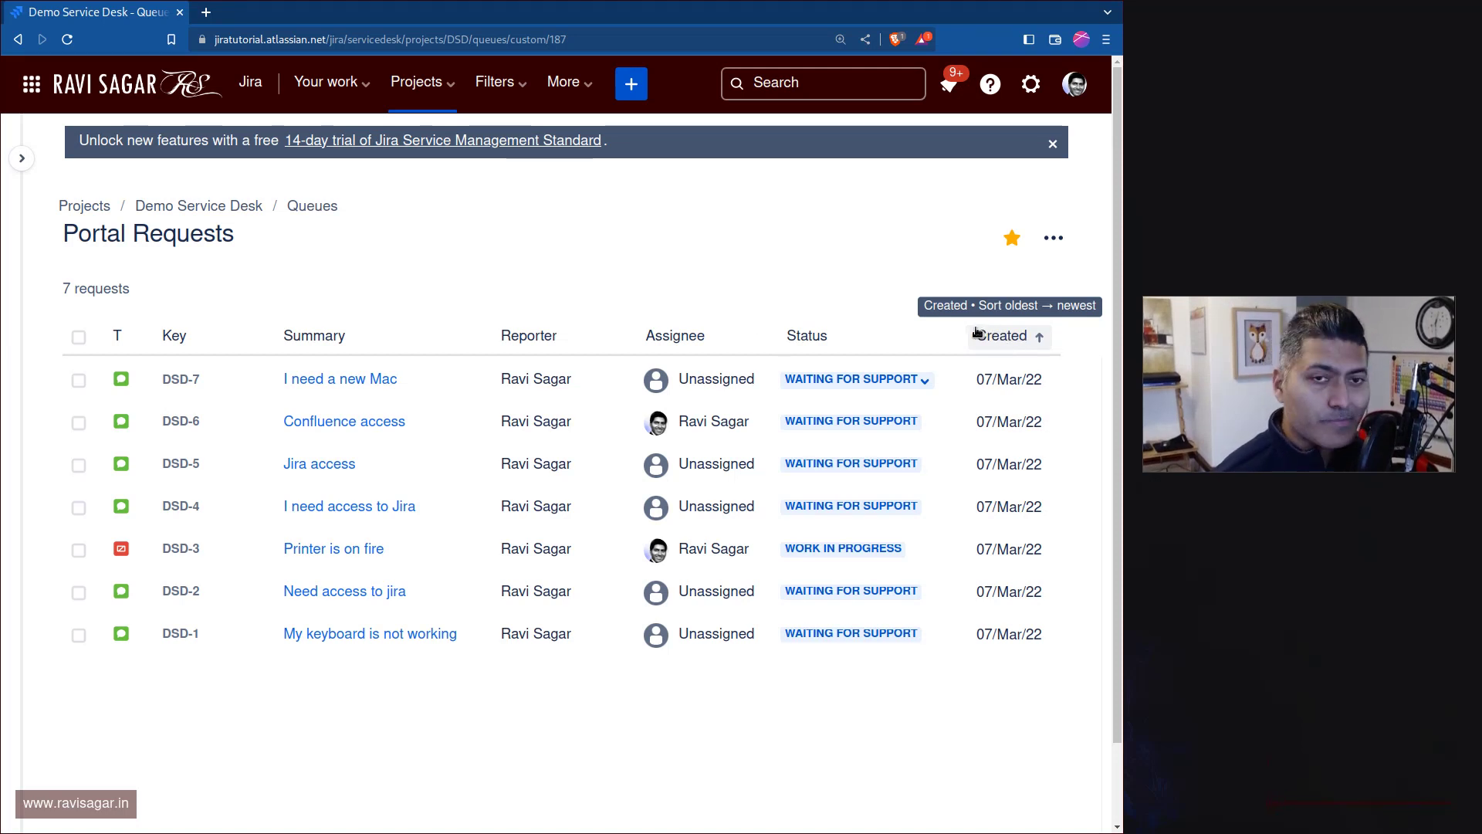
pyautogui.click(316, 379)
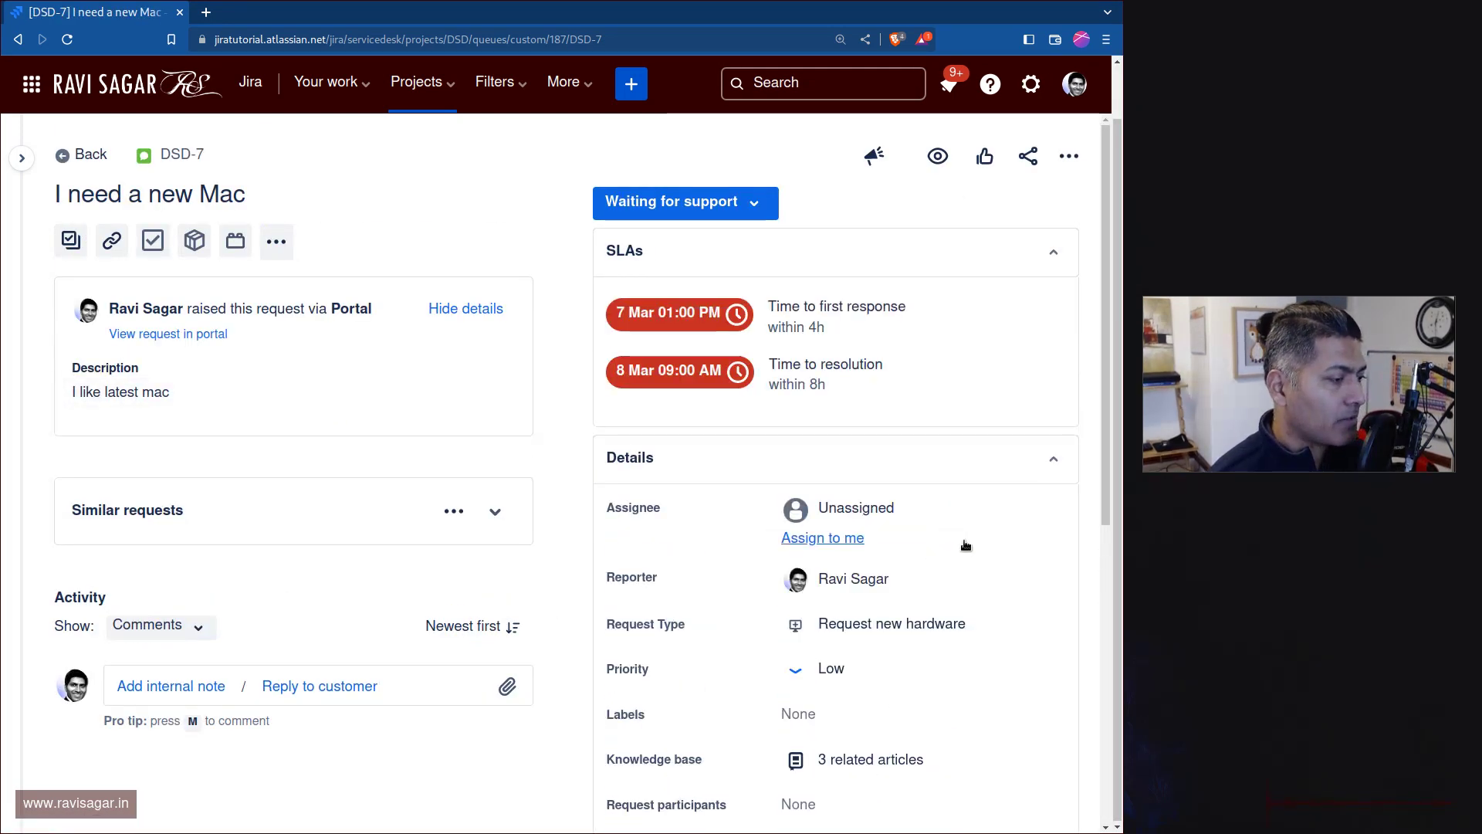
pyautogui.scroll(-5, 965, 541)
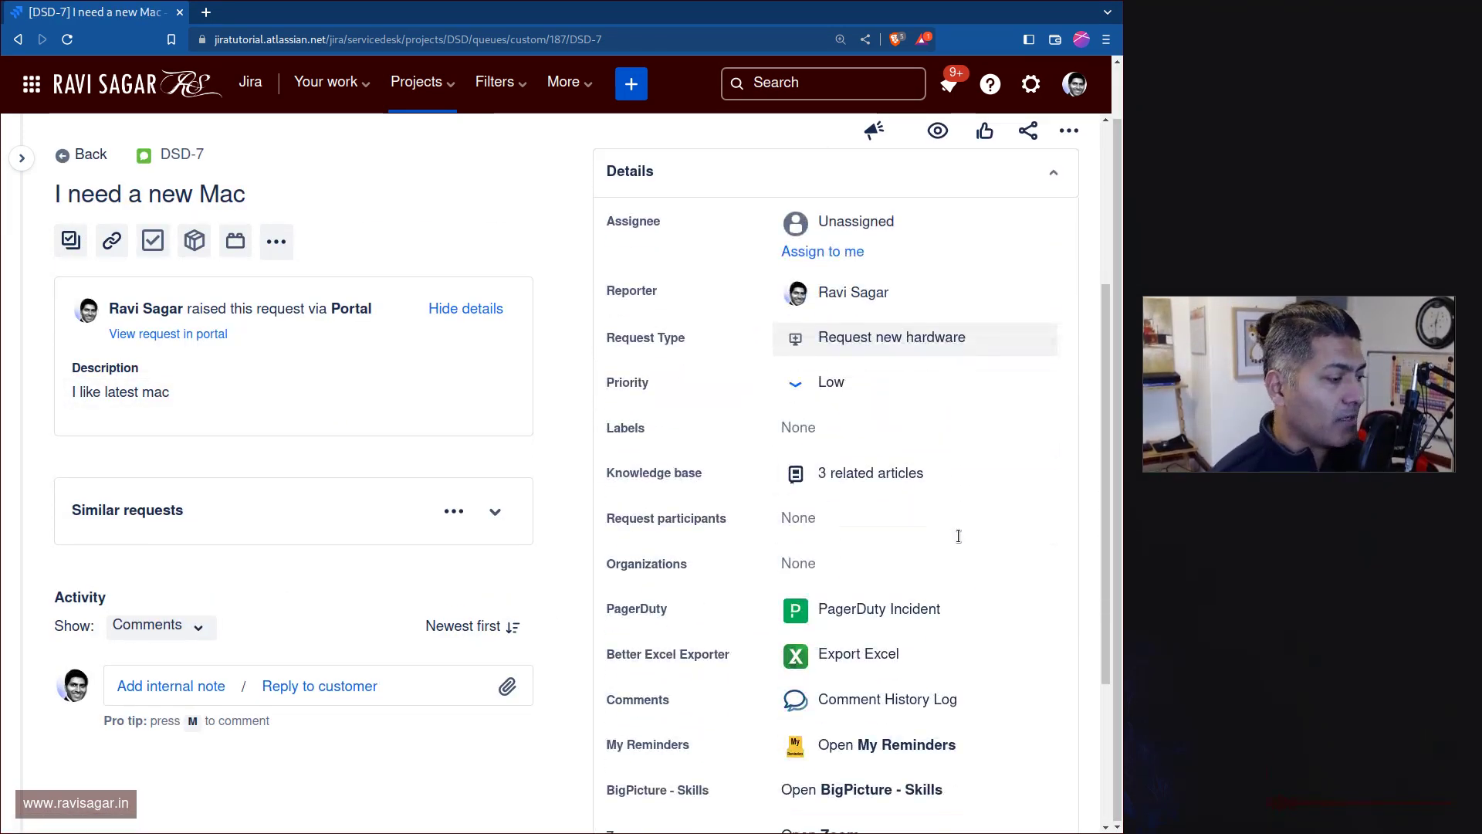
pyautogui.scroll(-2, 956, 542)
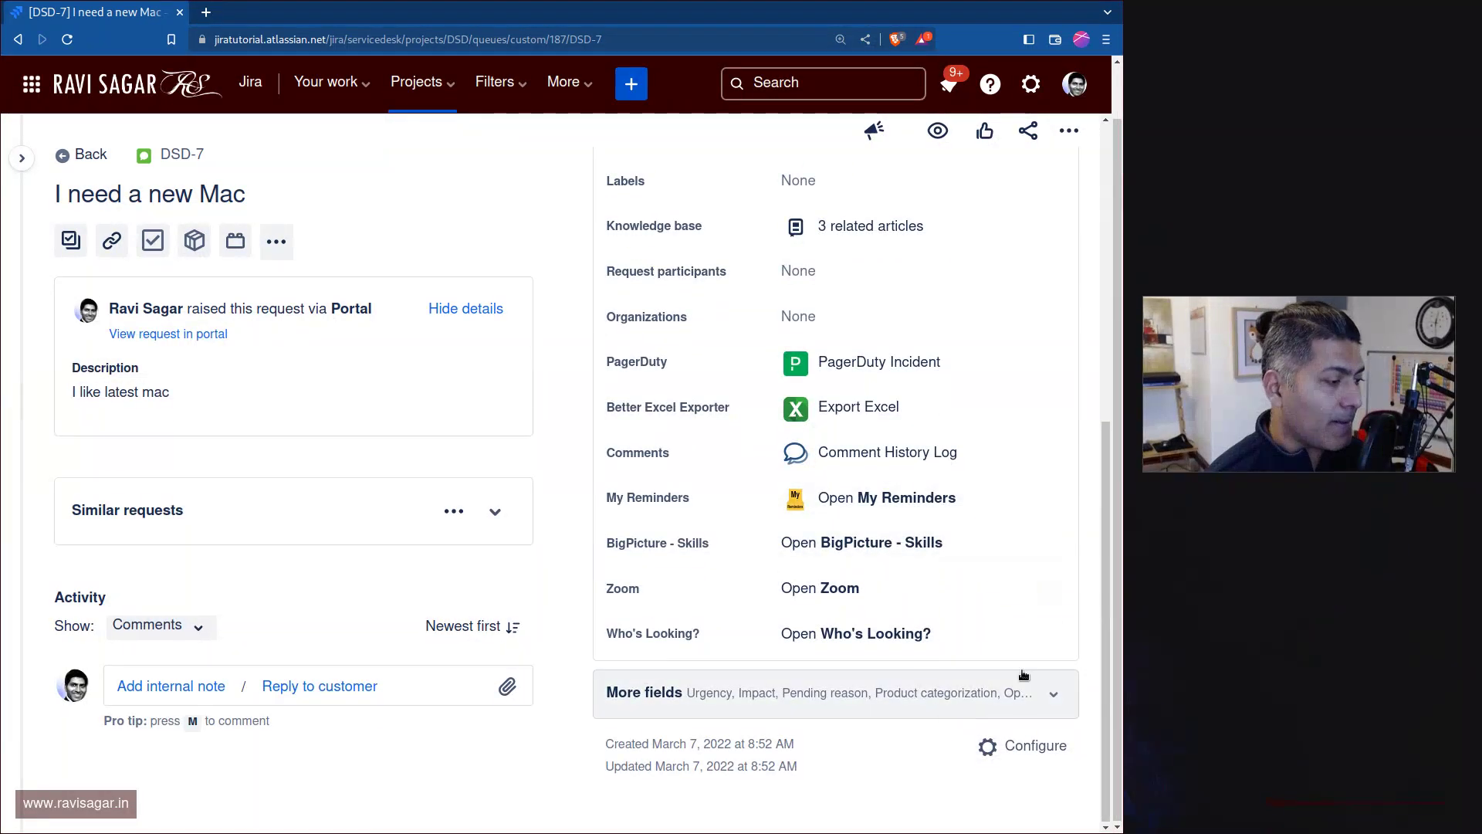
pyautogui.click(1008, 692)
# Confirm DSD-7's Request Type is Request new hardware.
pyautogui.scroll(-6, 998, 681)
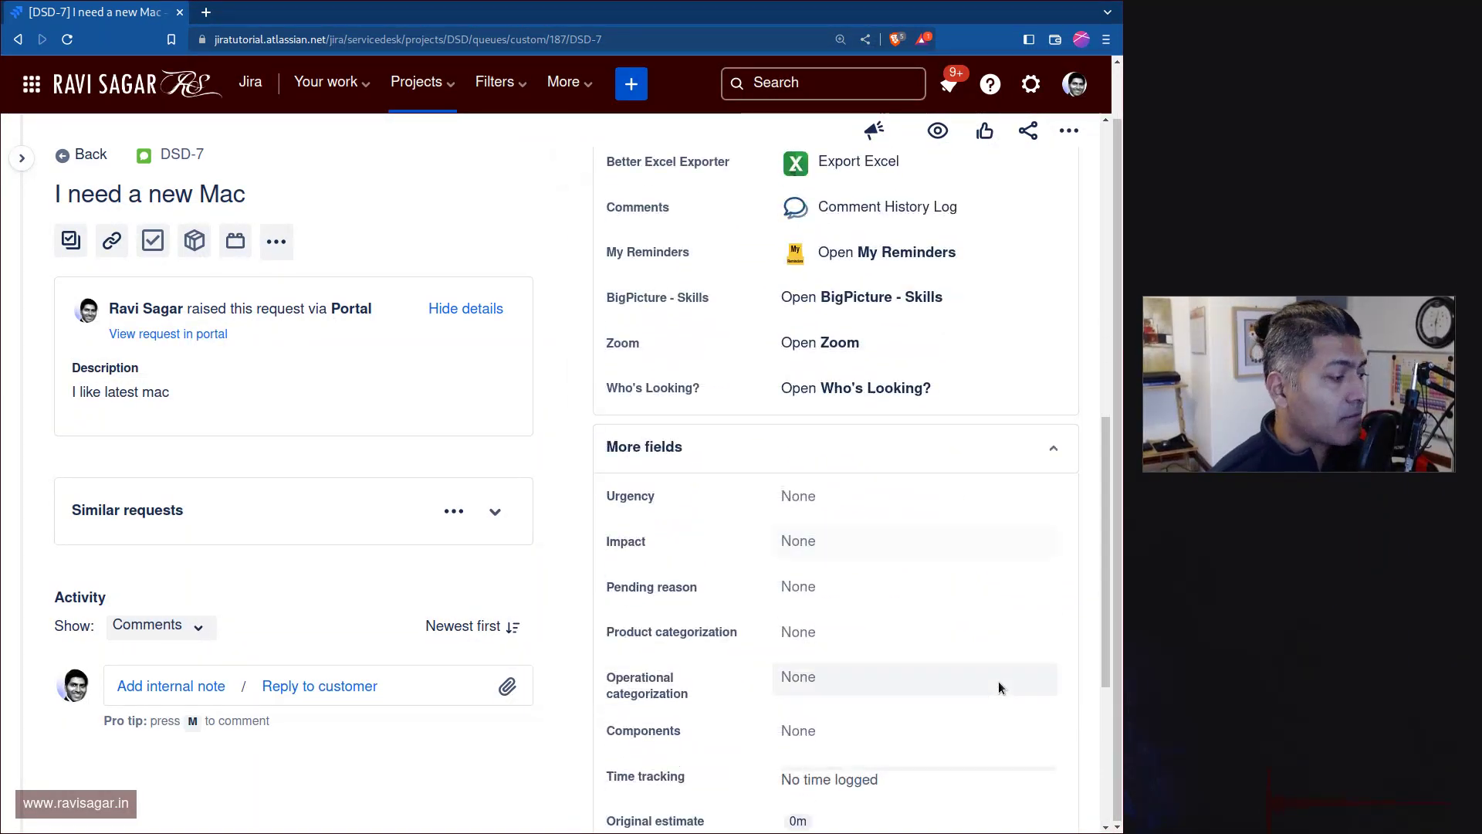
pyautogui.scroll(3, 872, 714)
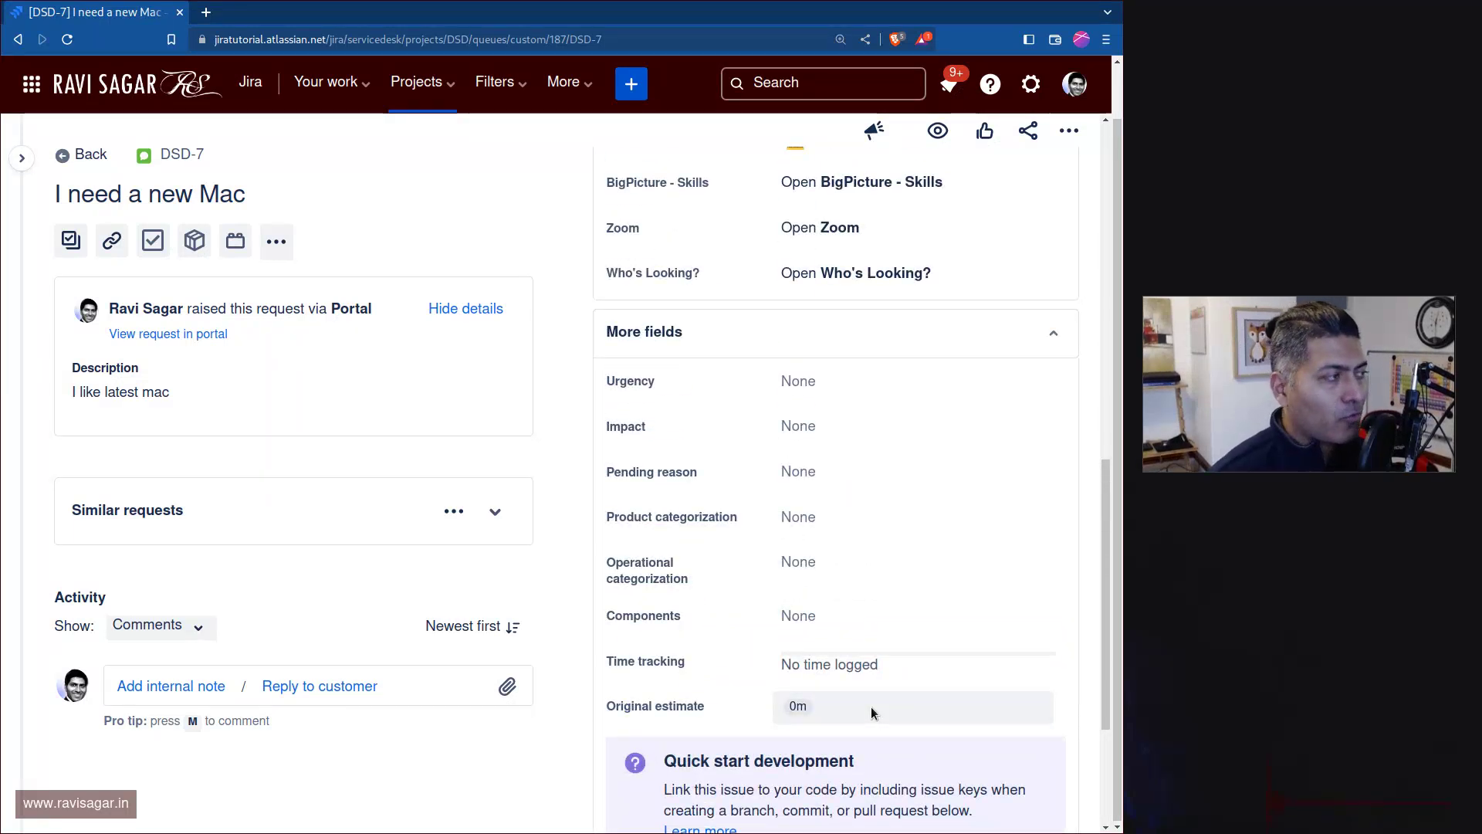
pyautogui.scroll(1, 871, 706)
pyautogui.scroll(2, 871, 706)
pyautogui.scroll(5, 855, 701)
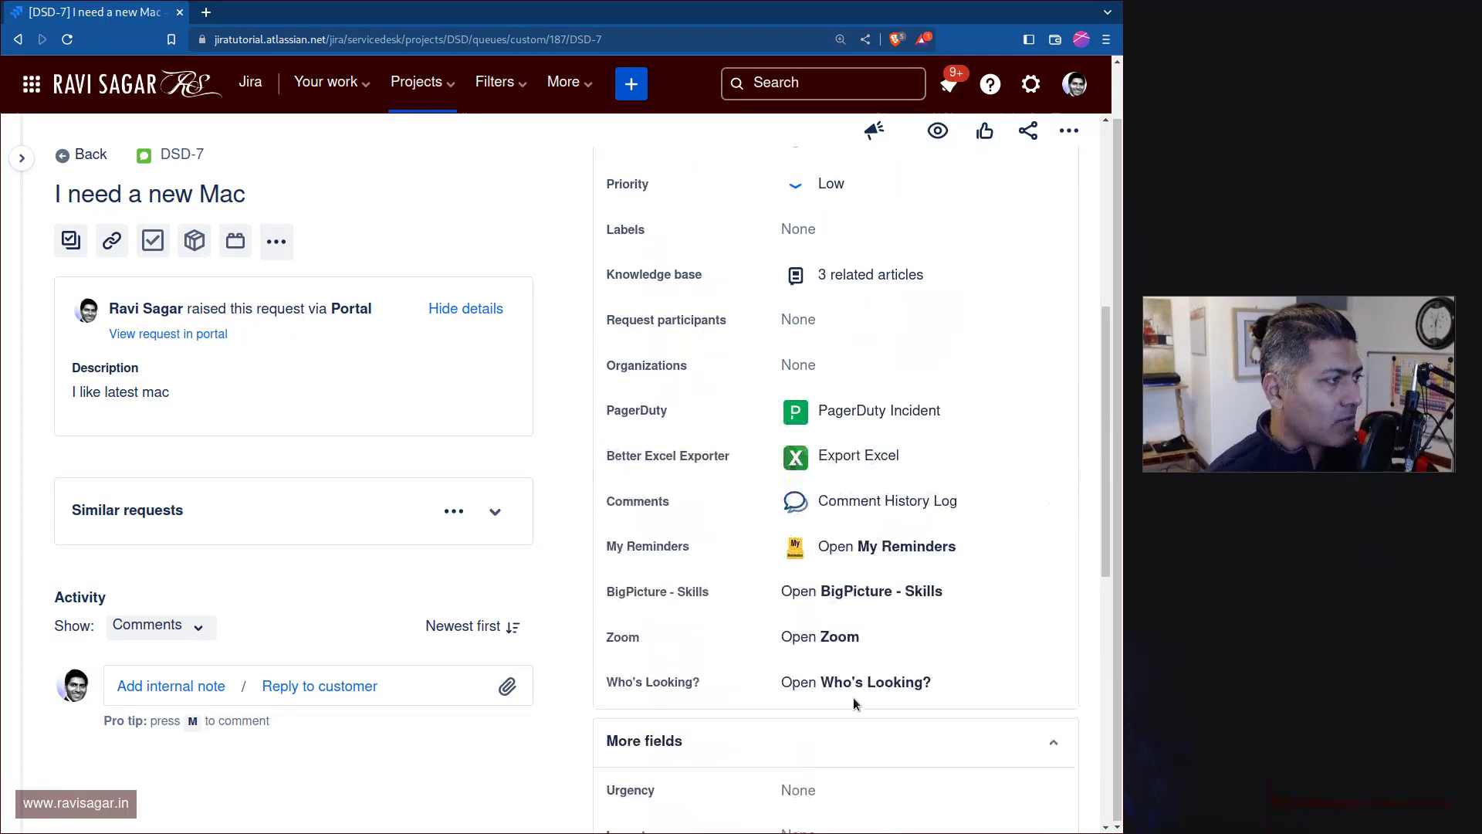
pyautogui.scroll(2, 854, 697)
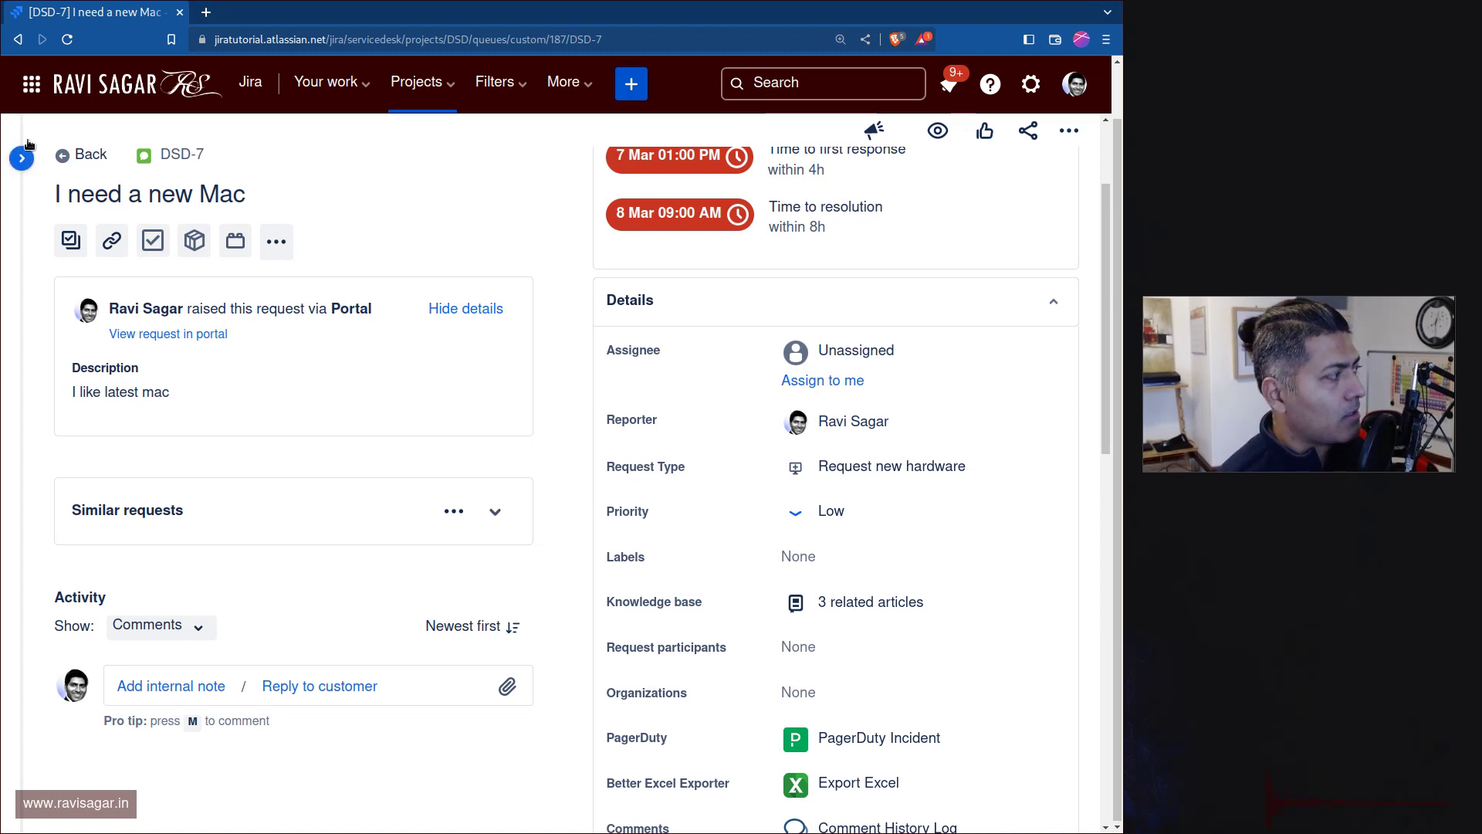
pyautogui.moveTo(32, 179)
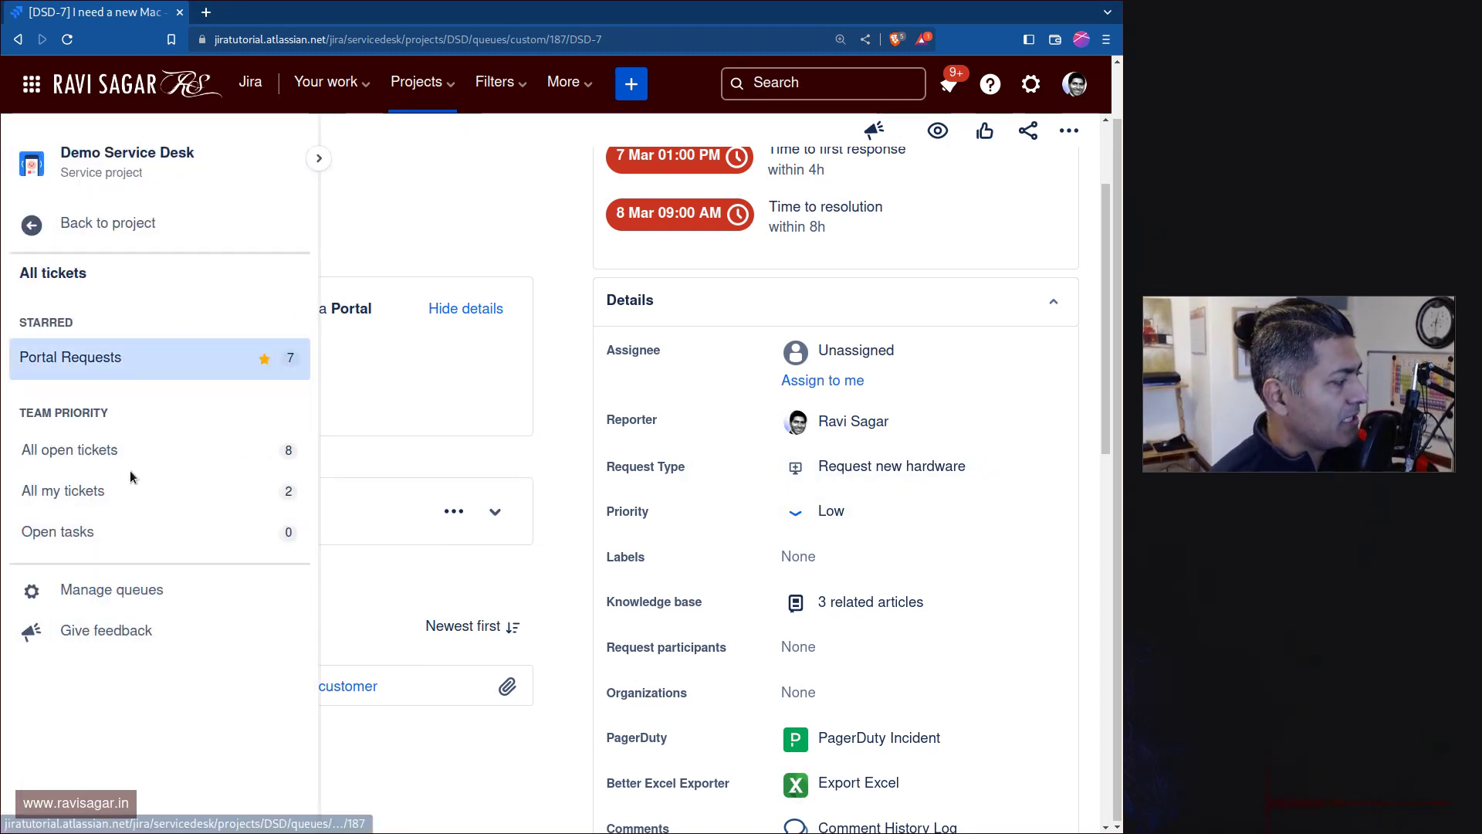
# Review the email request type configuration, leaving it as Emailed request.
pyautogui.click(143, 224)
pyautogui.scroll(-5, 154, 516)
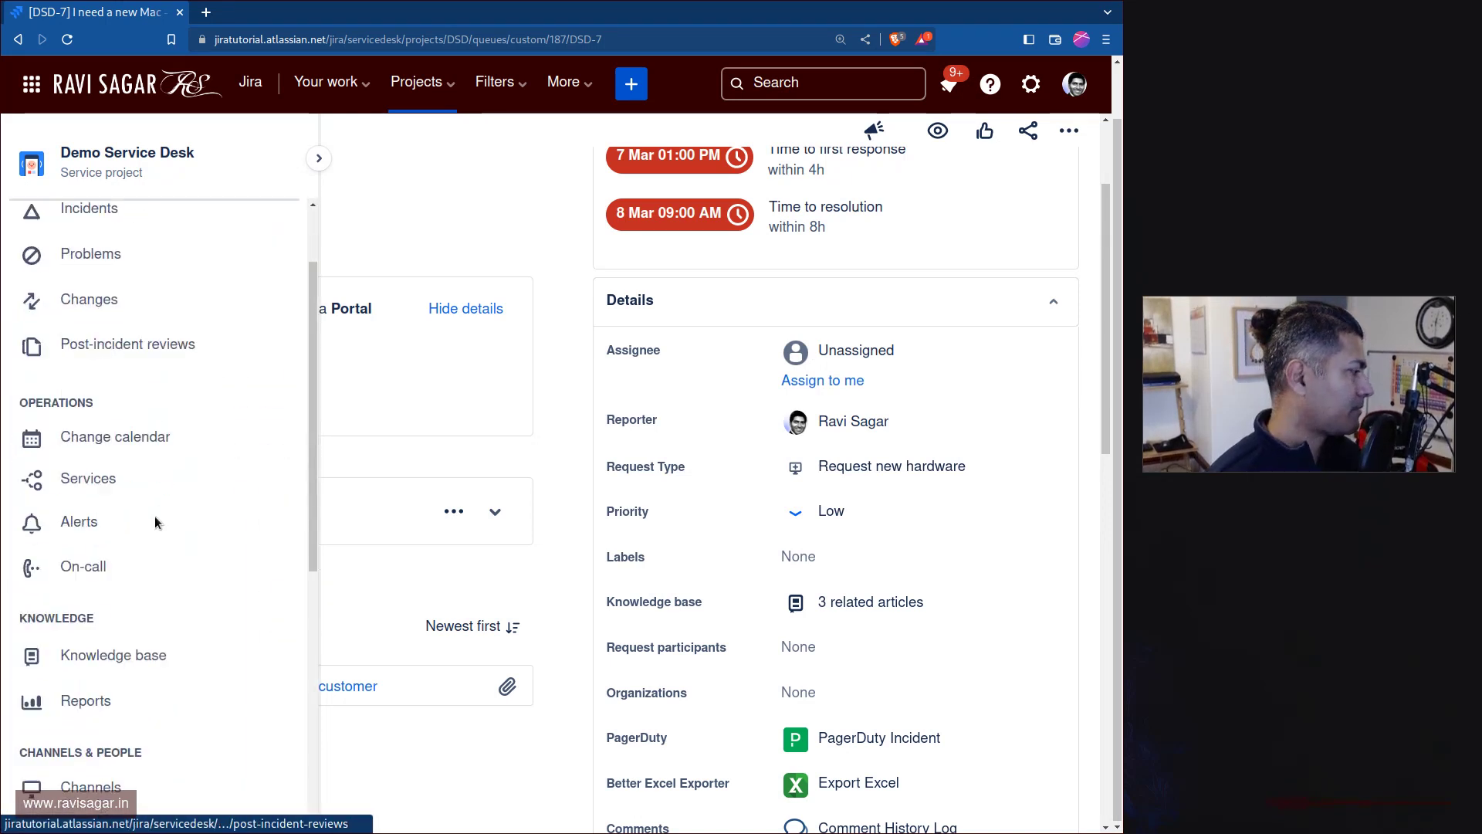
pyautogui.scroll(-3, 143, 541)
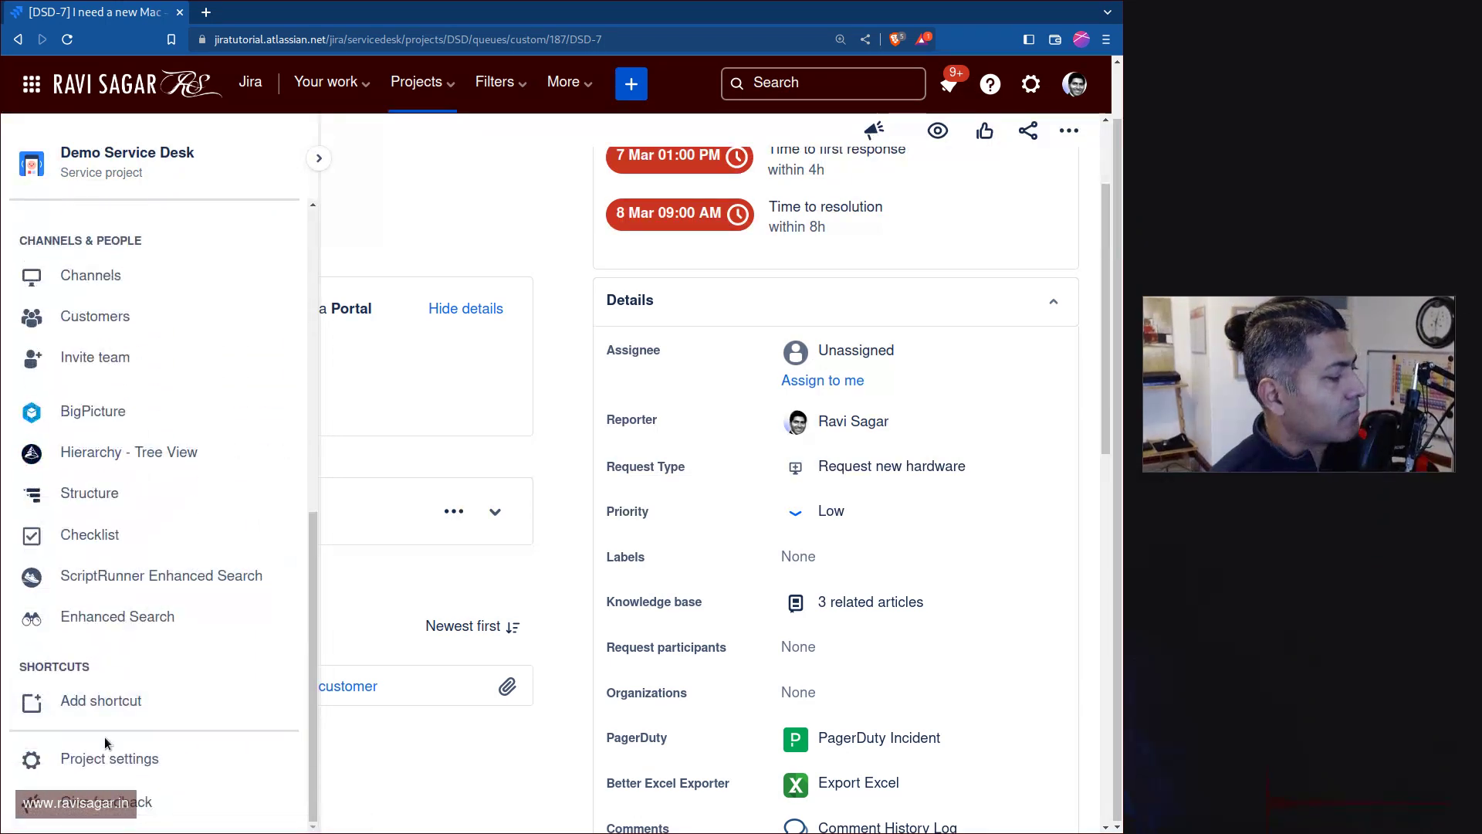
pyautogui.click(105, 755)
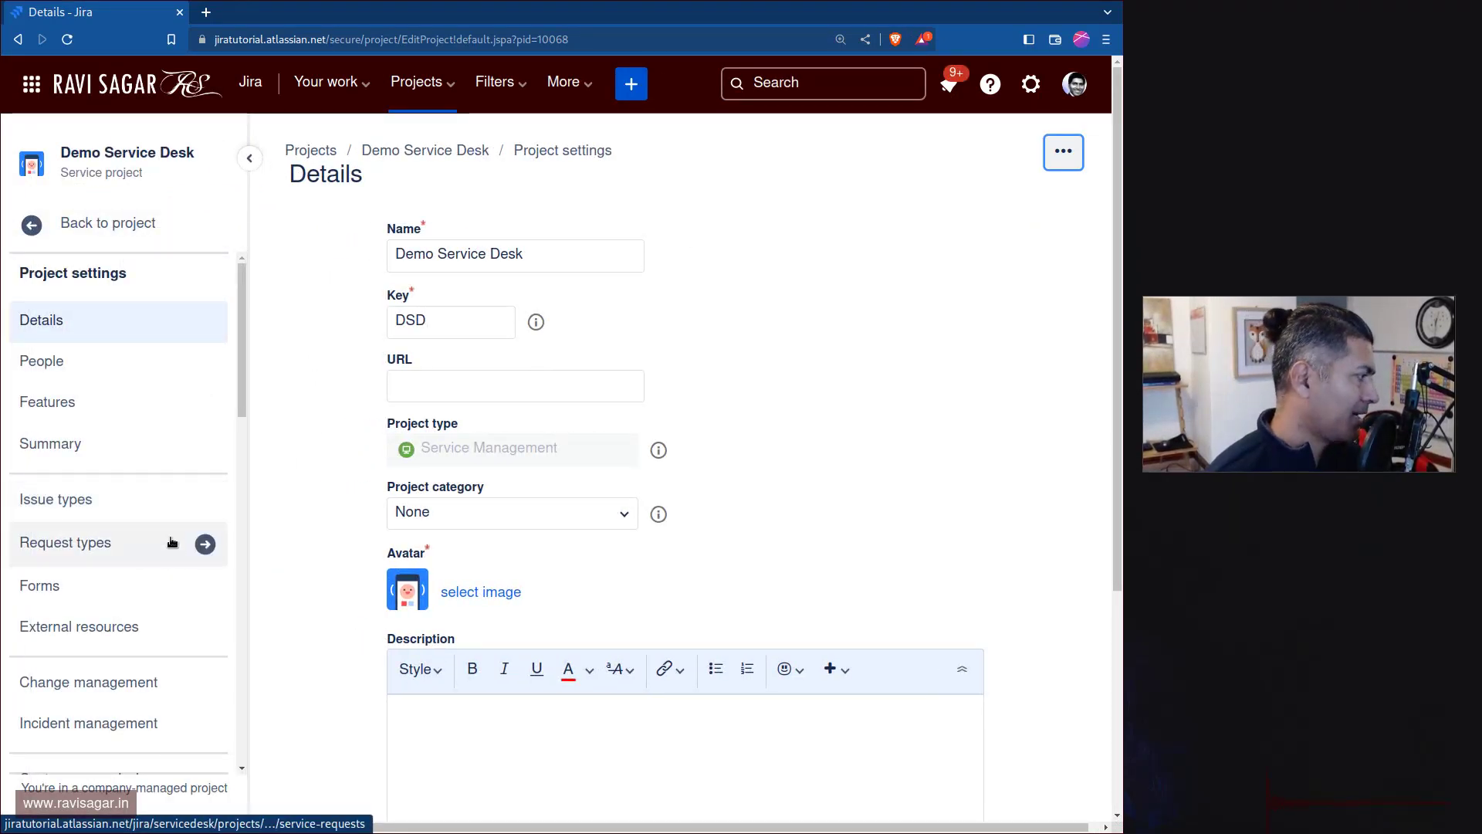
pyautogui.scroll(-5, 166, 536)
pyautogui.click(112, 573)
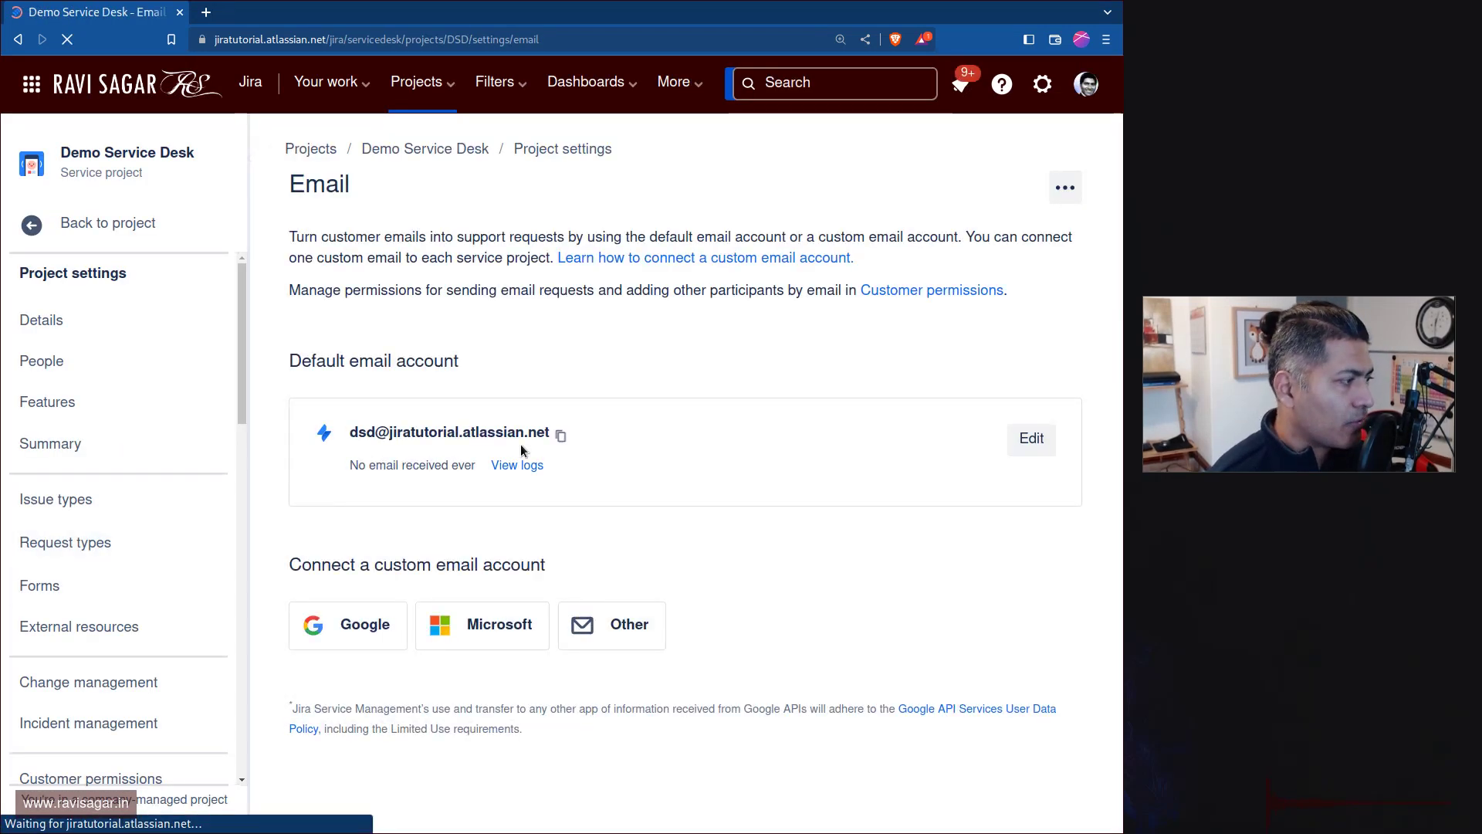
pyautogui.click(1065, 187)
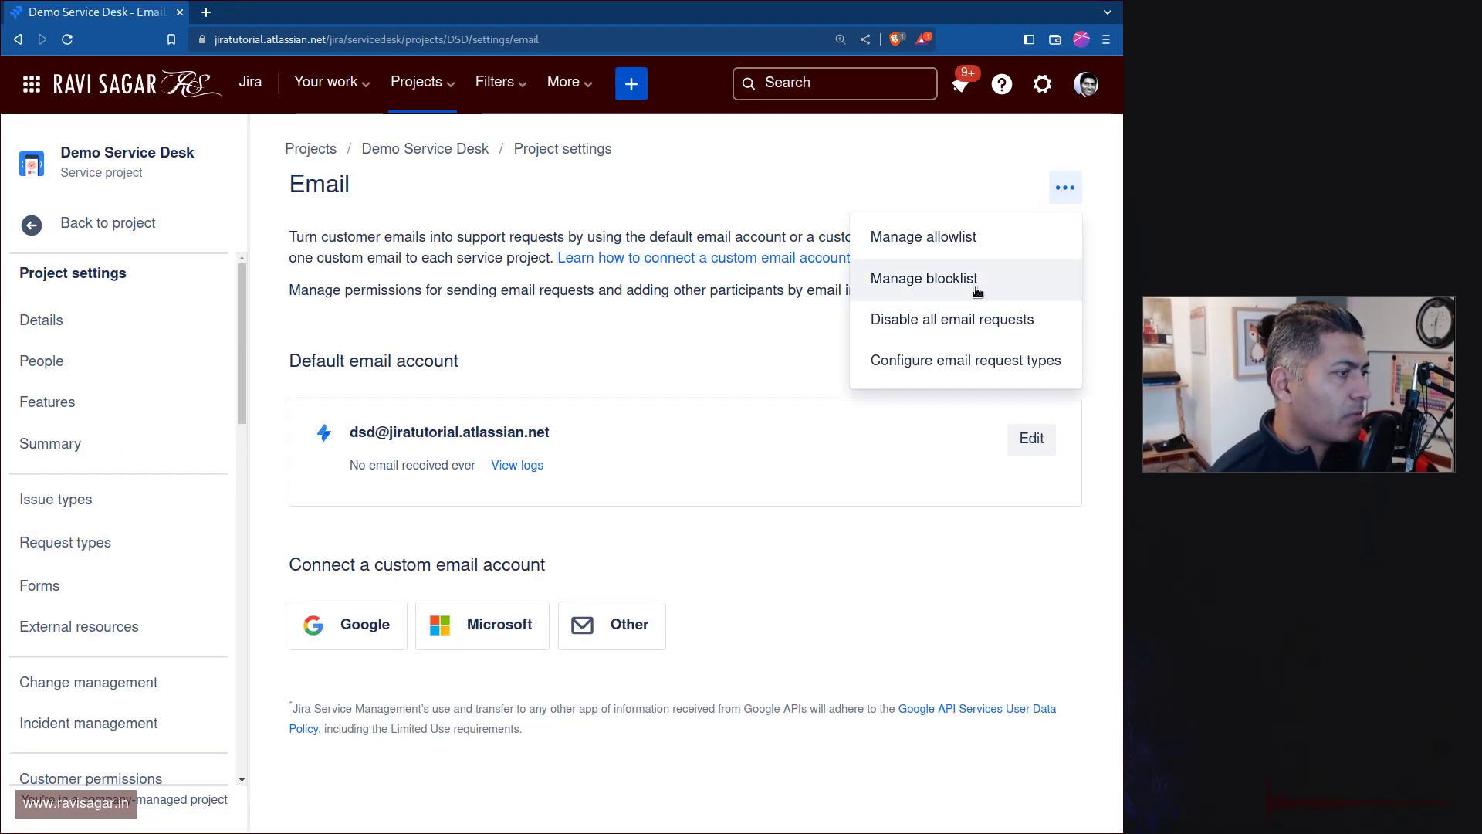
pyautogui.click(961, 354)
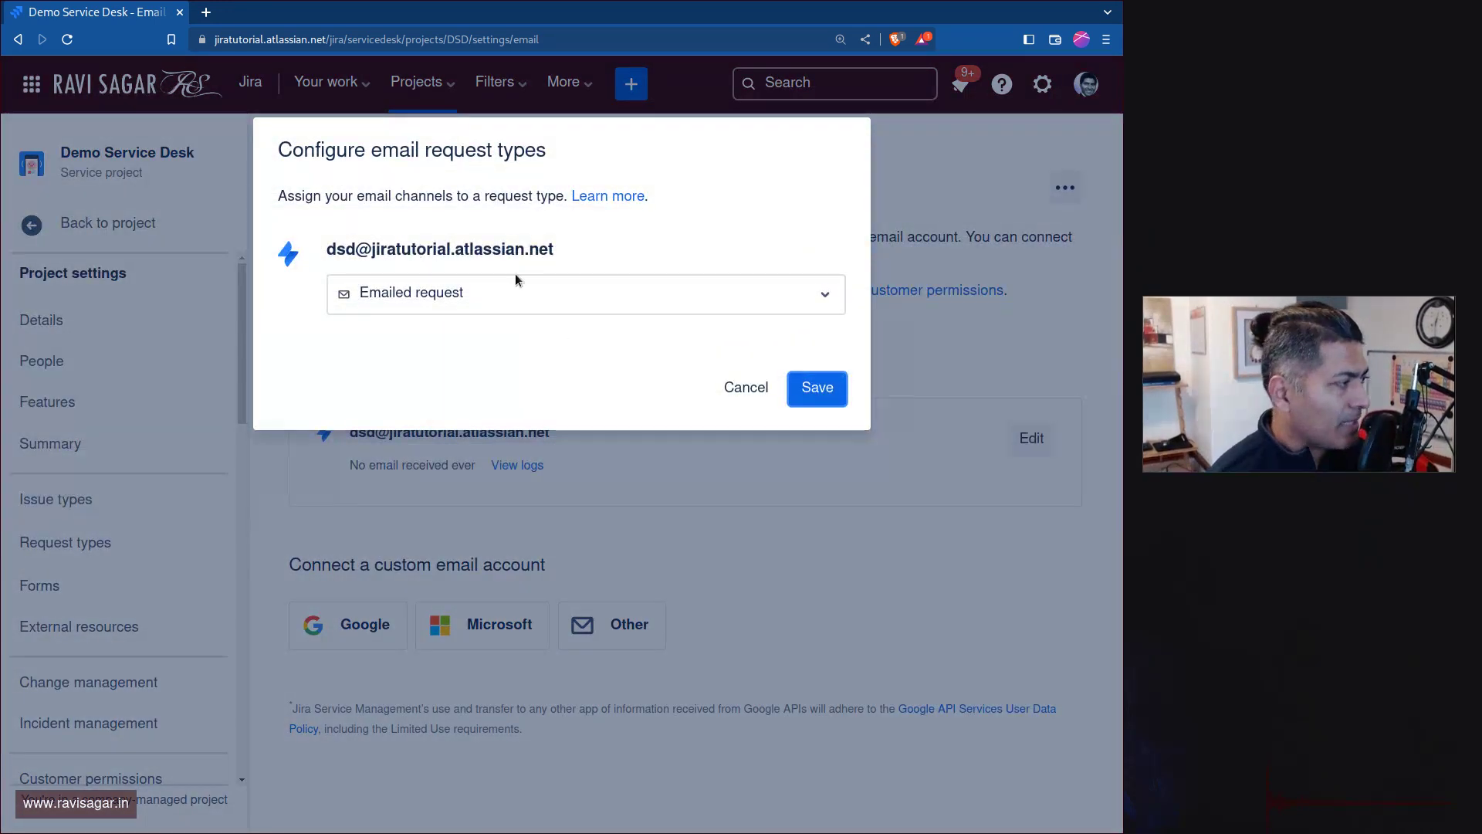
pyautogui.click(619, 302)
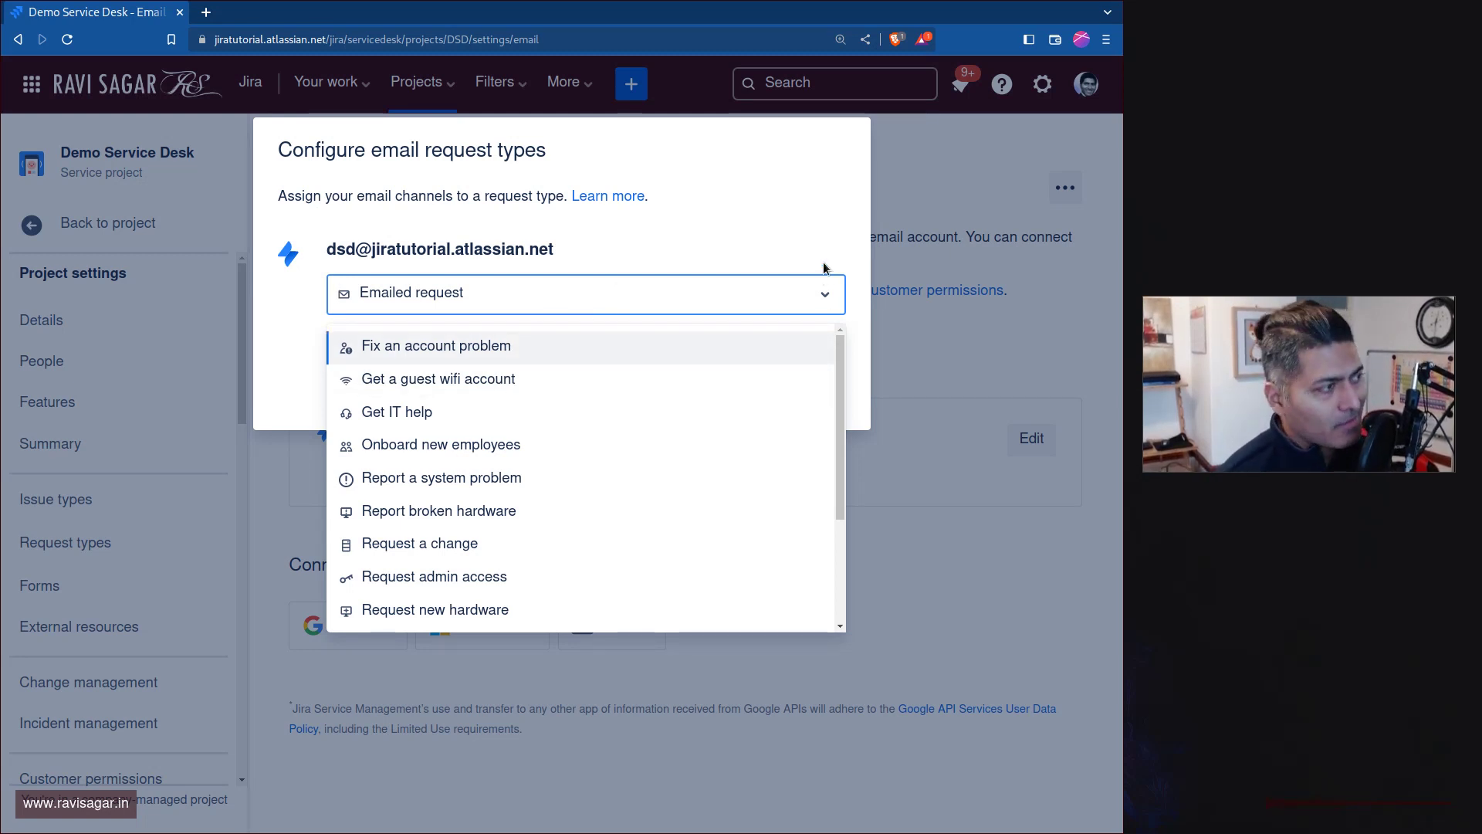
pyautogui.click(834, 284)
pyautogui.click(745, 390)
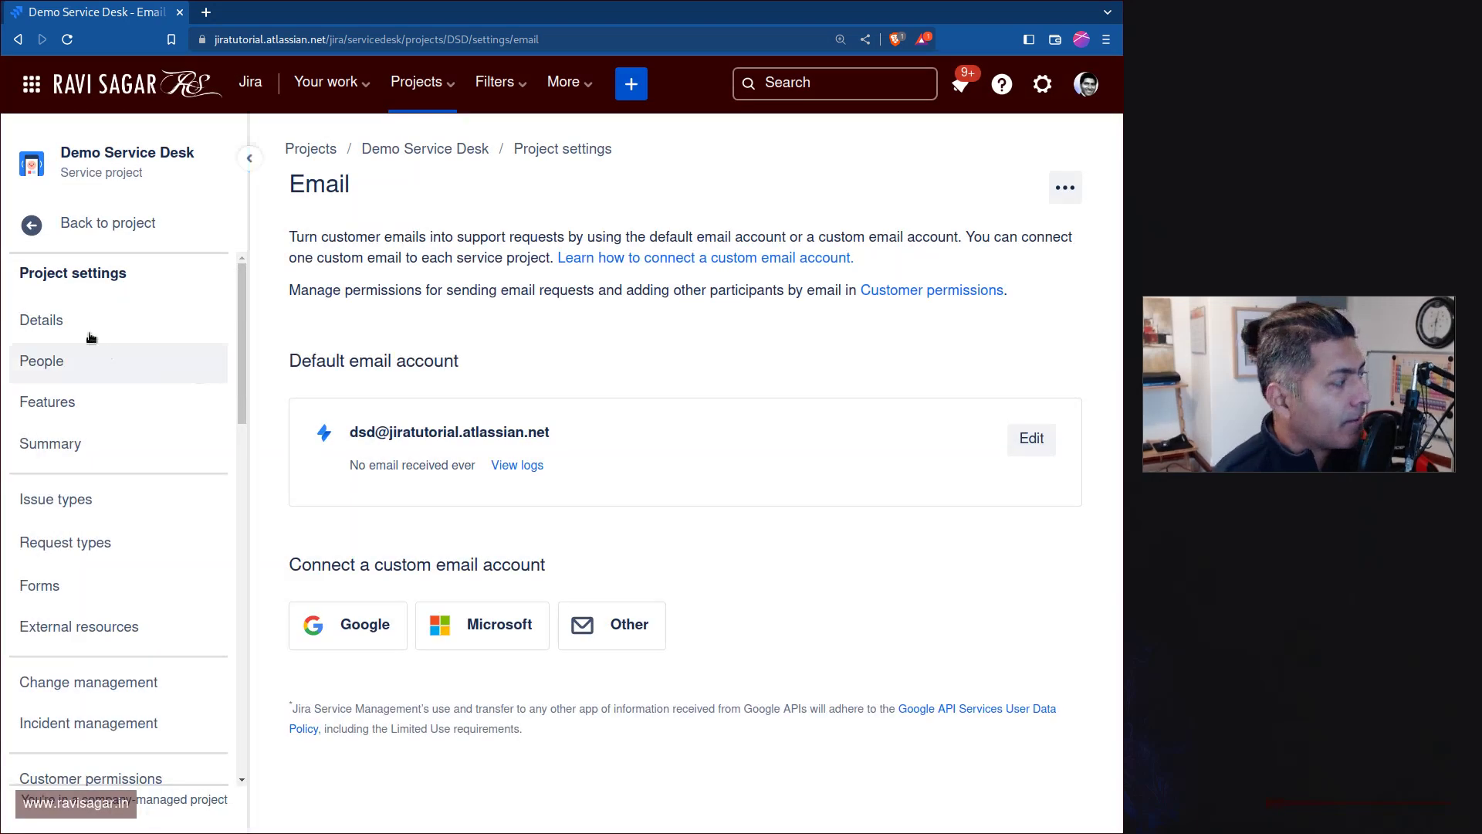
# Go from the issue types settings to the full Jira issue search.
pyautogui.click(114, 500)
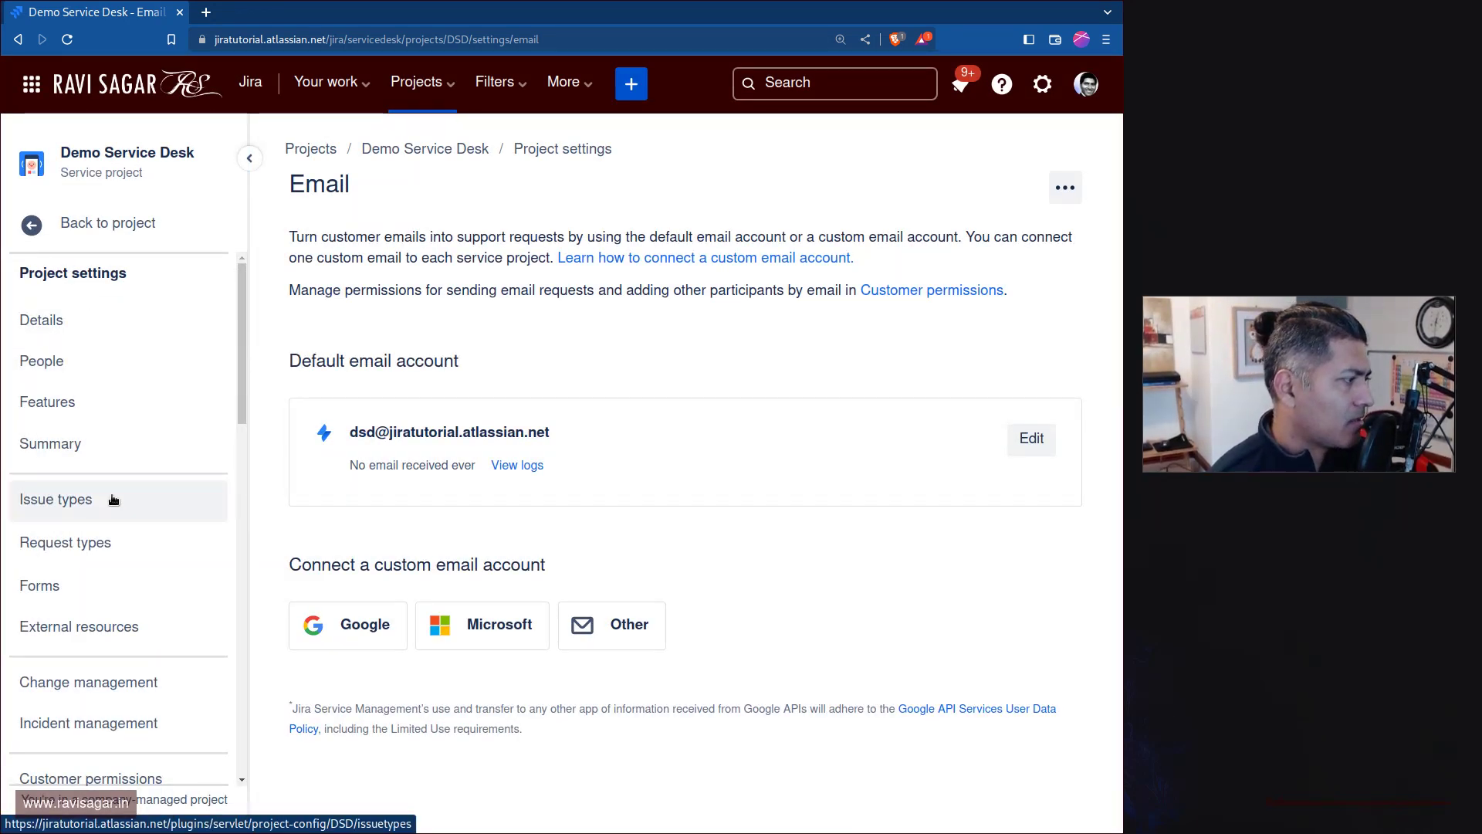
pyautogui.click(830, 92)
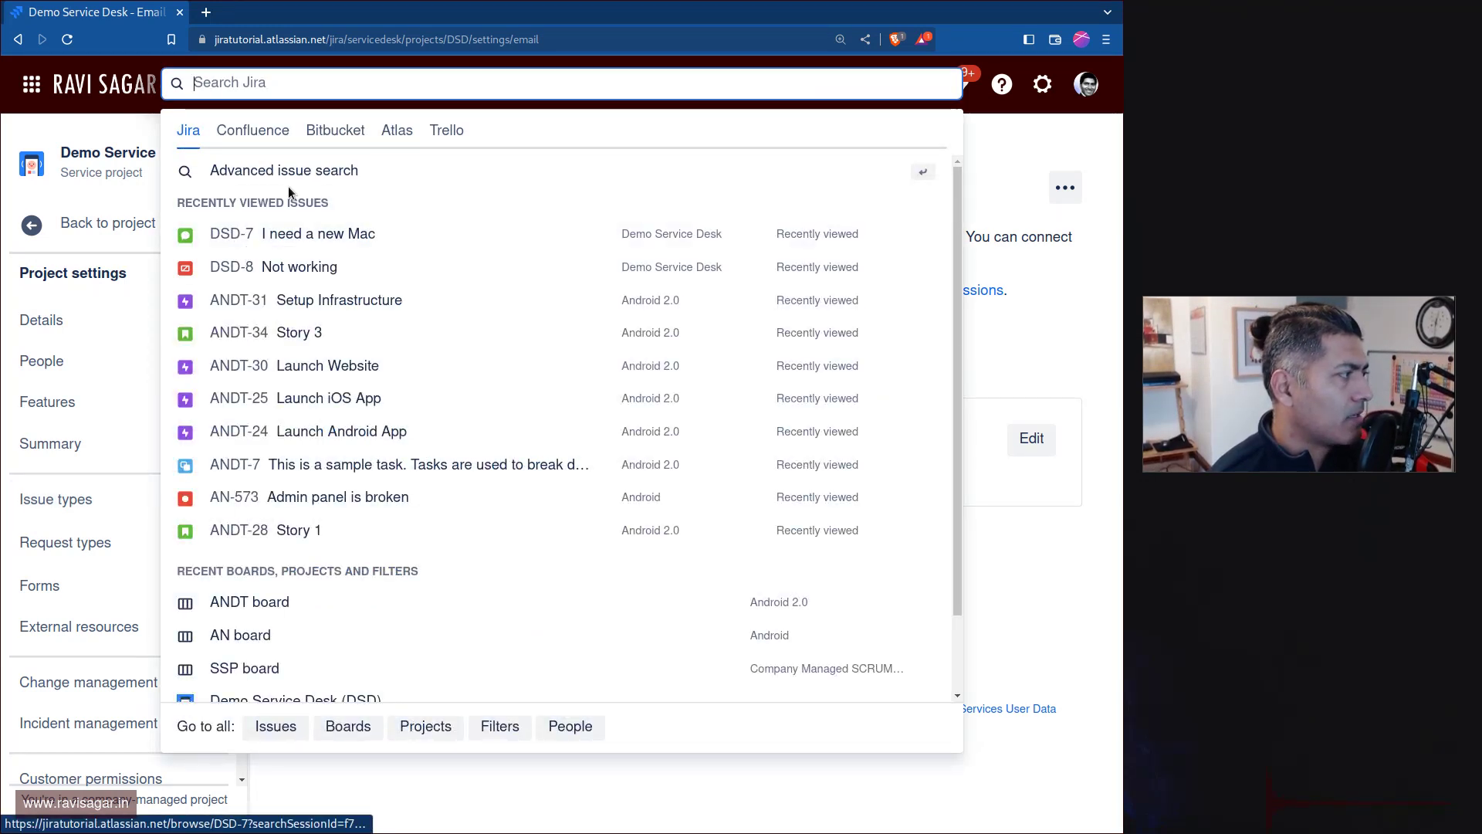
pyautogui.click(293, 732)
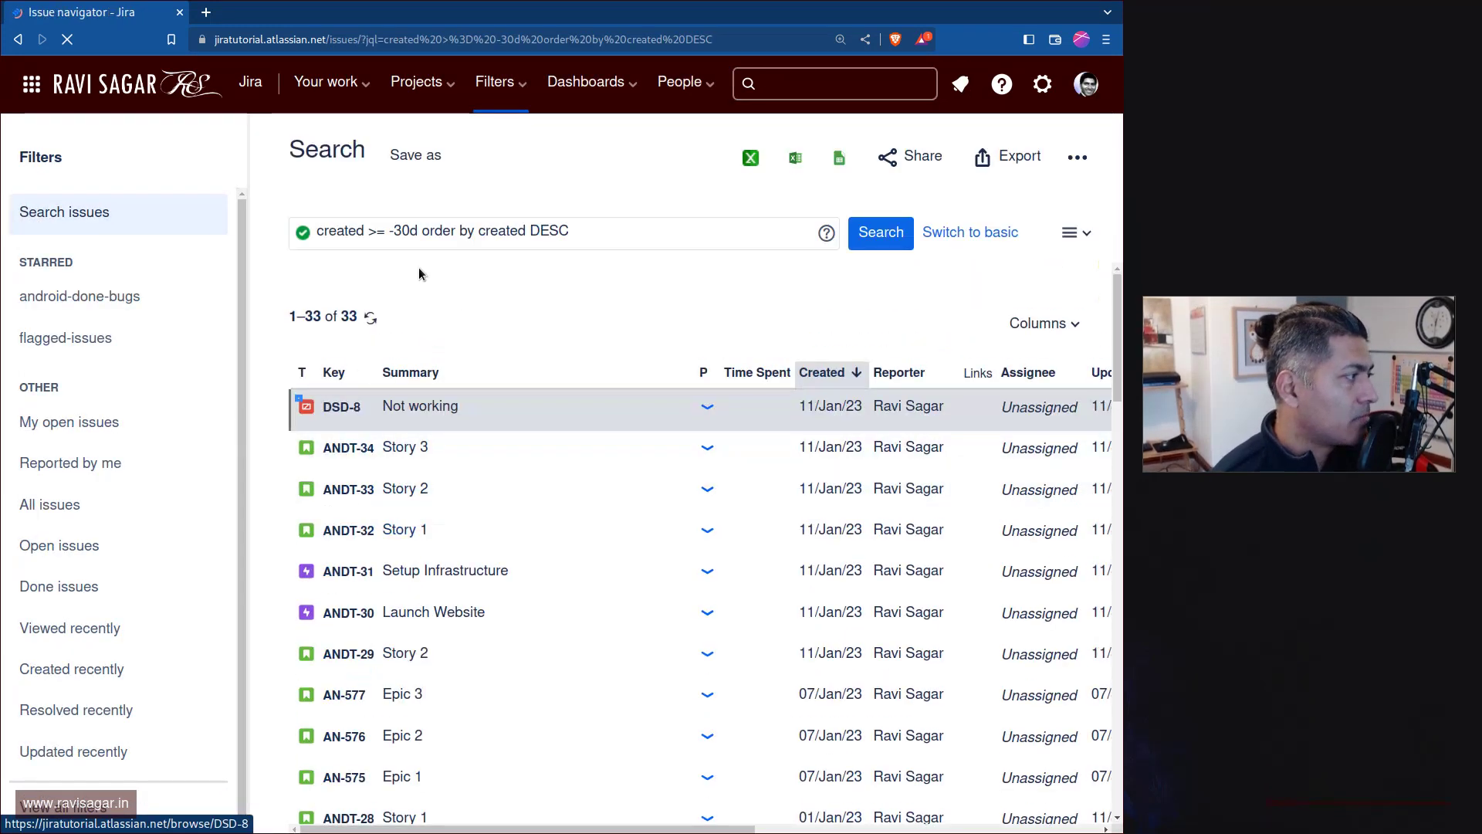
# Switch the search to basic filters and limit the project to Demo Service Desk.
pyautogui.click(971, 232)
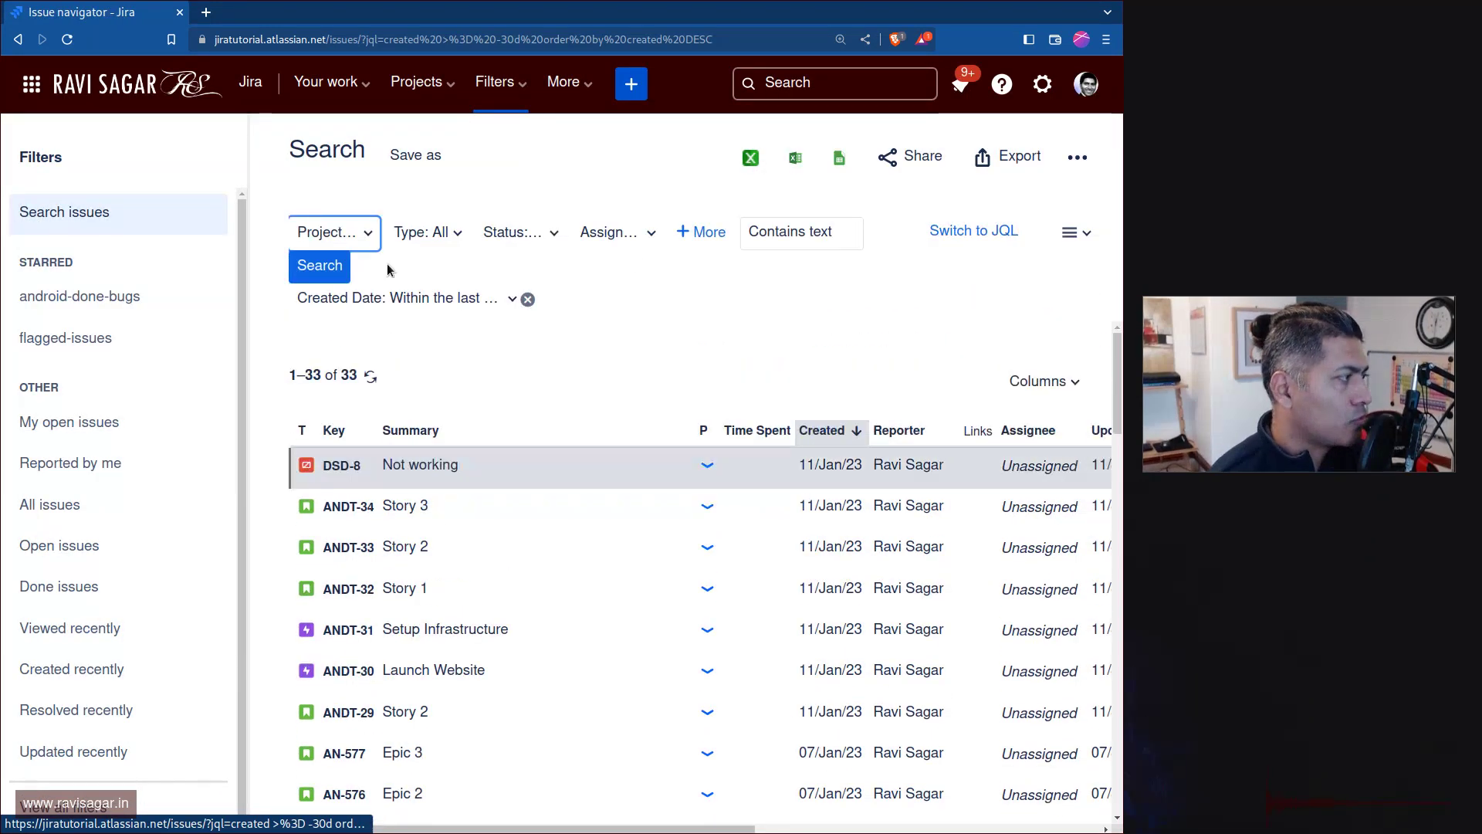
pyautogui.click(368, 233)
pyautogui.click(310, 368)
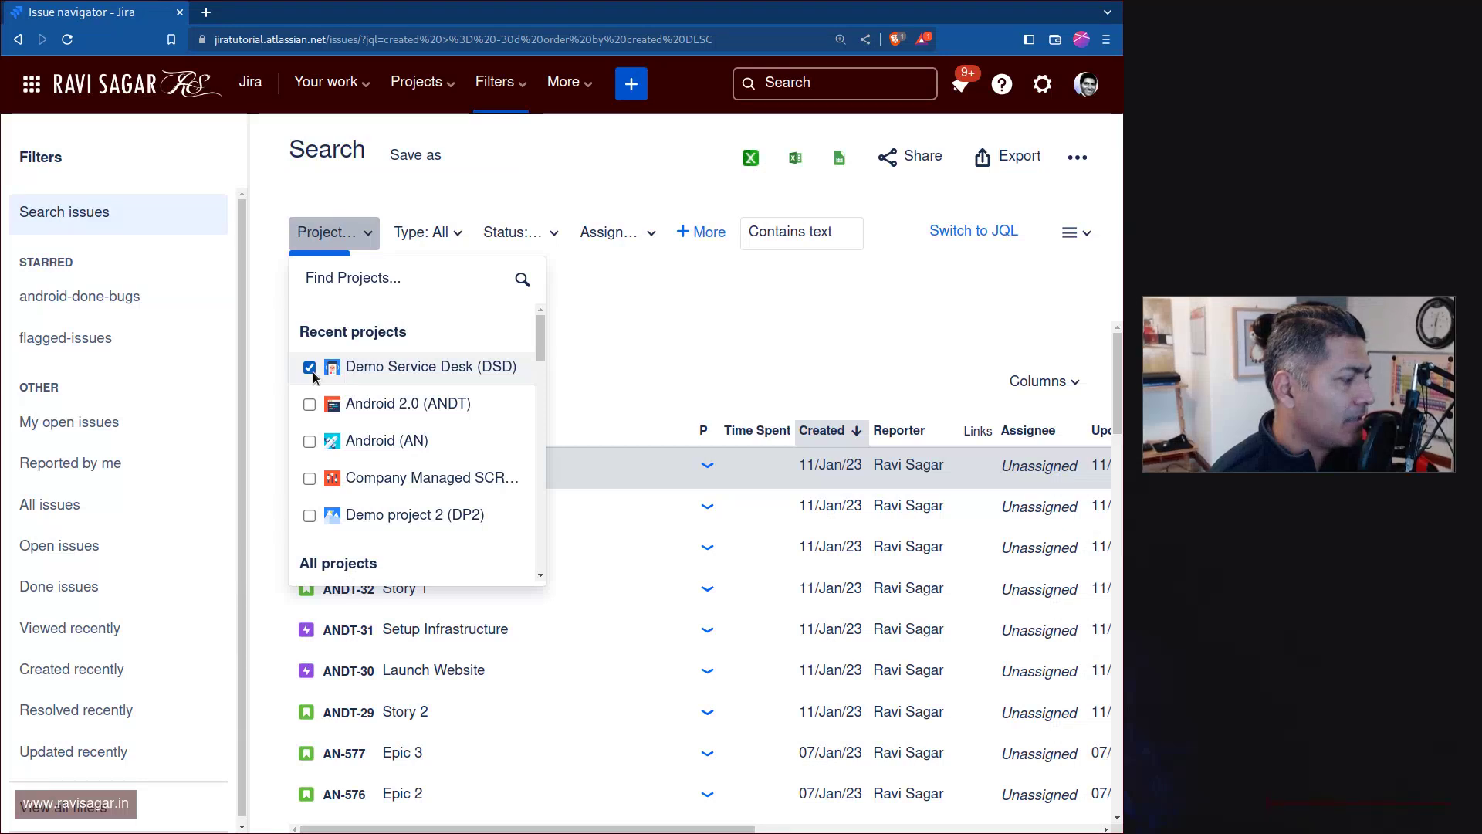
pyautogui.write('[')
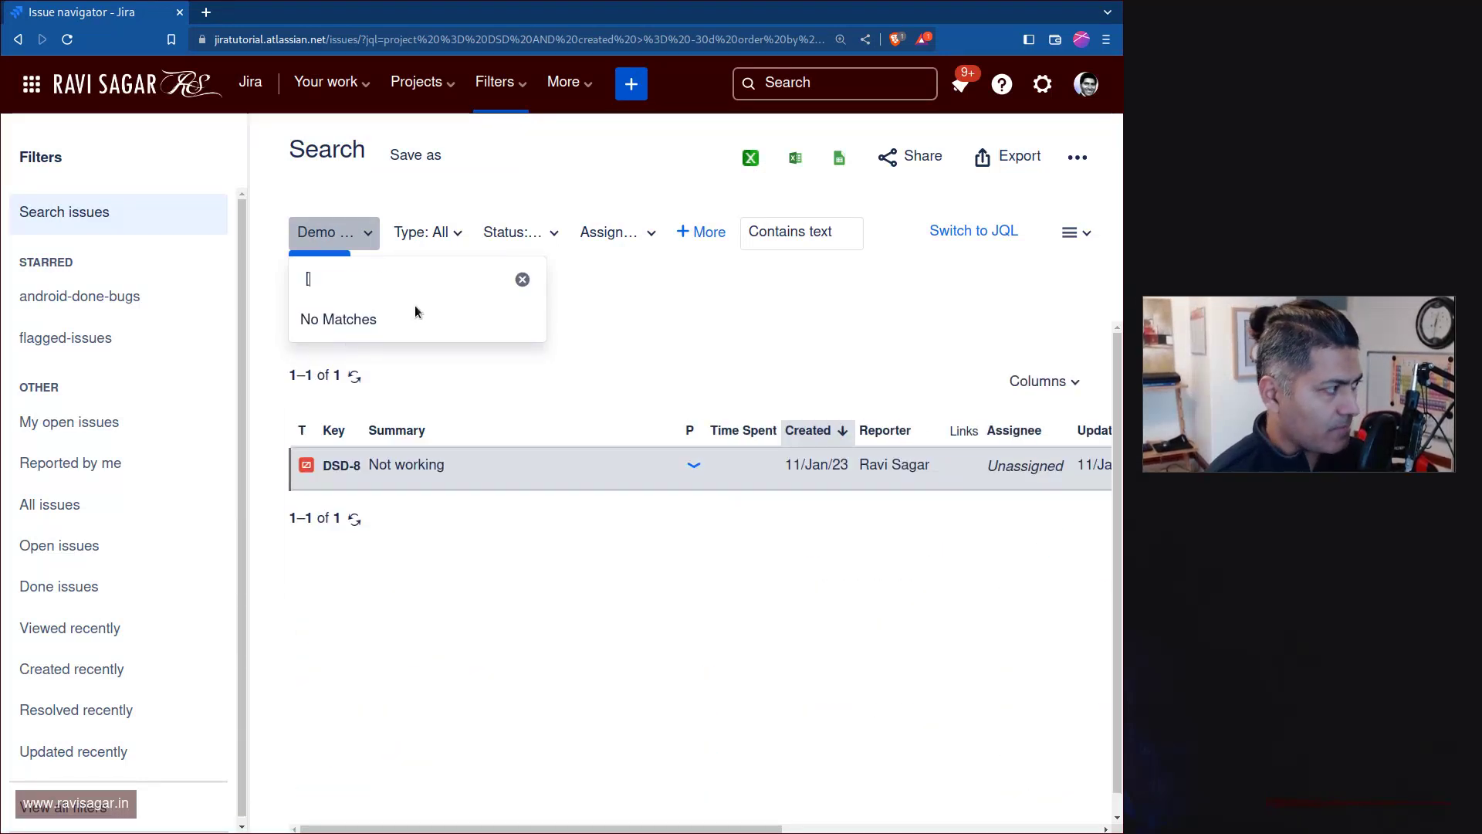
pyautogui.press('BackSpace')
pyautogui.click(613, 299)
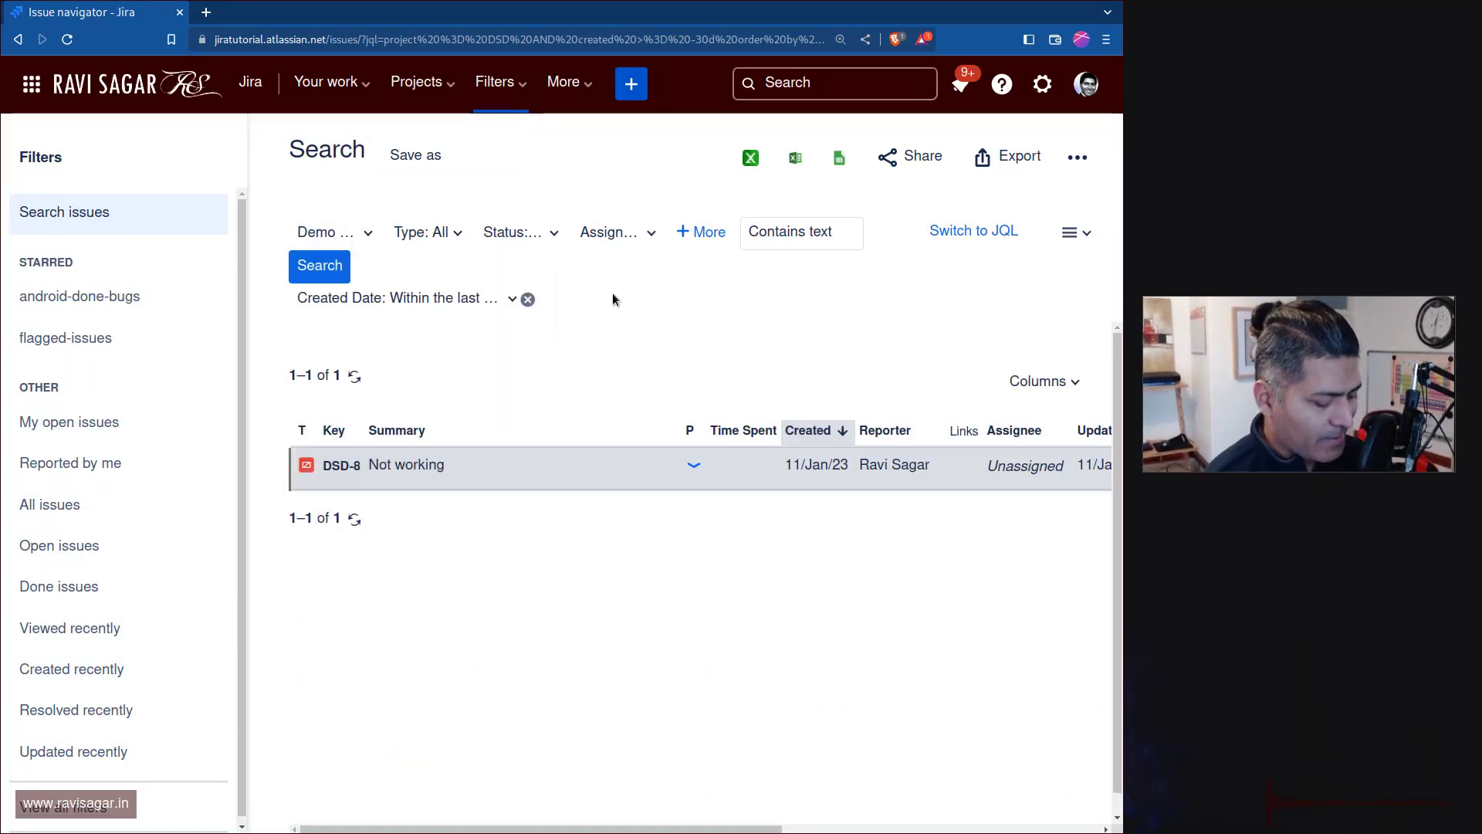
pyautogui.press('[')
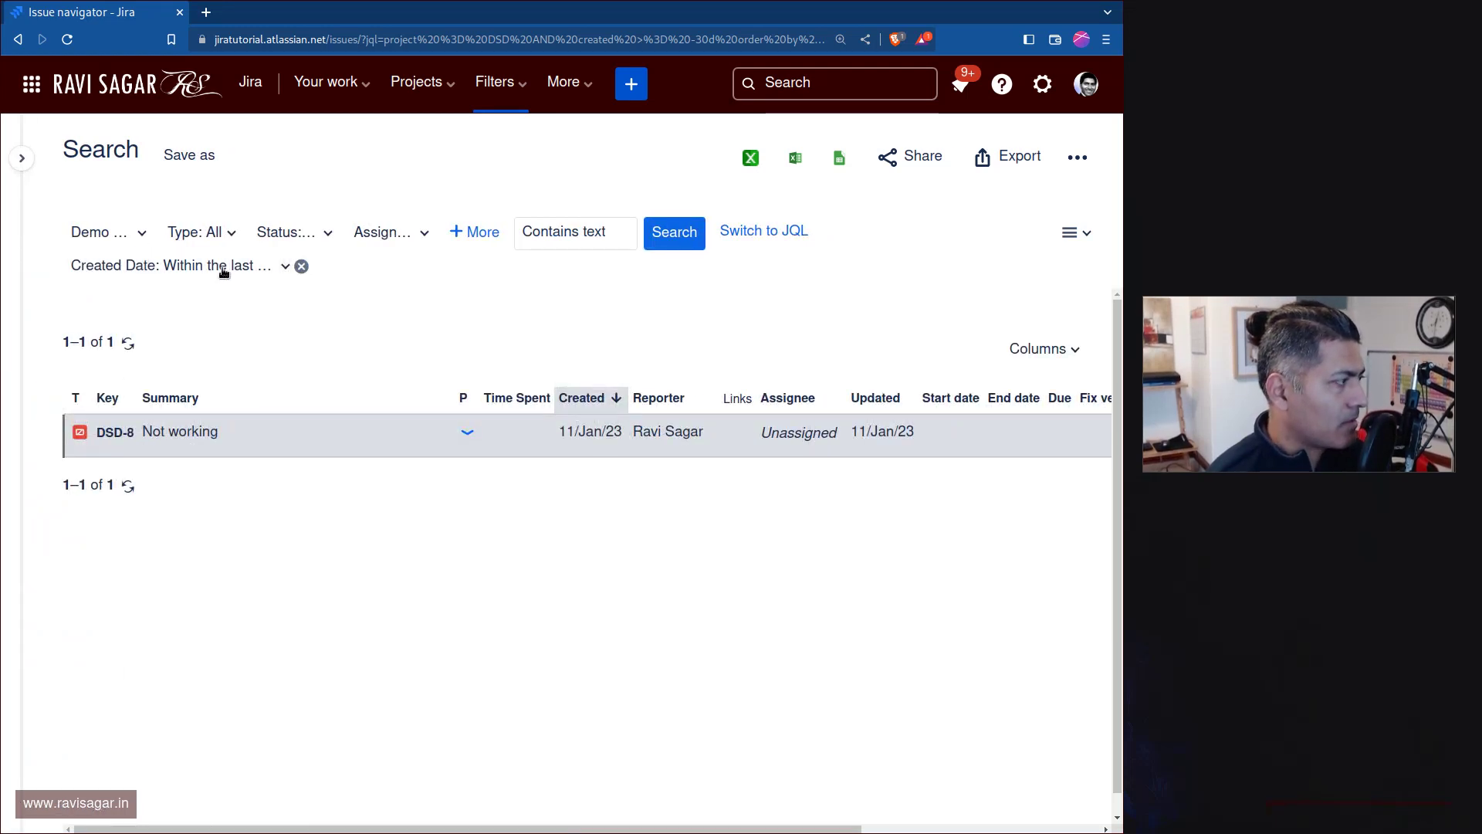
# Drop the Created Date limit so all 8 DSD issues are listed.
pyautogui.click(306, 280)
pyautogui.click(614, 327)
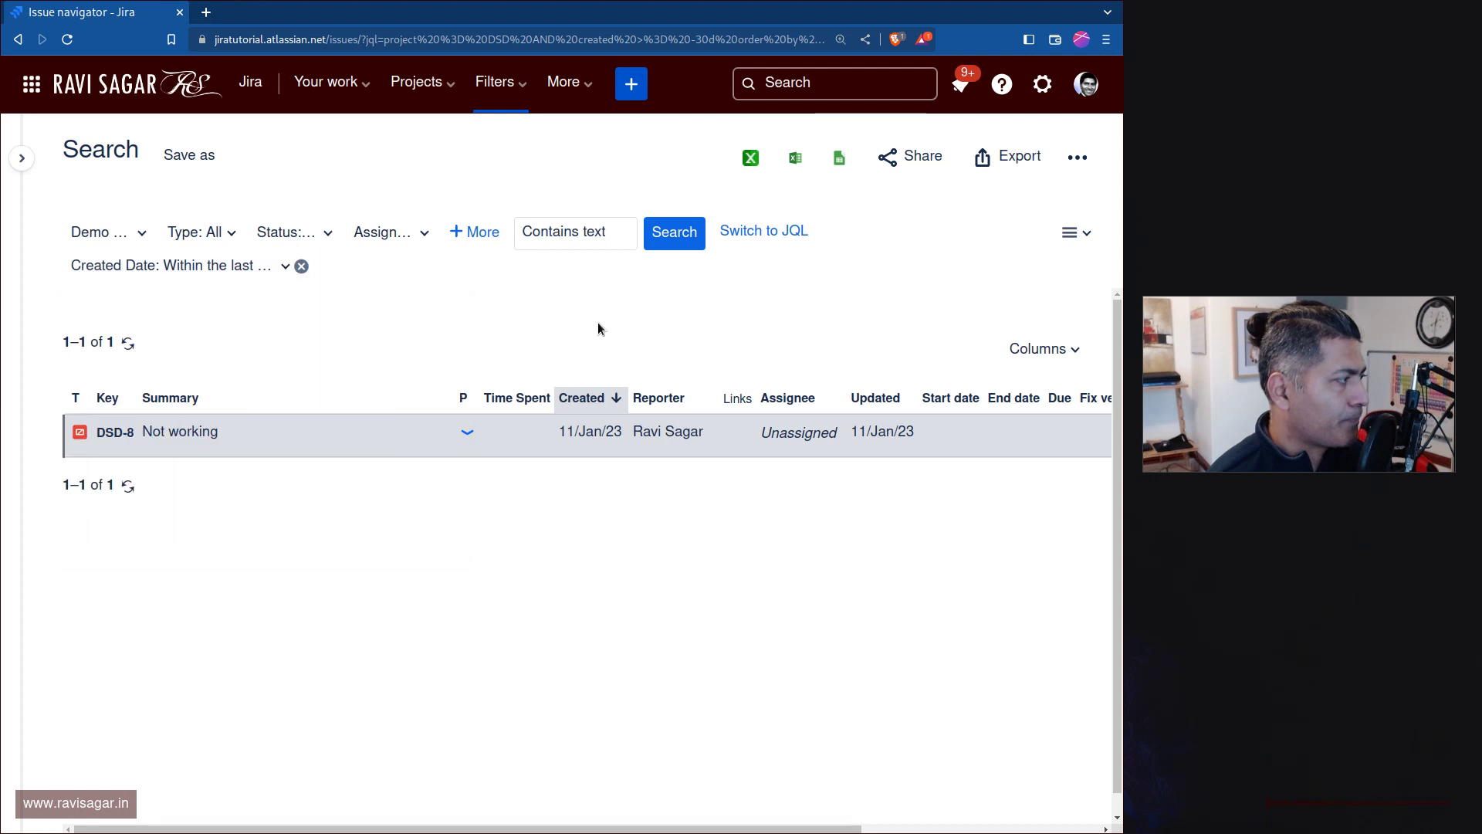
pyautogui.click(142, 236)
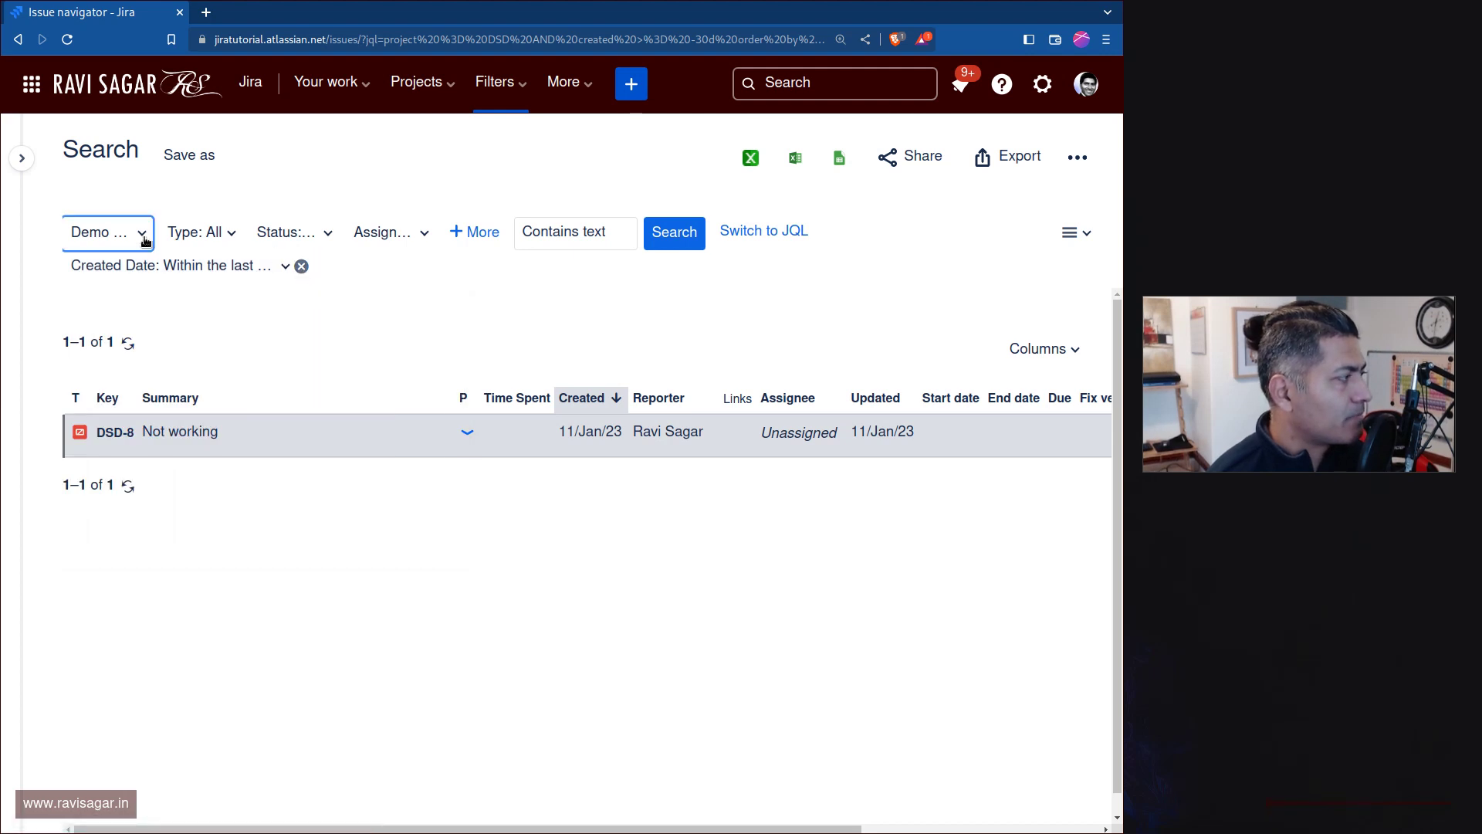
pyautogui.click(528, 332)
pyautogui.click(764, 230)
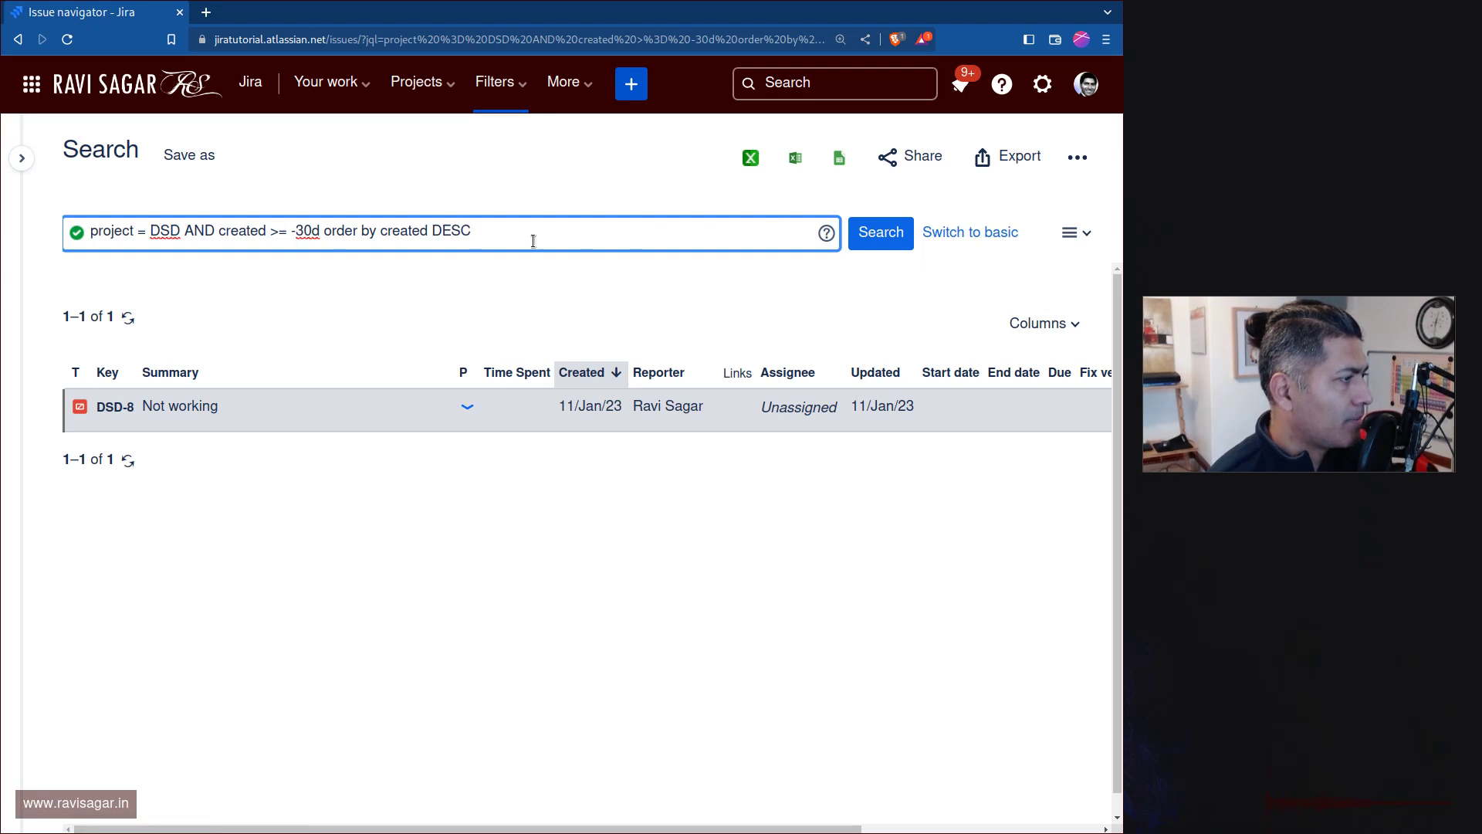
pyautogui.click(946, 235)
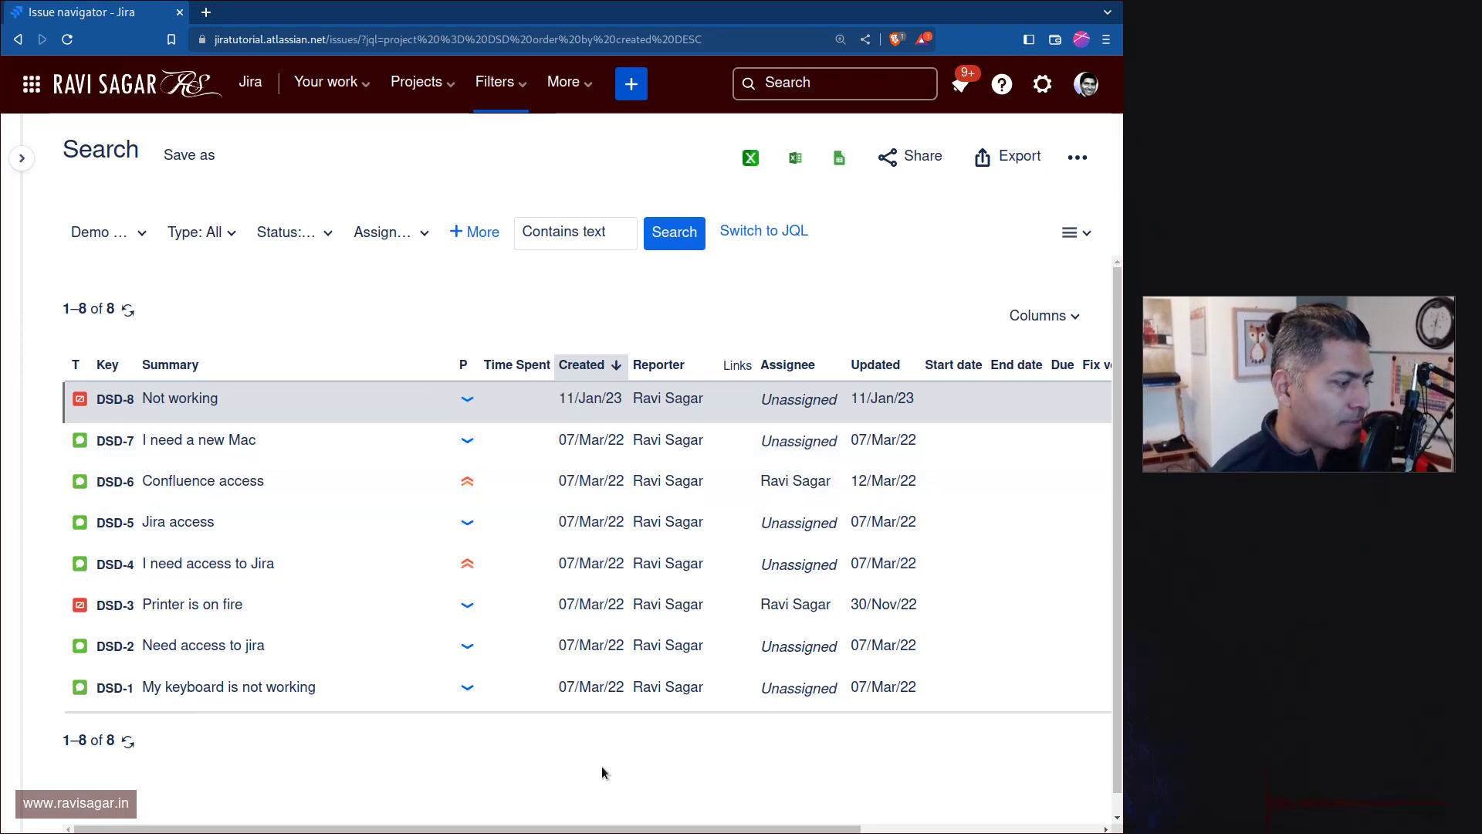
# Search the column picker for 'req' and add the Request Type column.
pyautogui.moveTo(544, 829); pyautogui.dragTo(855, 828)
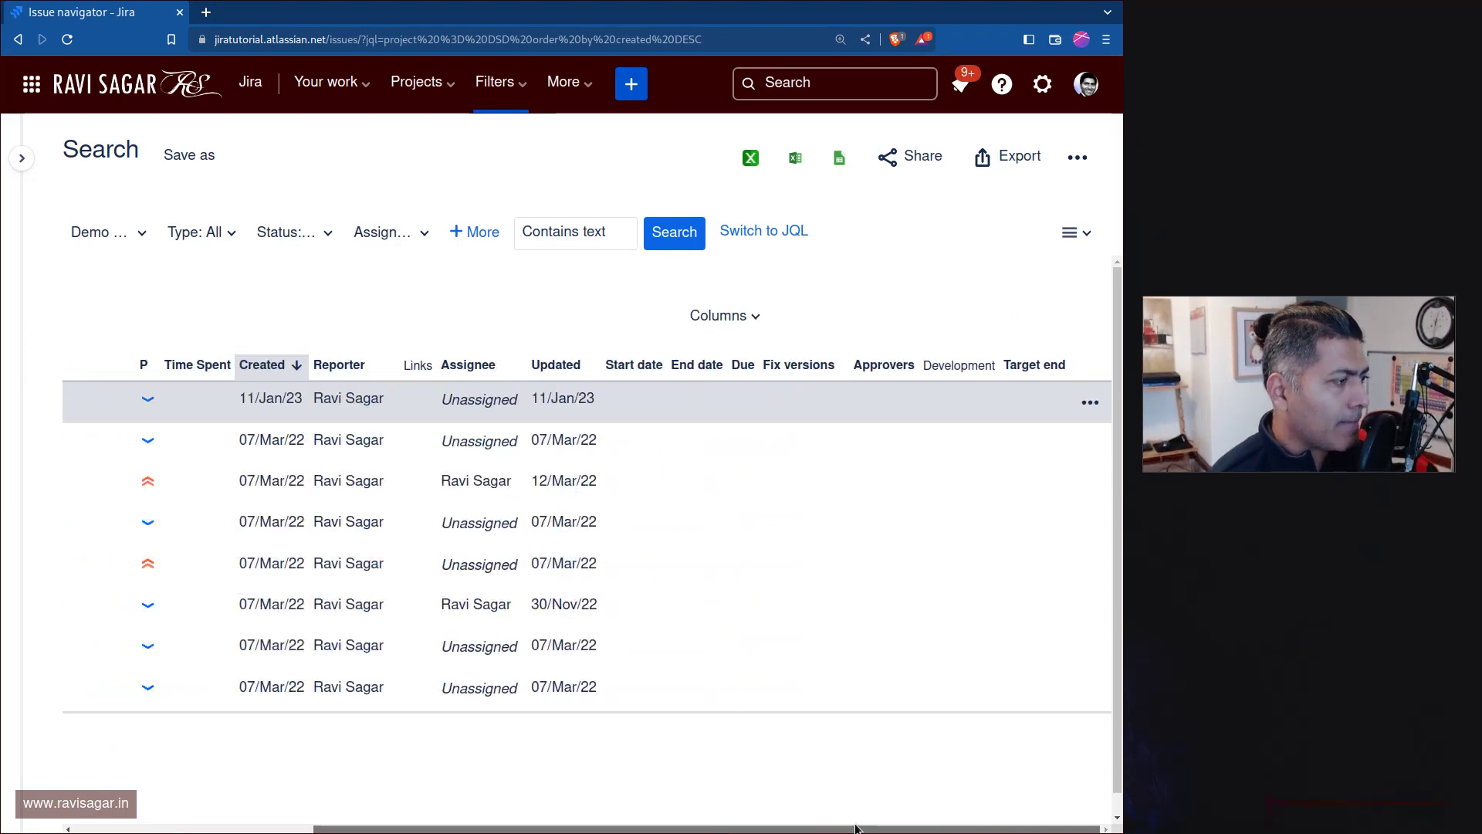
pyautogui.click(761, 315)
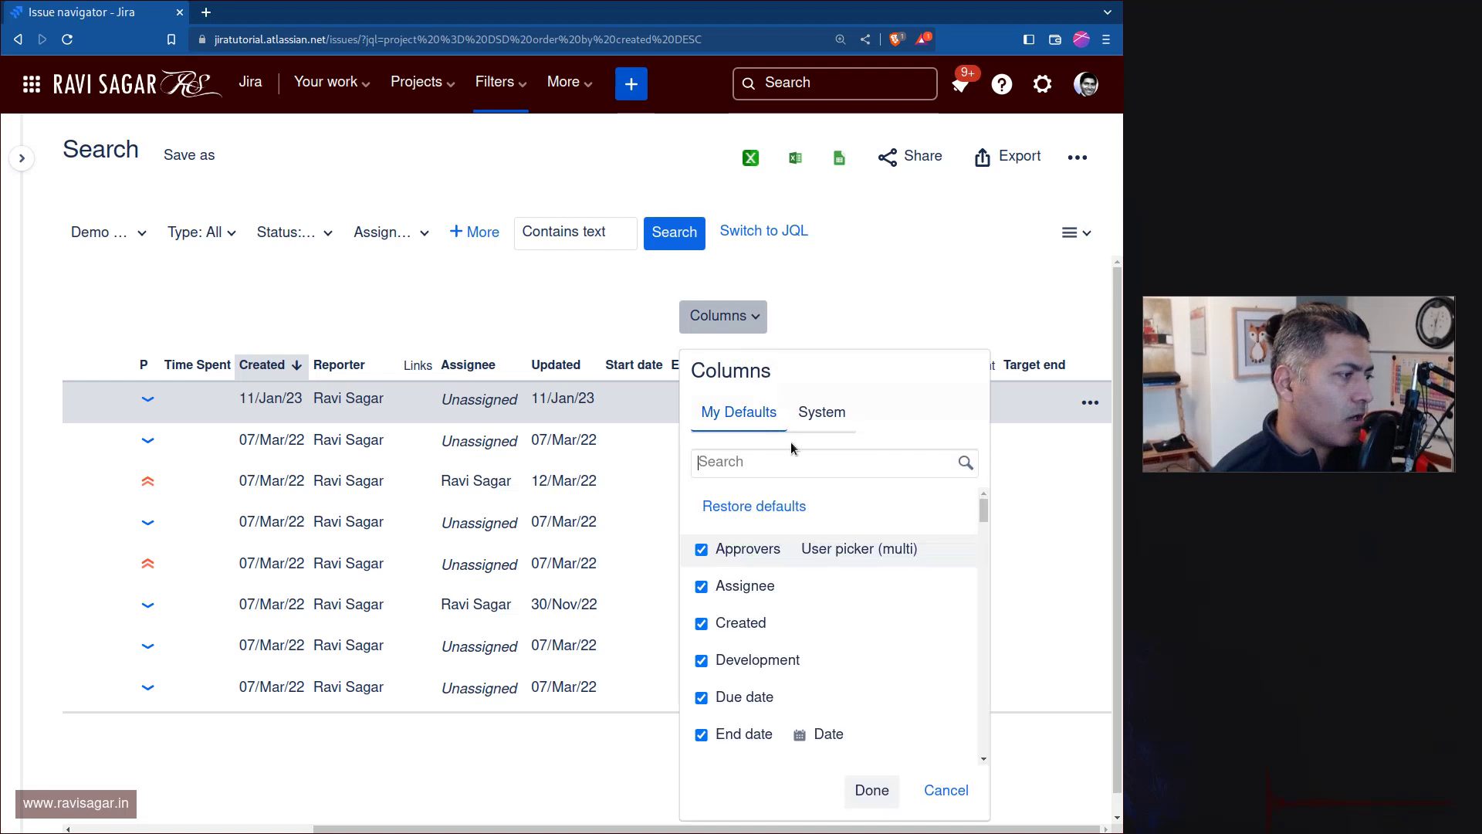
pyautogui.write('chann')
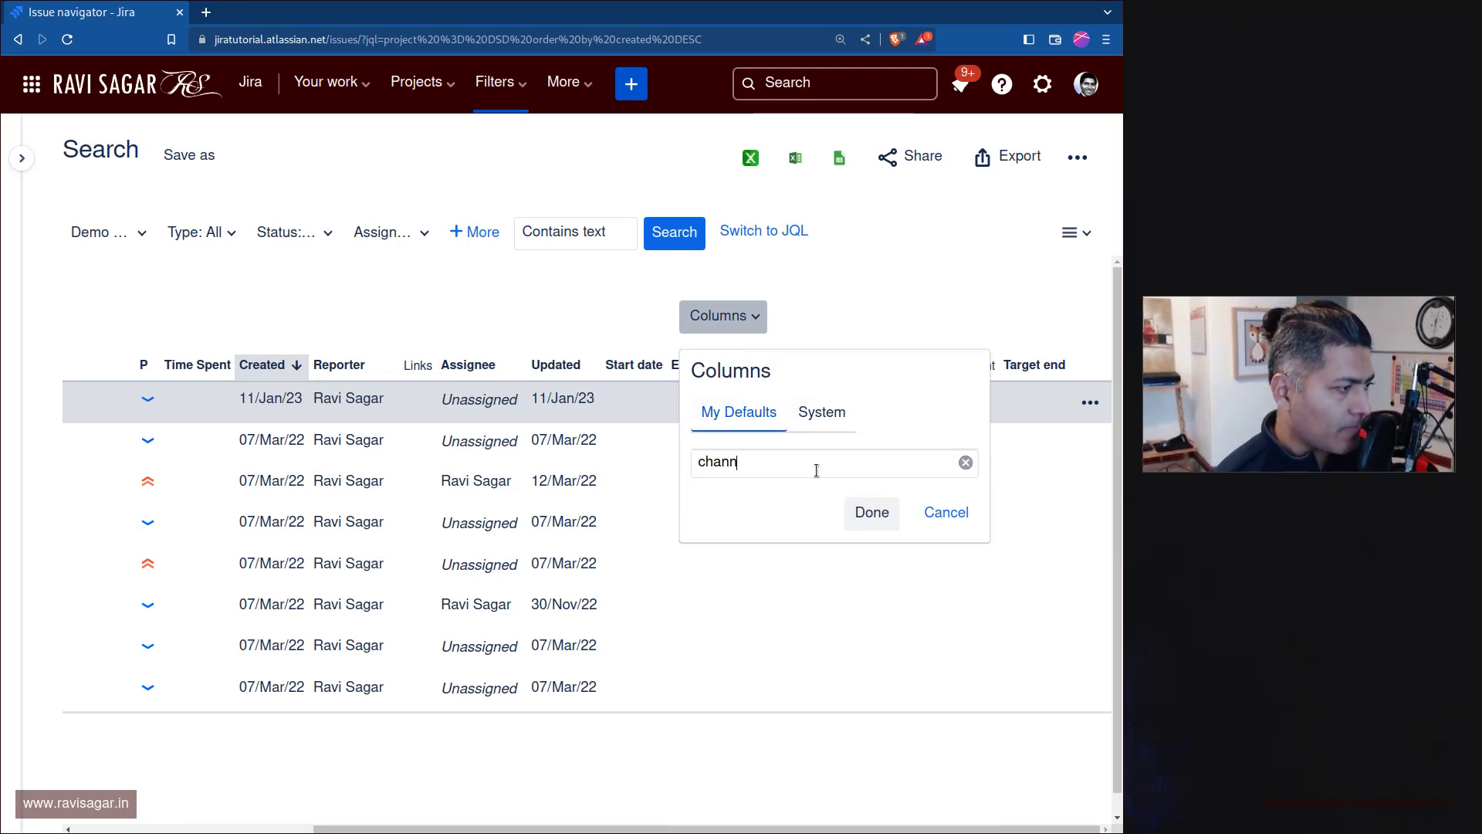
pyautogui.press('BackSpace')
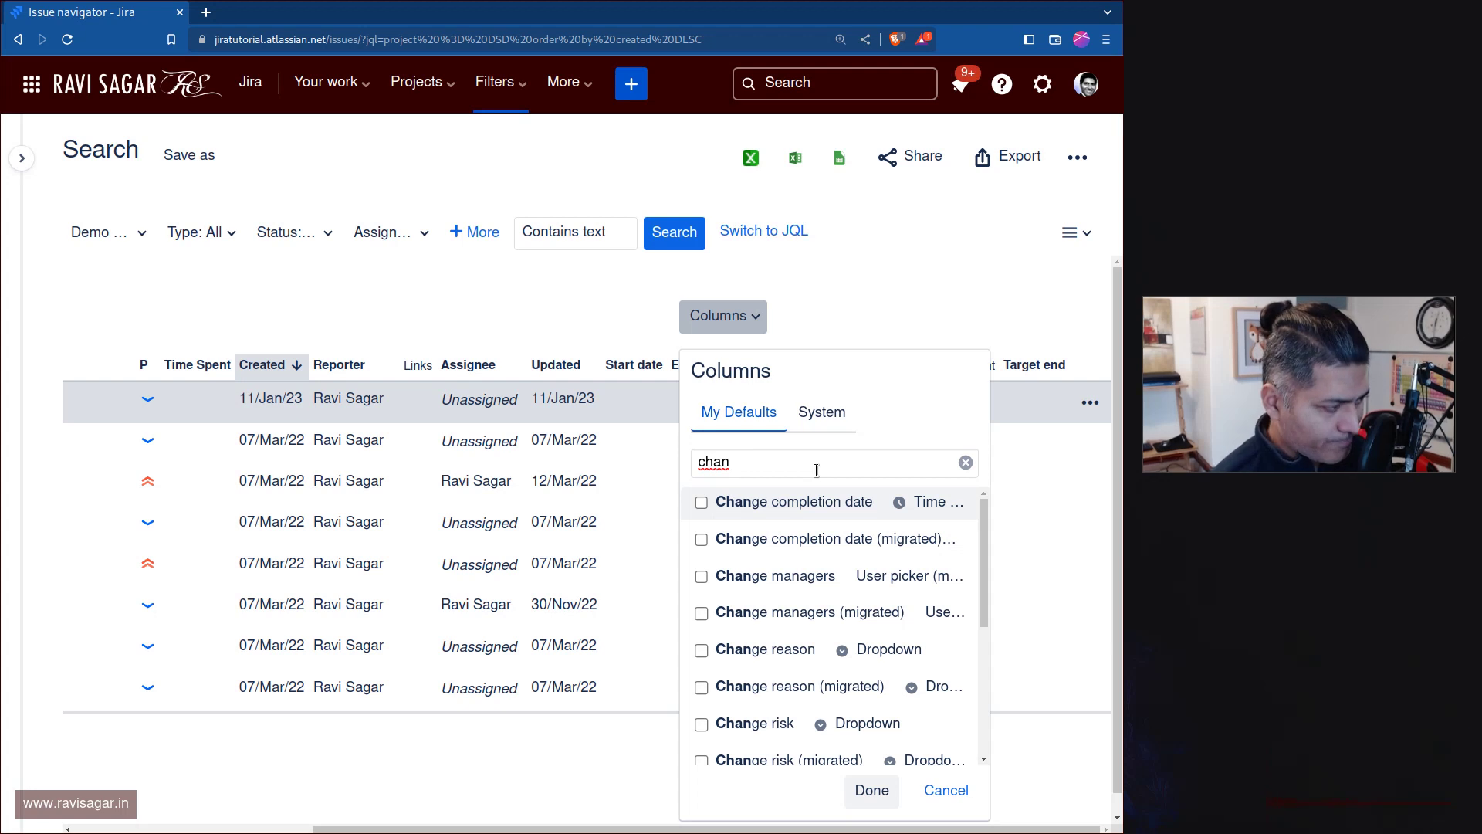
pyautogui.write('n')
pyautogui.hotkey('ctrl', 'a')
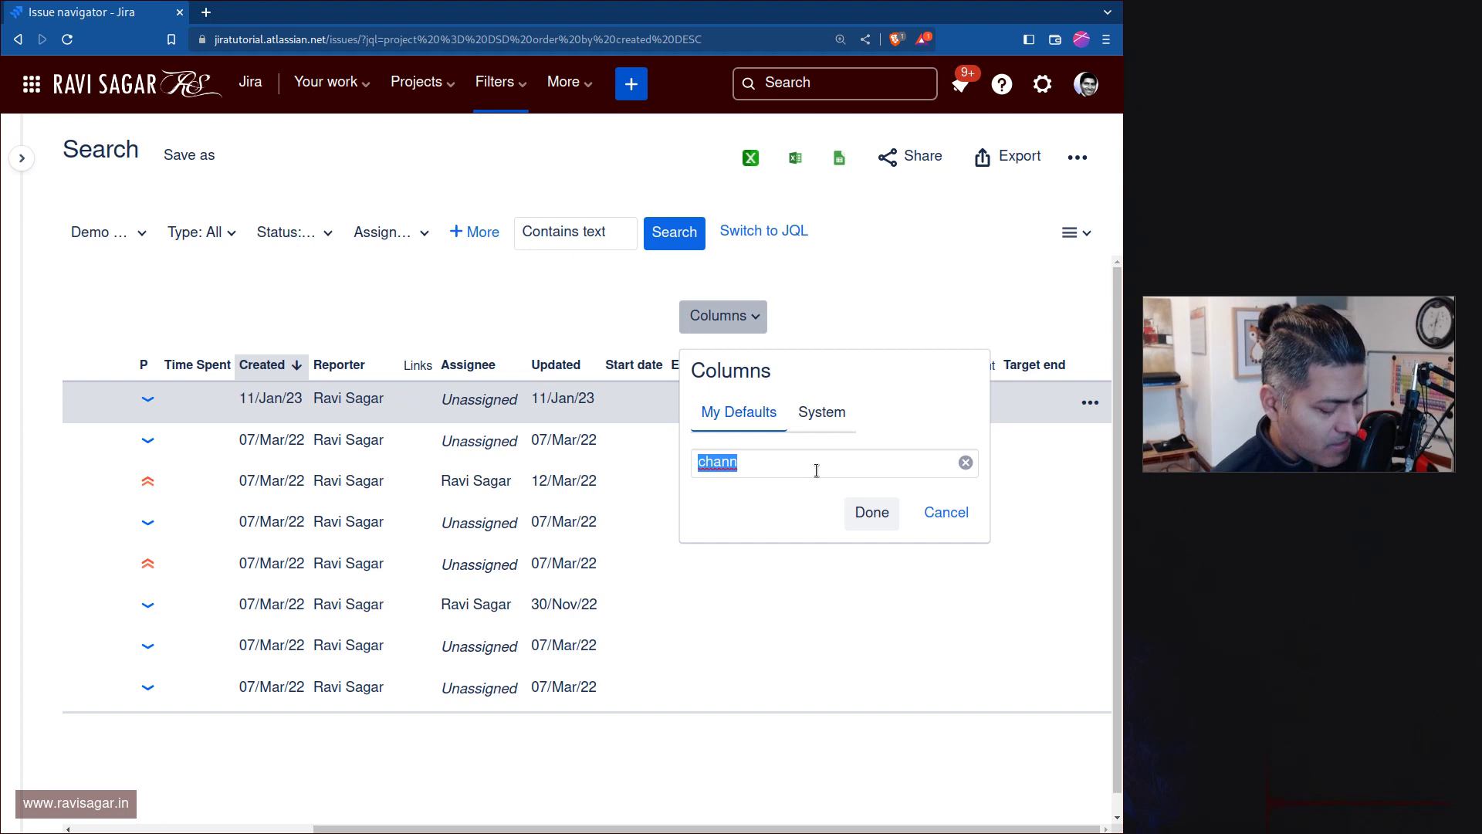
pyautogui.write('a')
pyautogui.press('BackSpace')
pyautogui.write('su')
pyautogui.press('BackSpace')
pyautogui.press('BackSpace')
pyautogui.write('req')
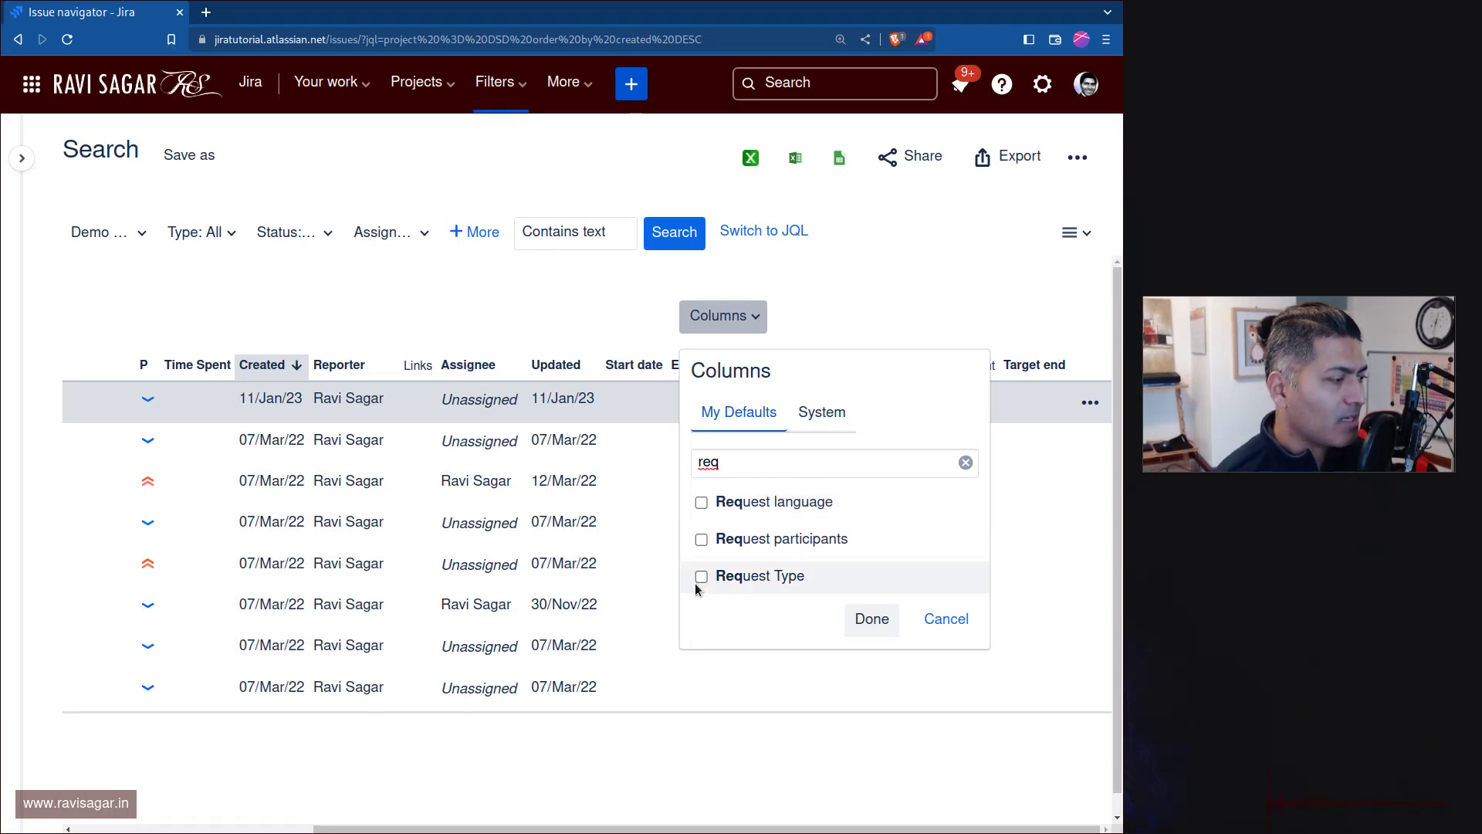
pyautogui.click(869, 618)
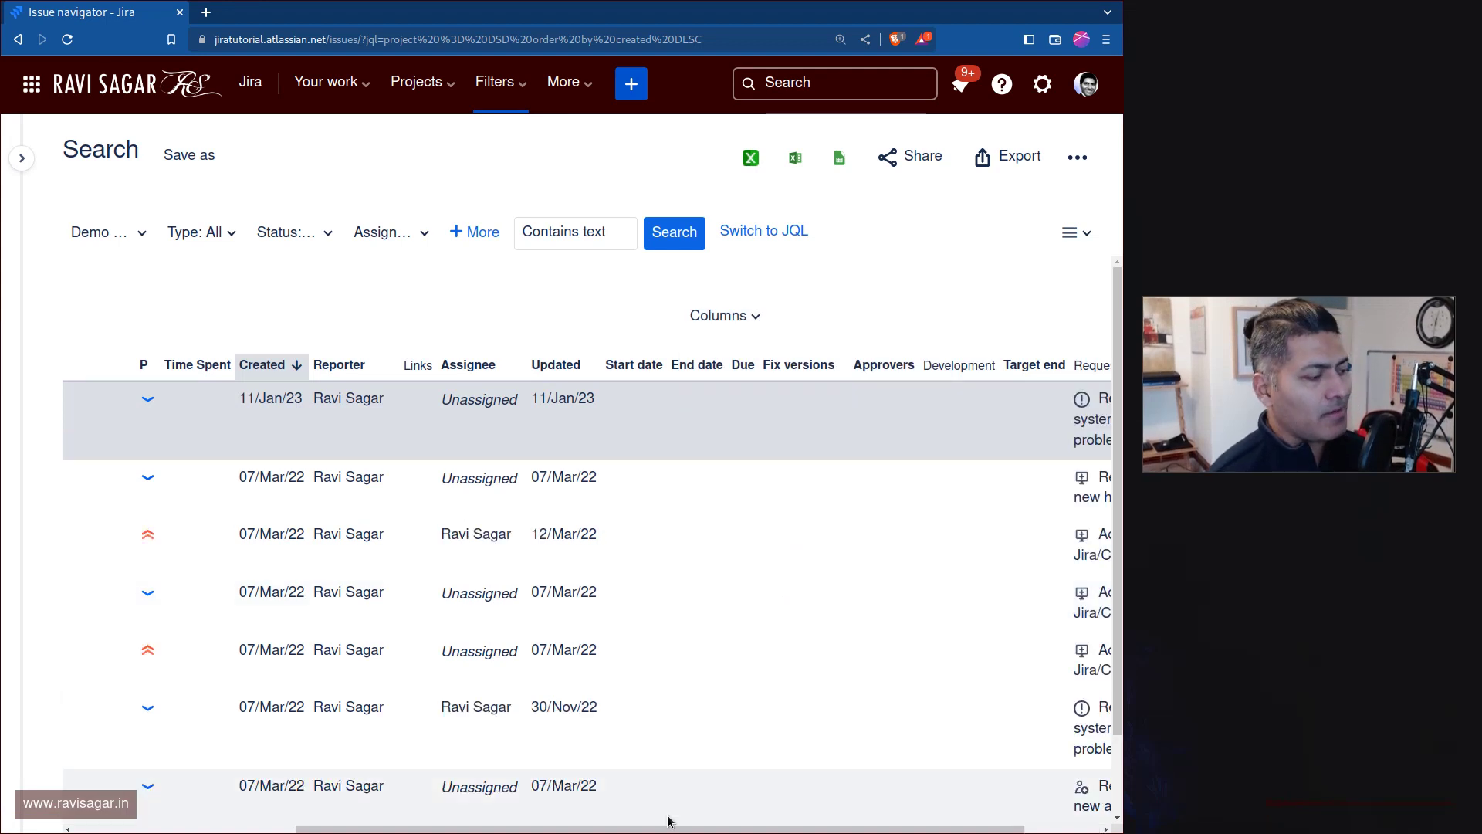
# Scroll the results table right and check the layout options, leaving them unchanged.
pyautogui.moveTo(767, 822); pyautogui.dragTo(825, 821)
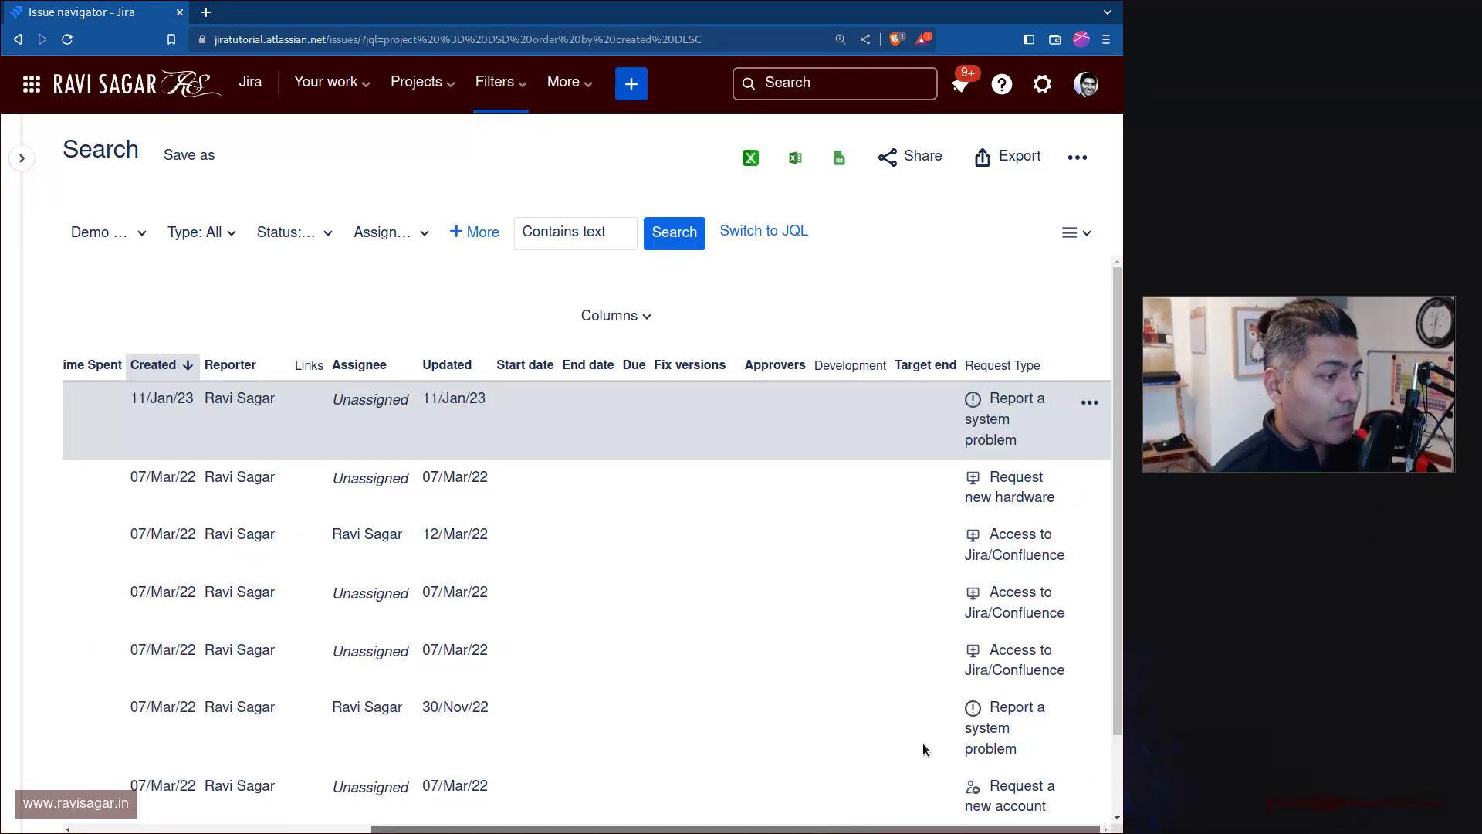
pyautogui.scroll(-2, 1015, 517)
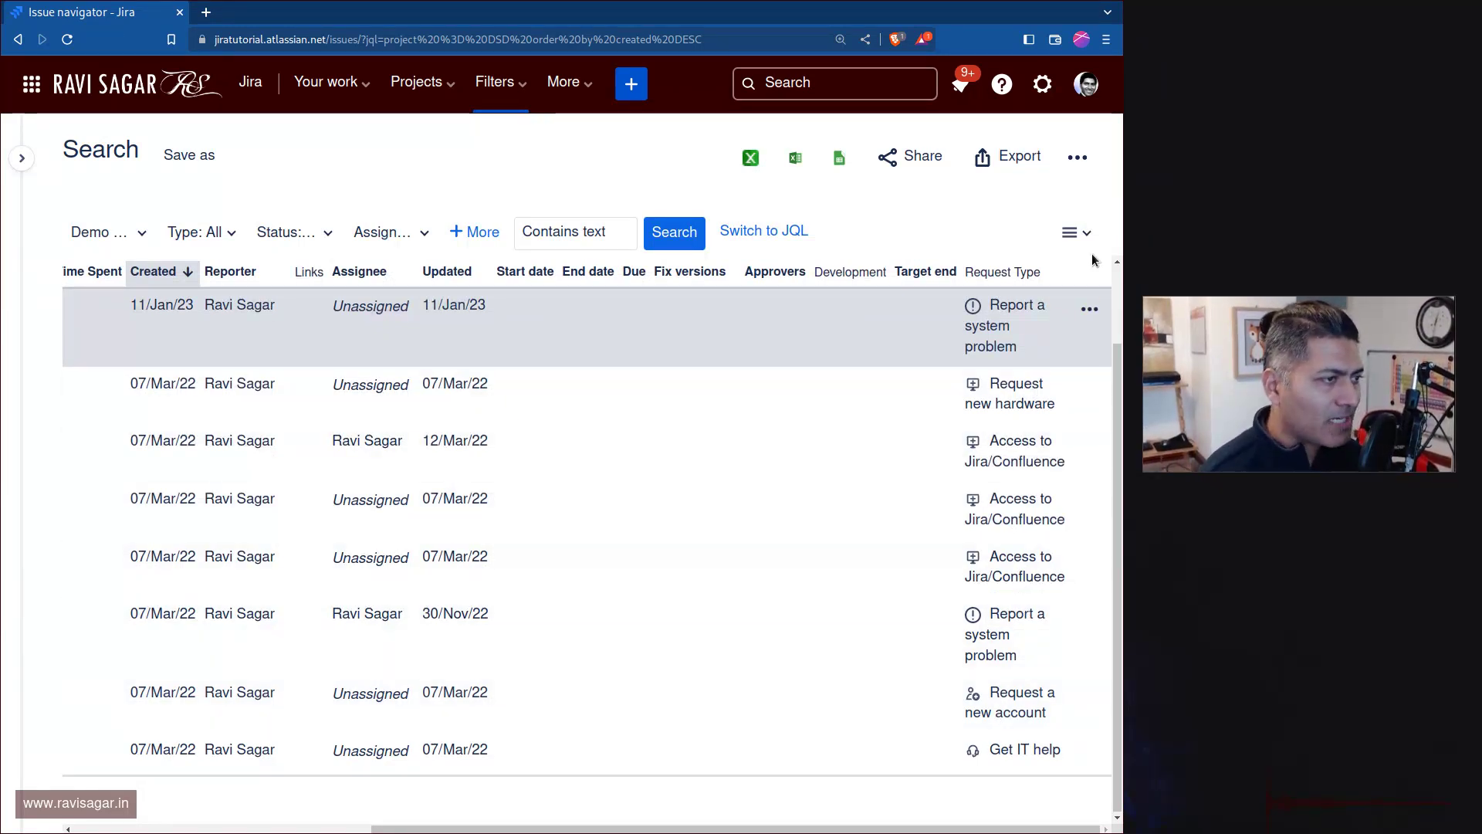
pyautogui.click(1075, 232)
pyautogui.click(979, 224)
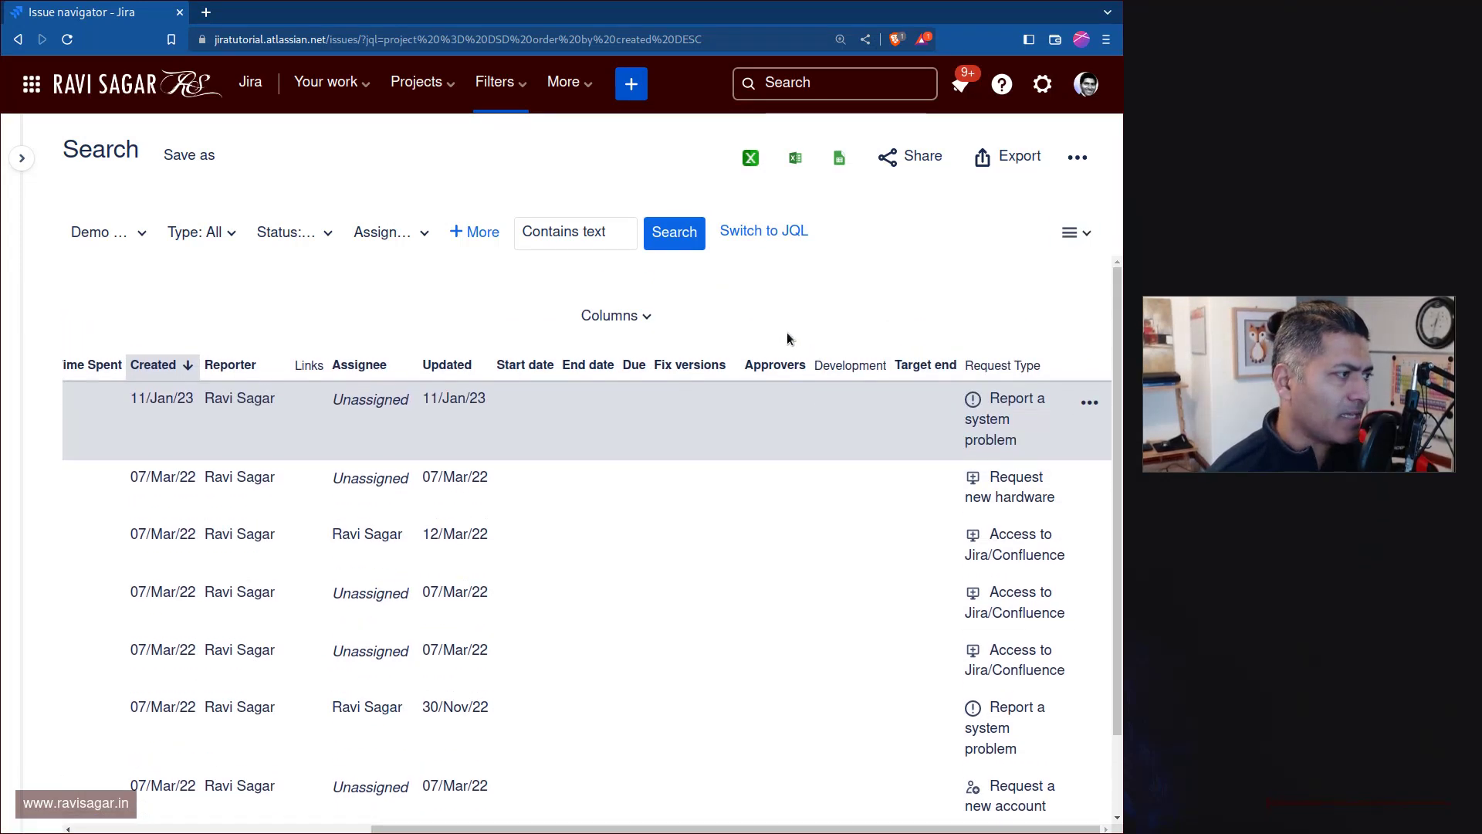
# Search the columns for 'channel', find none, and pin the filters list open.
pyautogui.click(613, 317)
pyautogui.click(638, 462)
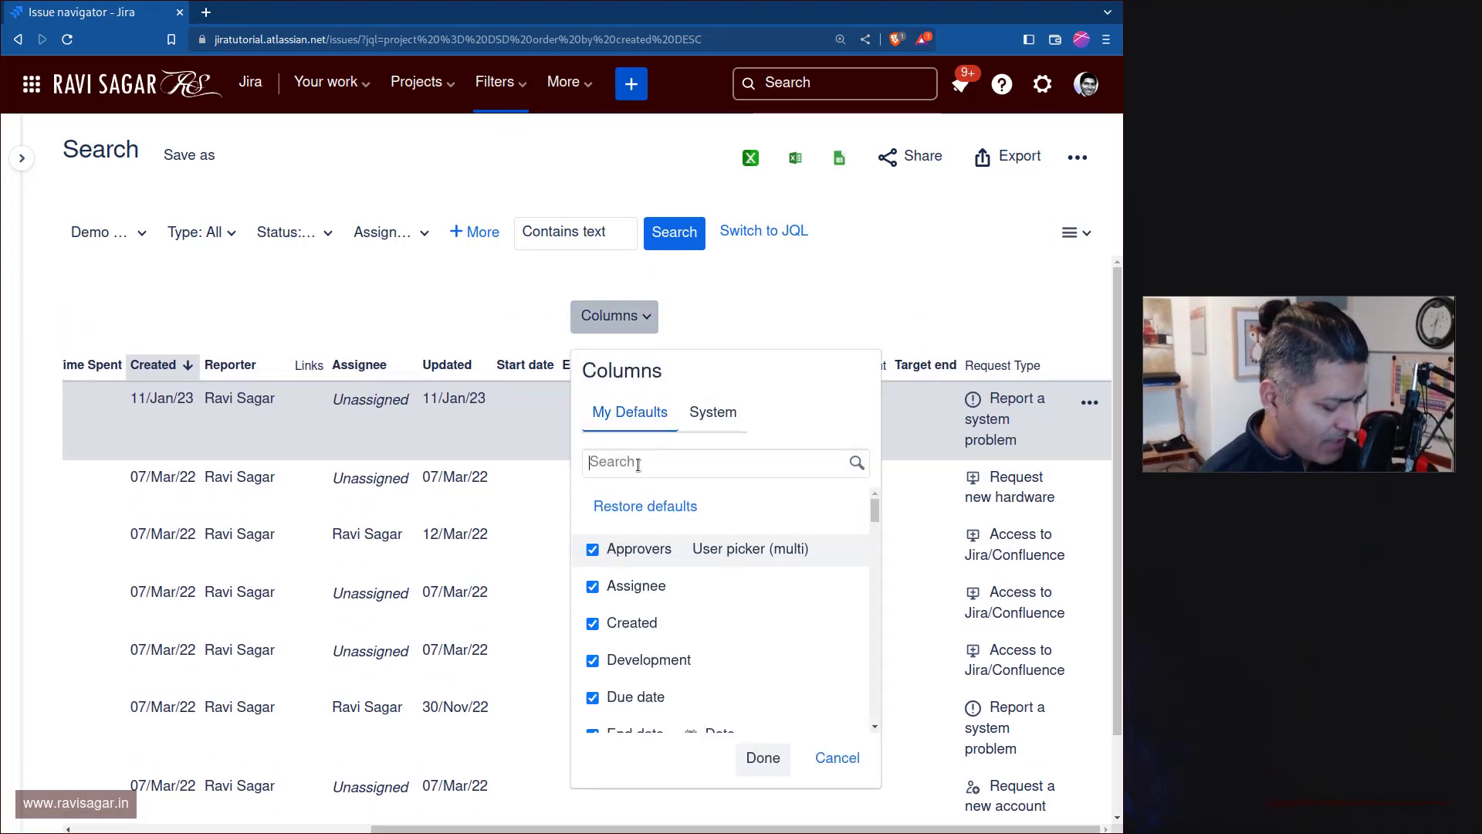
pyautogui.write('chnn')
pyautogui.press('BackSpace')
pyautogui.press('BackSpace')
pyautogui.write('anne')
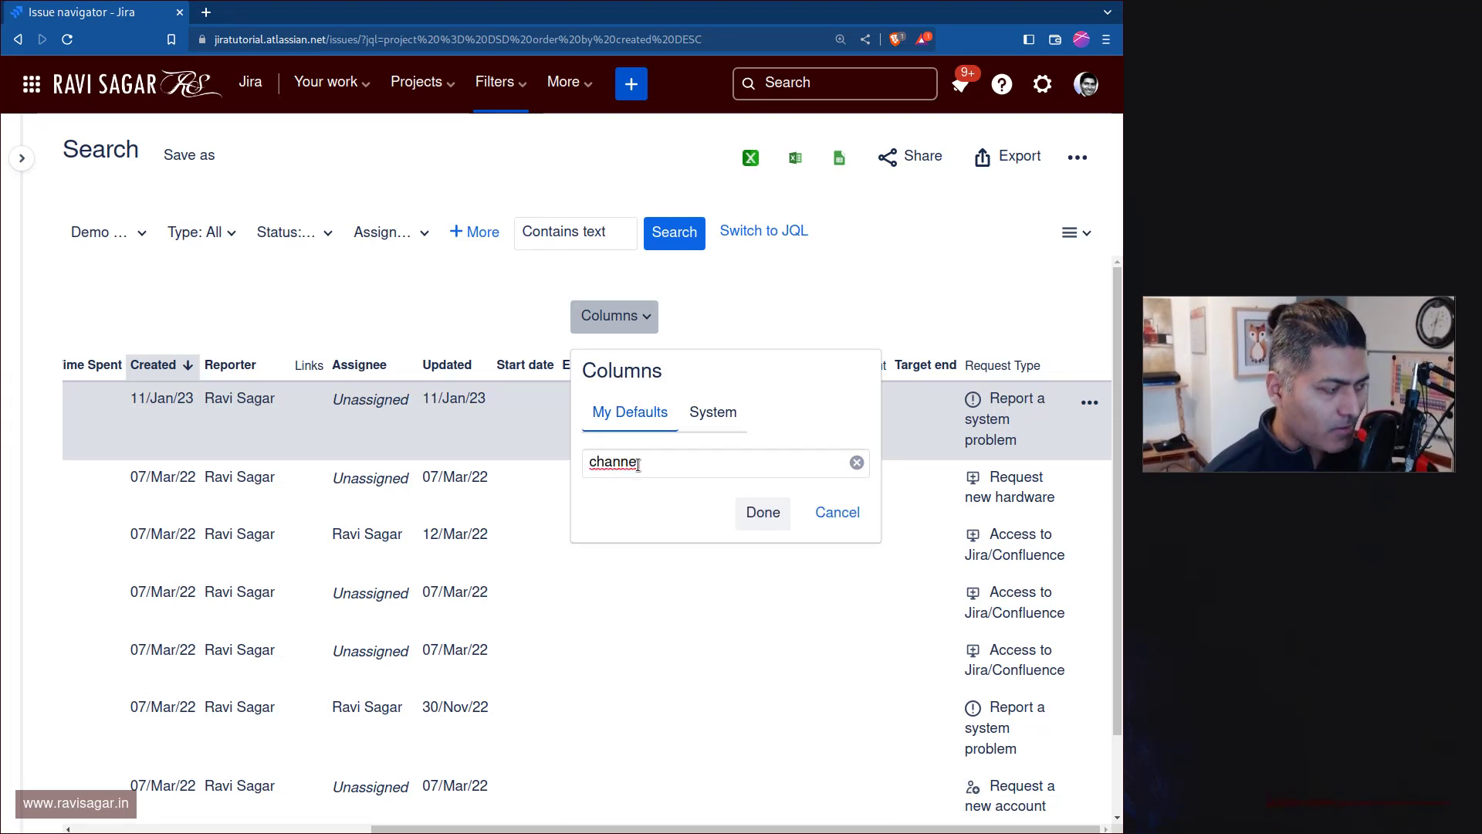
pyautogui.hotkey('ctrl', 'BackSpace')
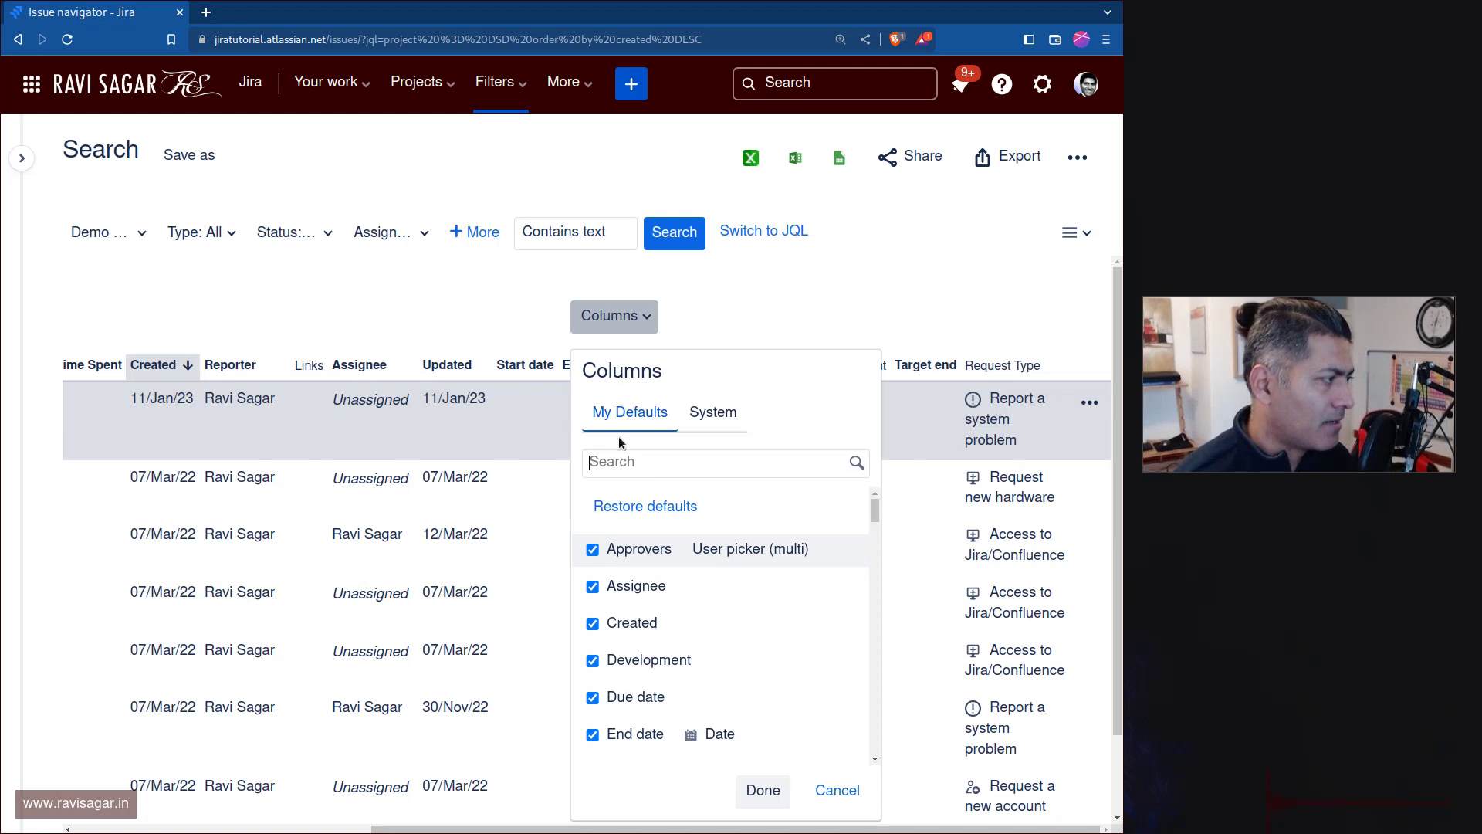
pyautogui.click(450, 268)
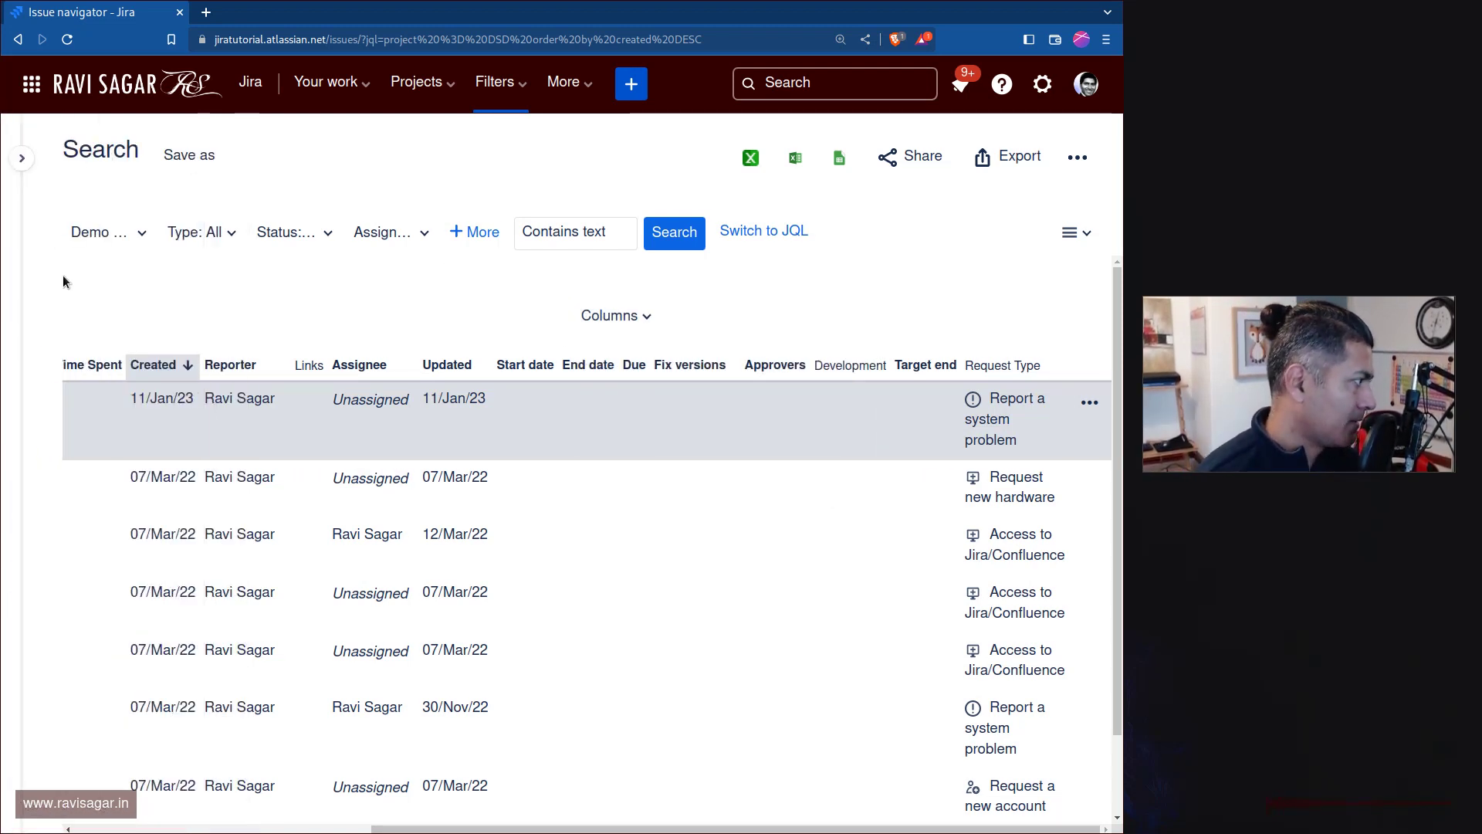
pyautogui.click(22, 158)
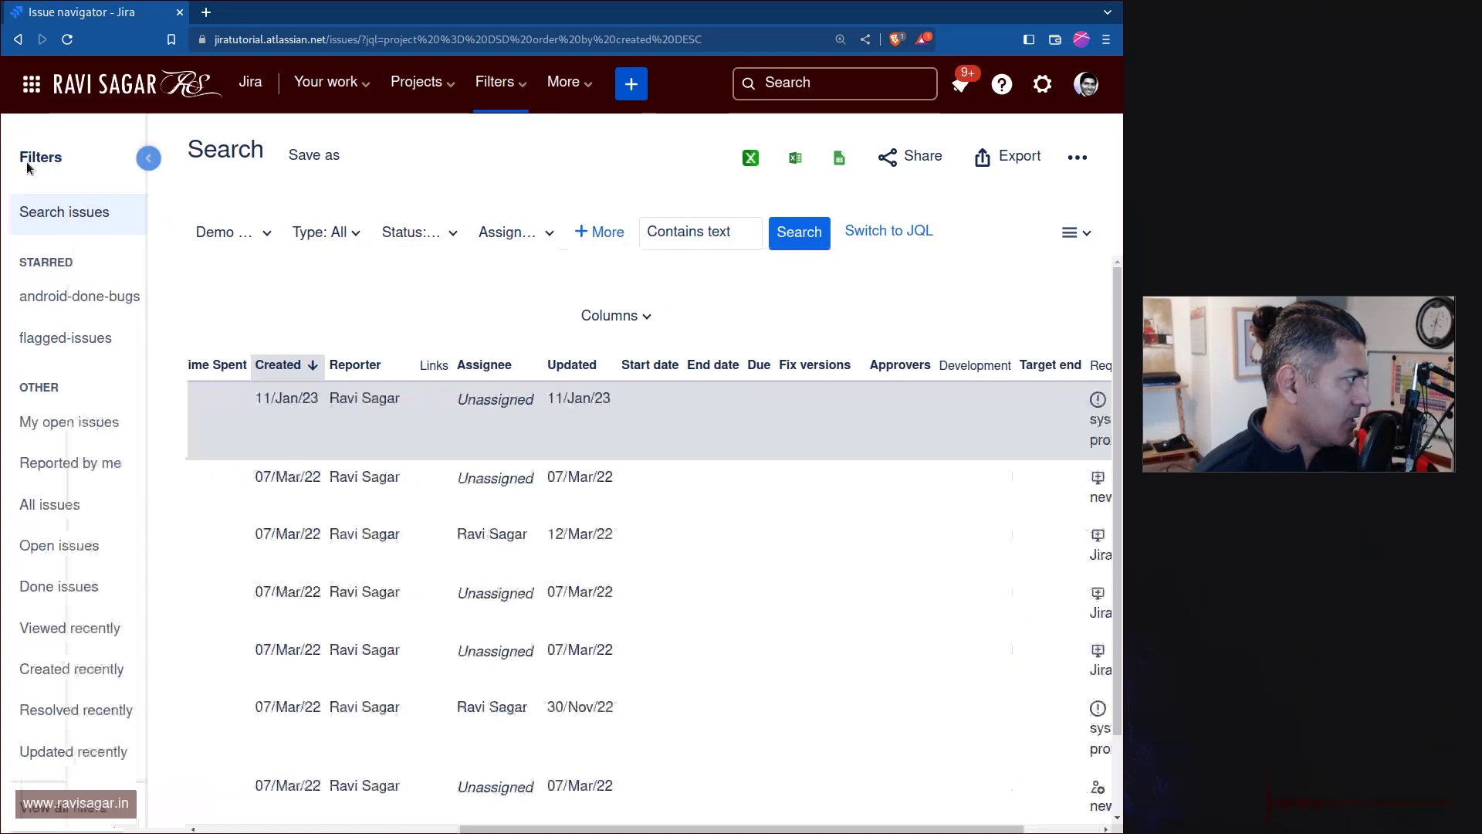
# Open the Demo Service Desk (DSD) project and go to Project settings > Screens.
pyautogui.click(417, 81)
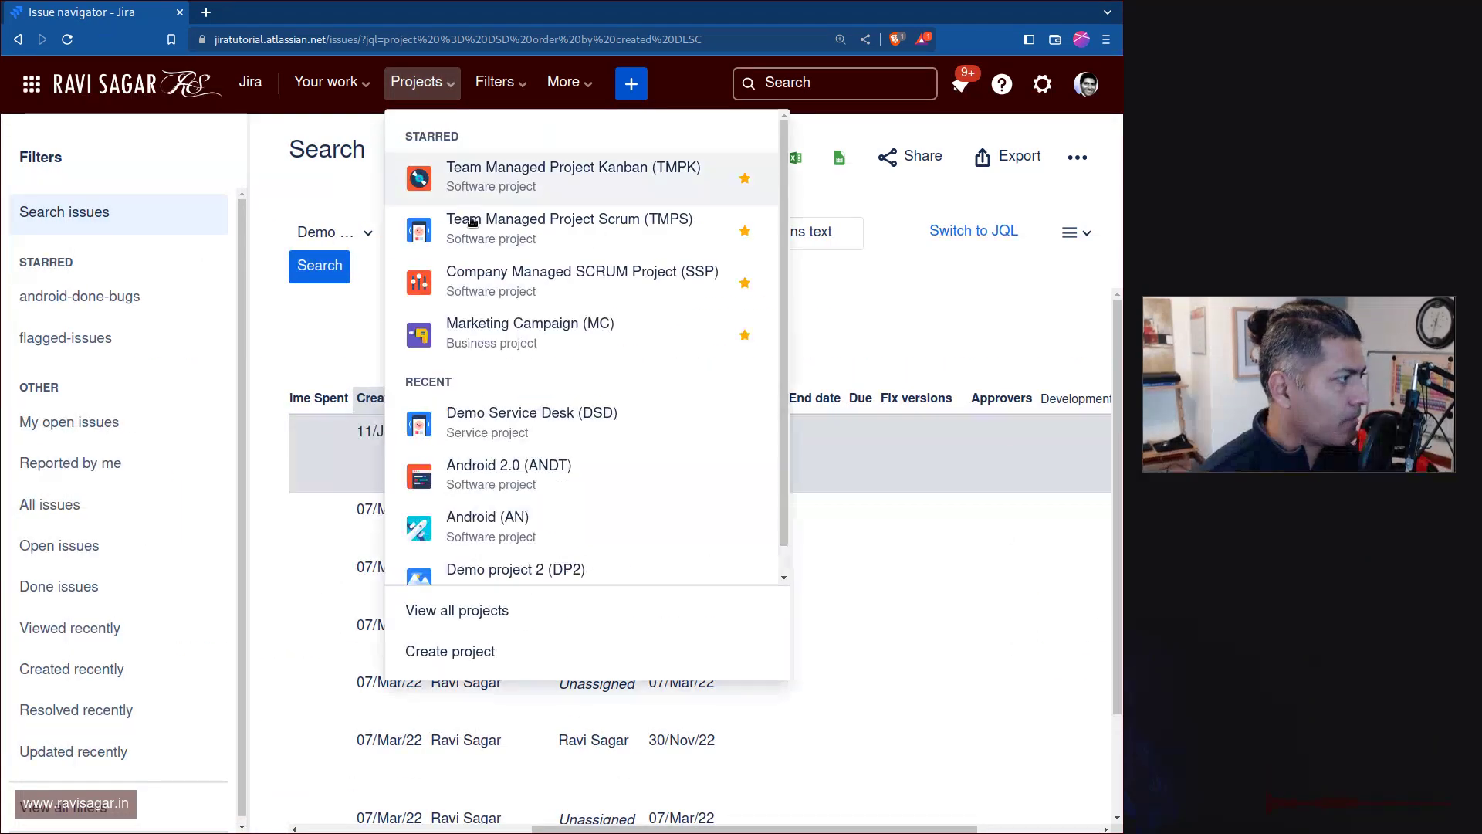
pyautogui.click(535, 420)
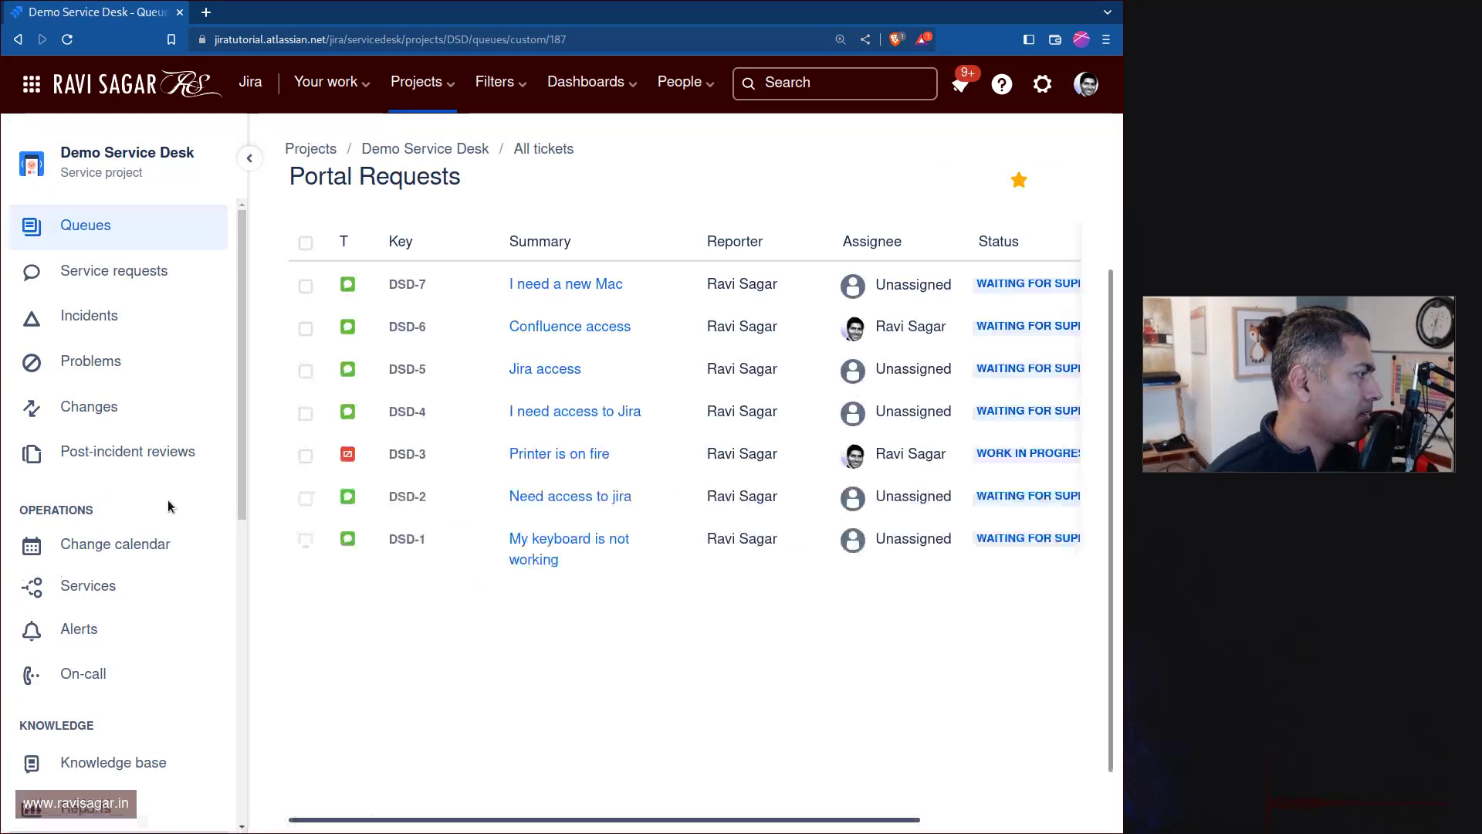
pyautogui.scroll(-3, 168, 499)
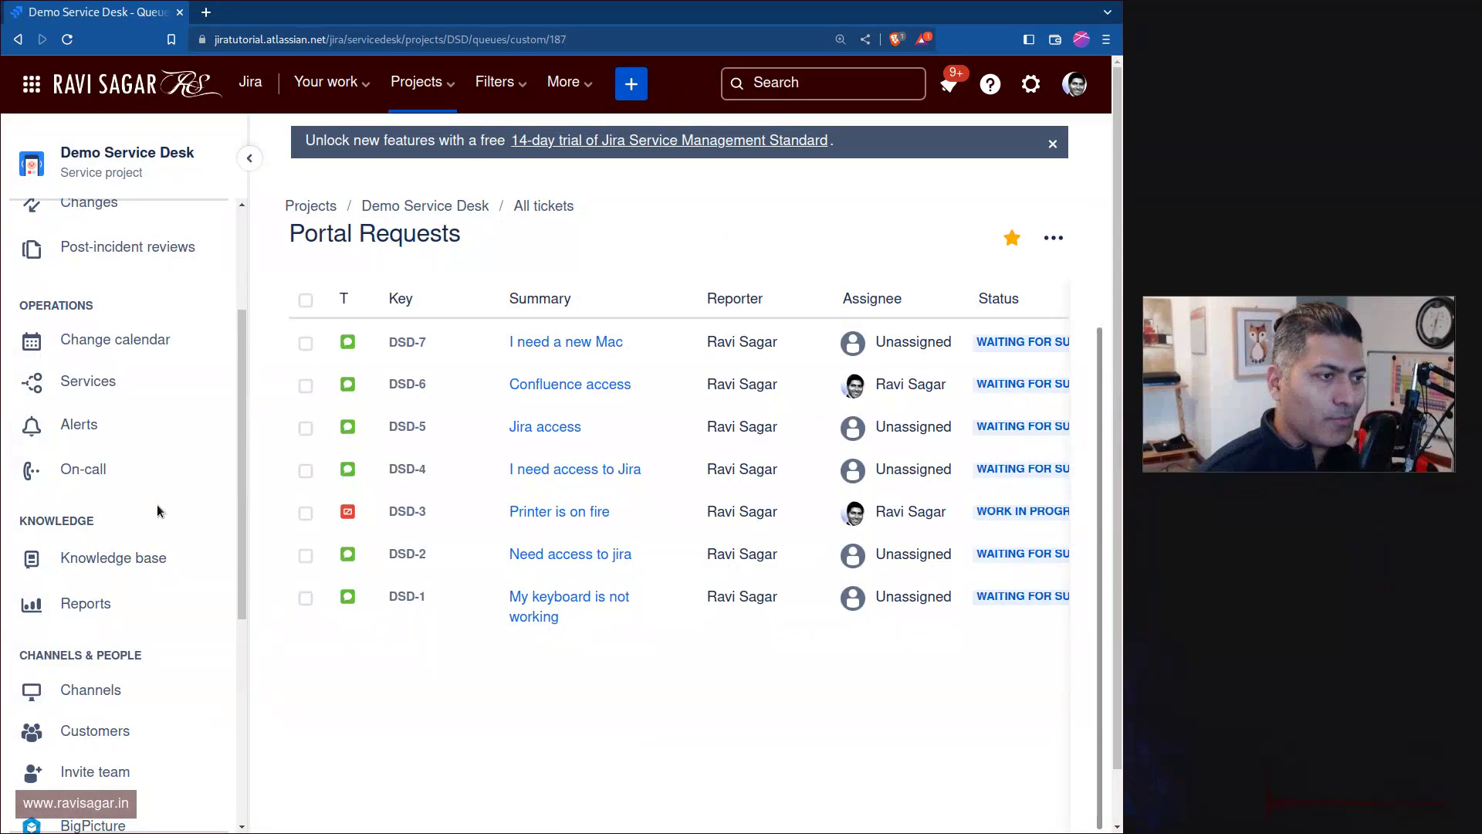
pyautogui.scroll(-3, 156, 586)
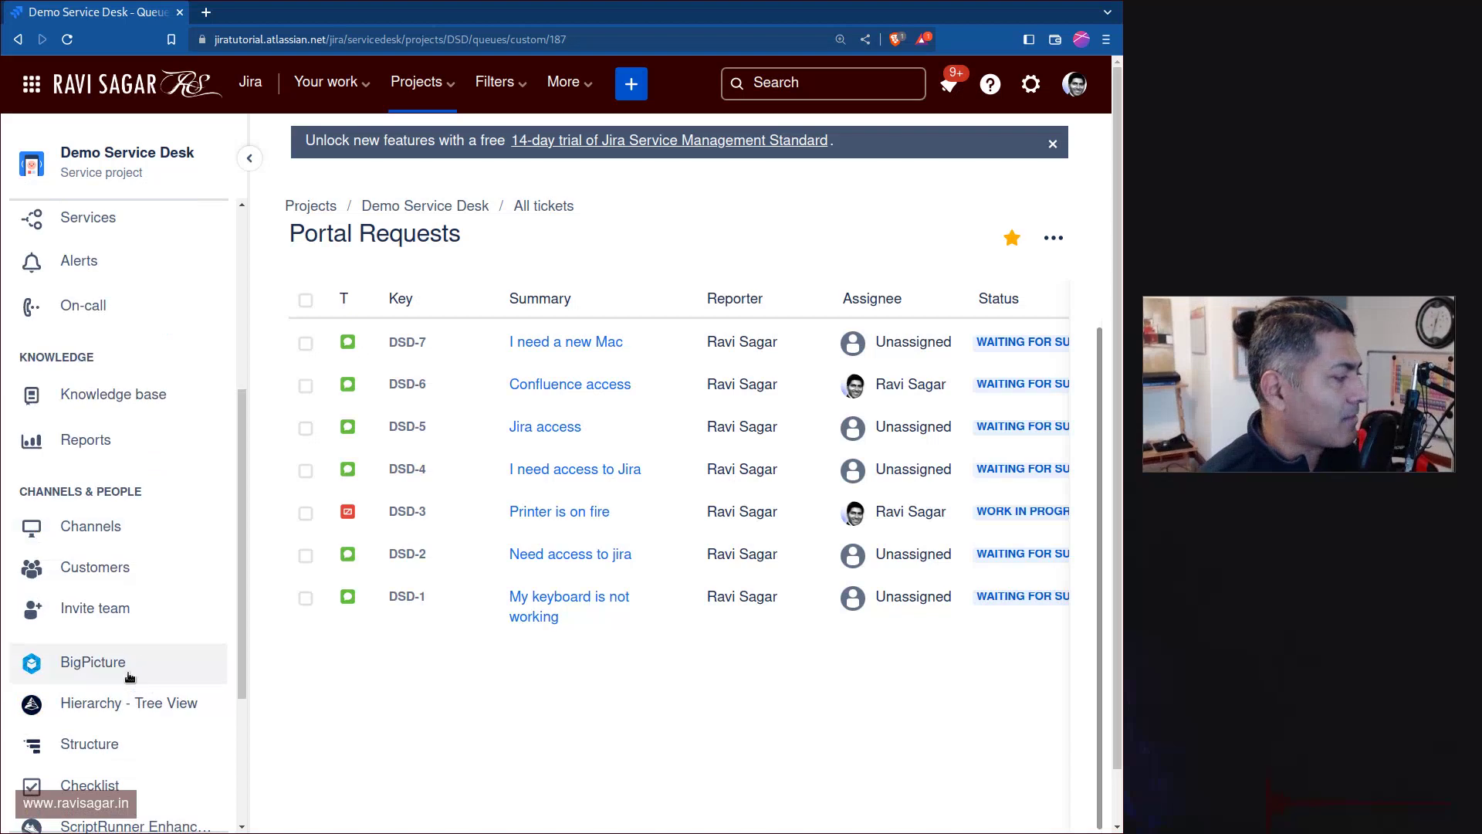
pyautogui.scroll(-3, 156, 677)
pyautogui.click(106, 759)
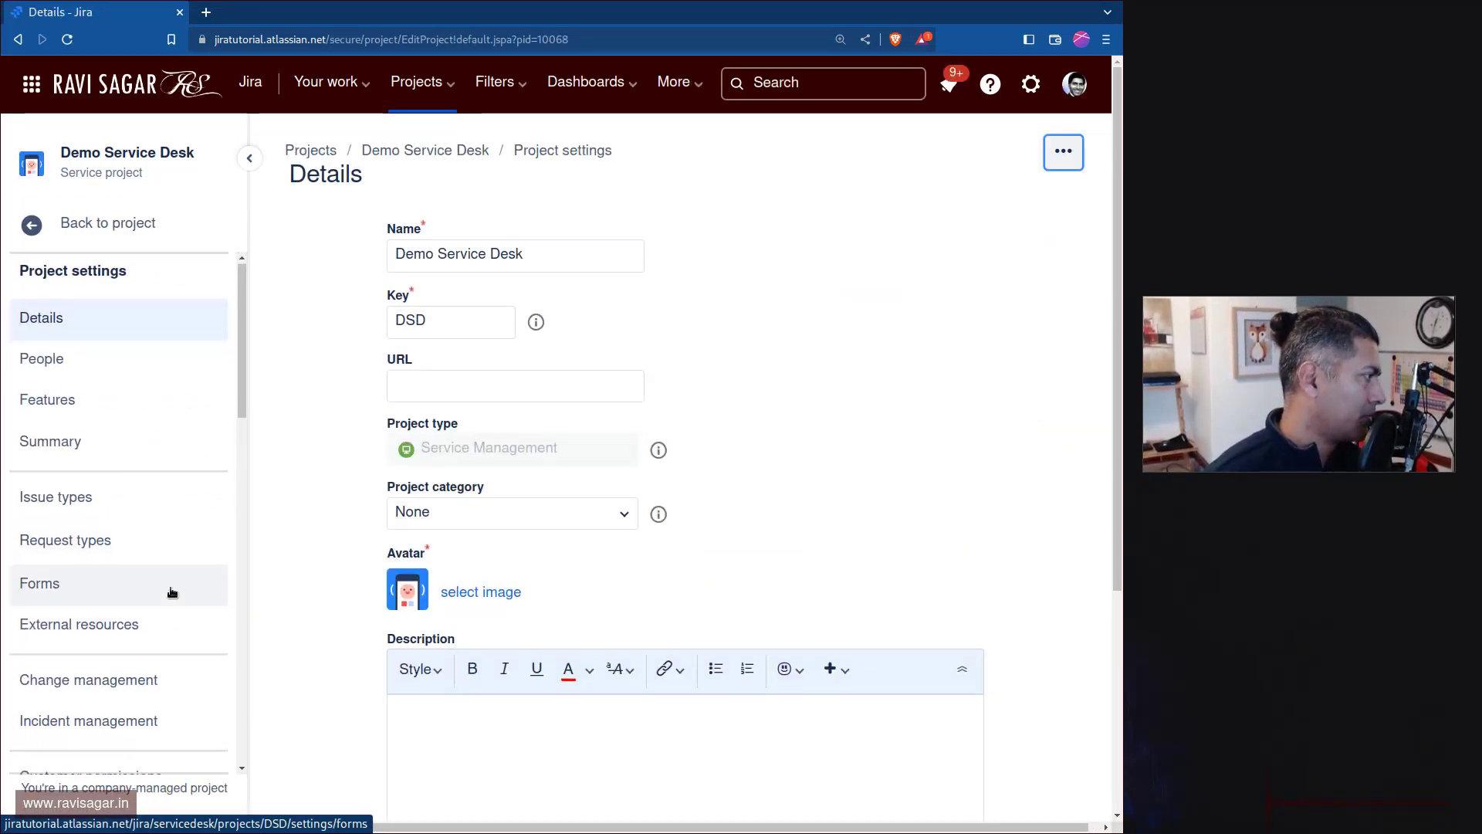
pyautogui.scroll(-5, 172, 593)
pyautogui.scroll(-3, 171, 592)
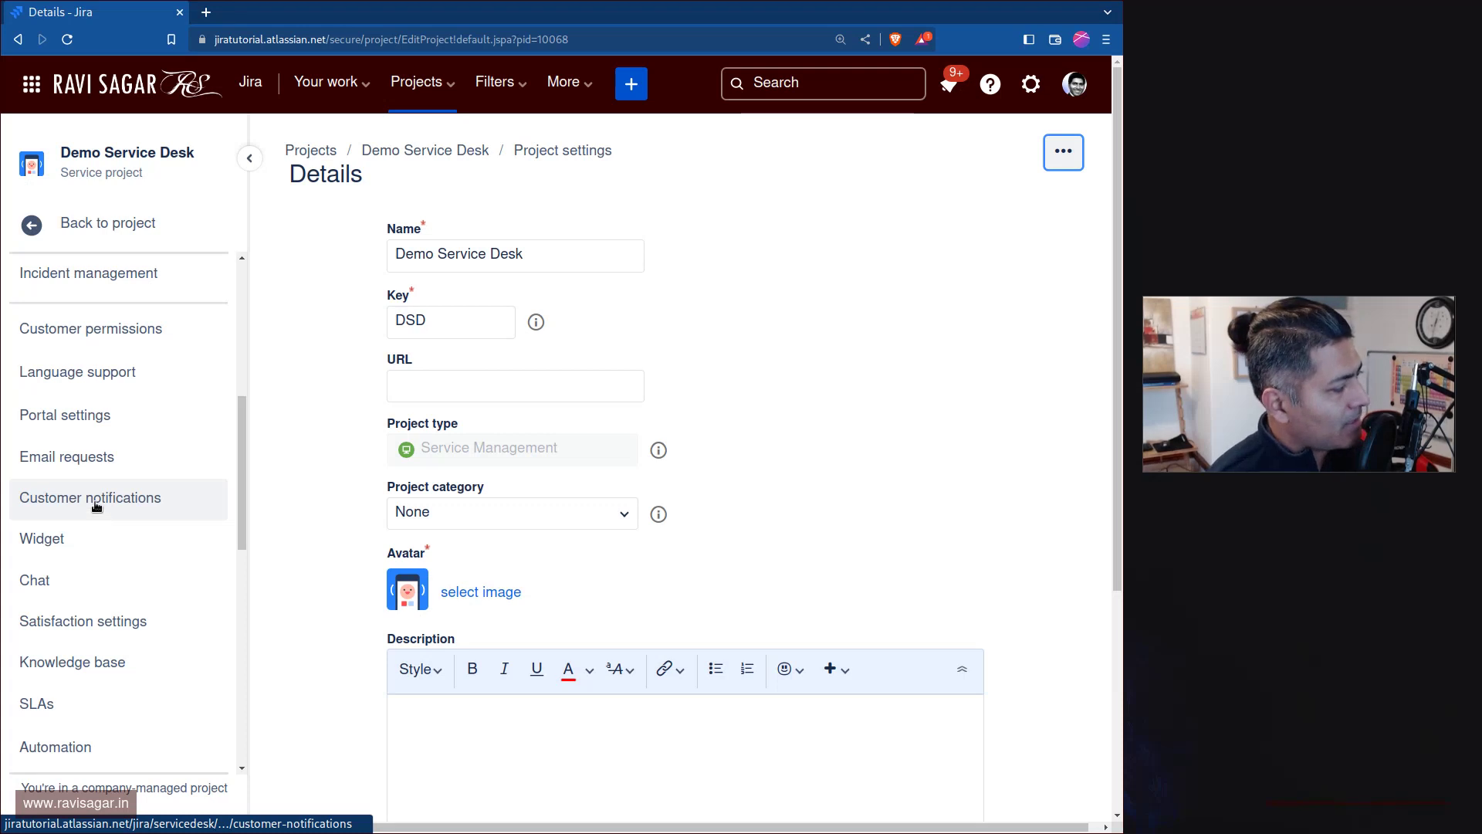
pyautogui.scroll(-6, 116, 533)
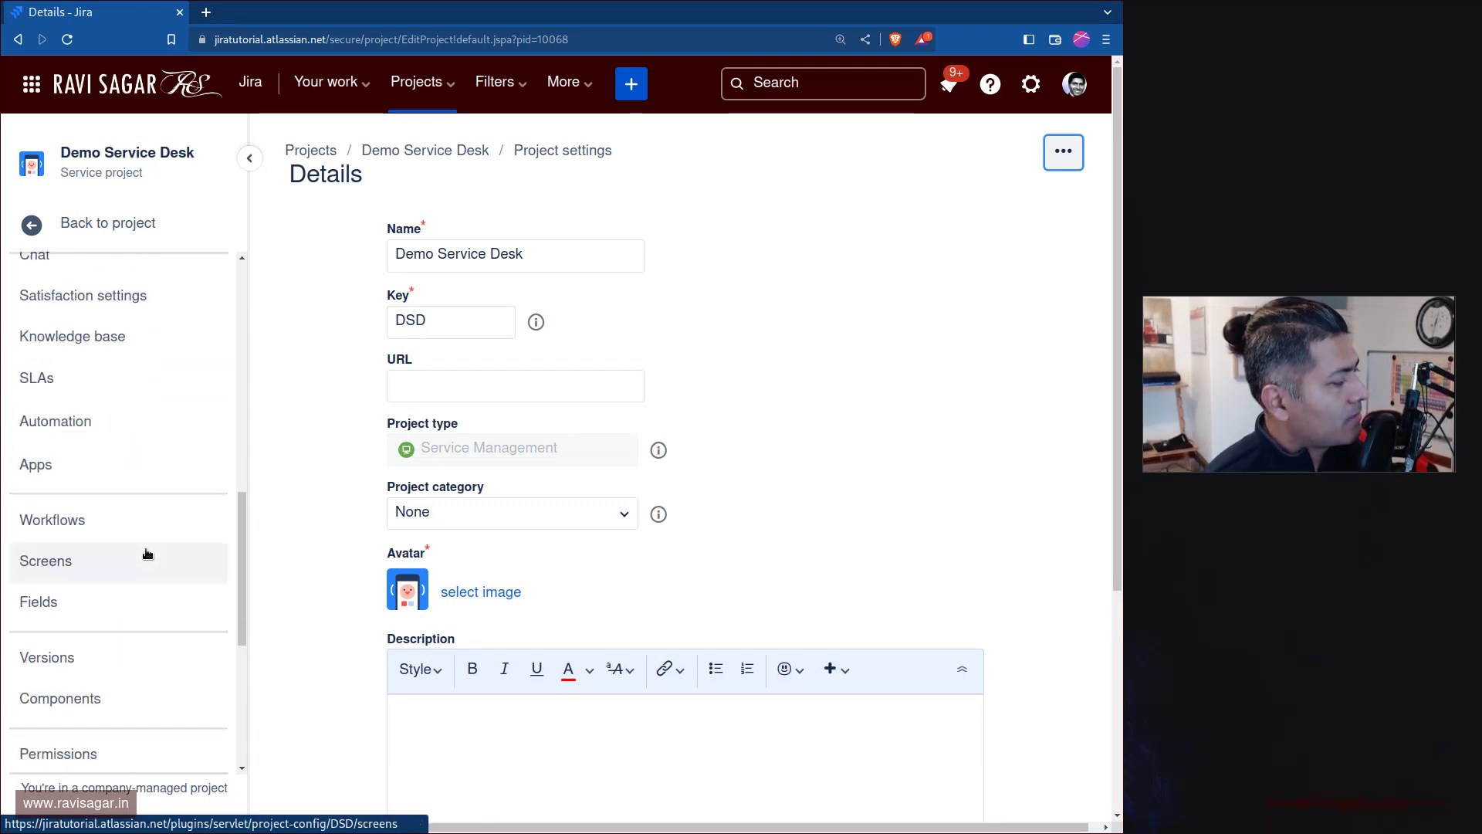
pyautogui.click(83, 529)
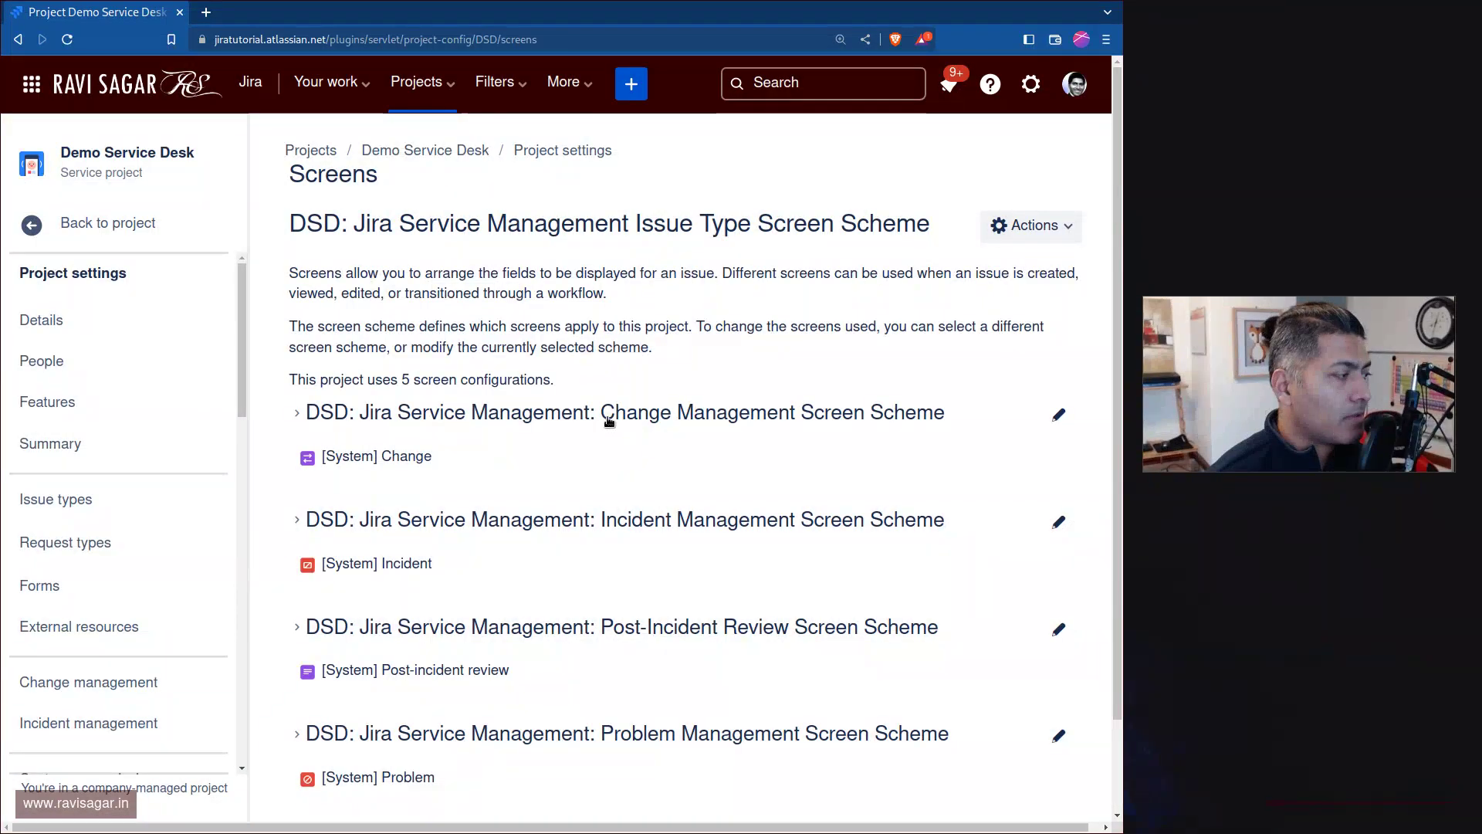
# Expand the Incident Management screen scheme and open the Incident View/Edit Screen.
pyautogui.click(562, 522)
pyautogui.scroll(-3, 556, 527)
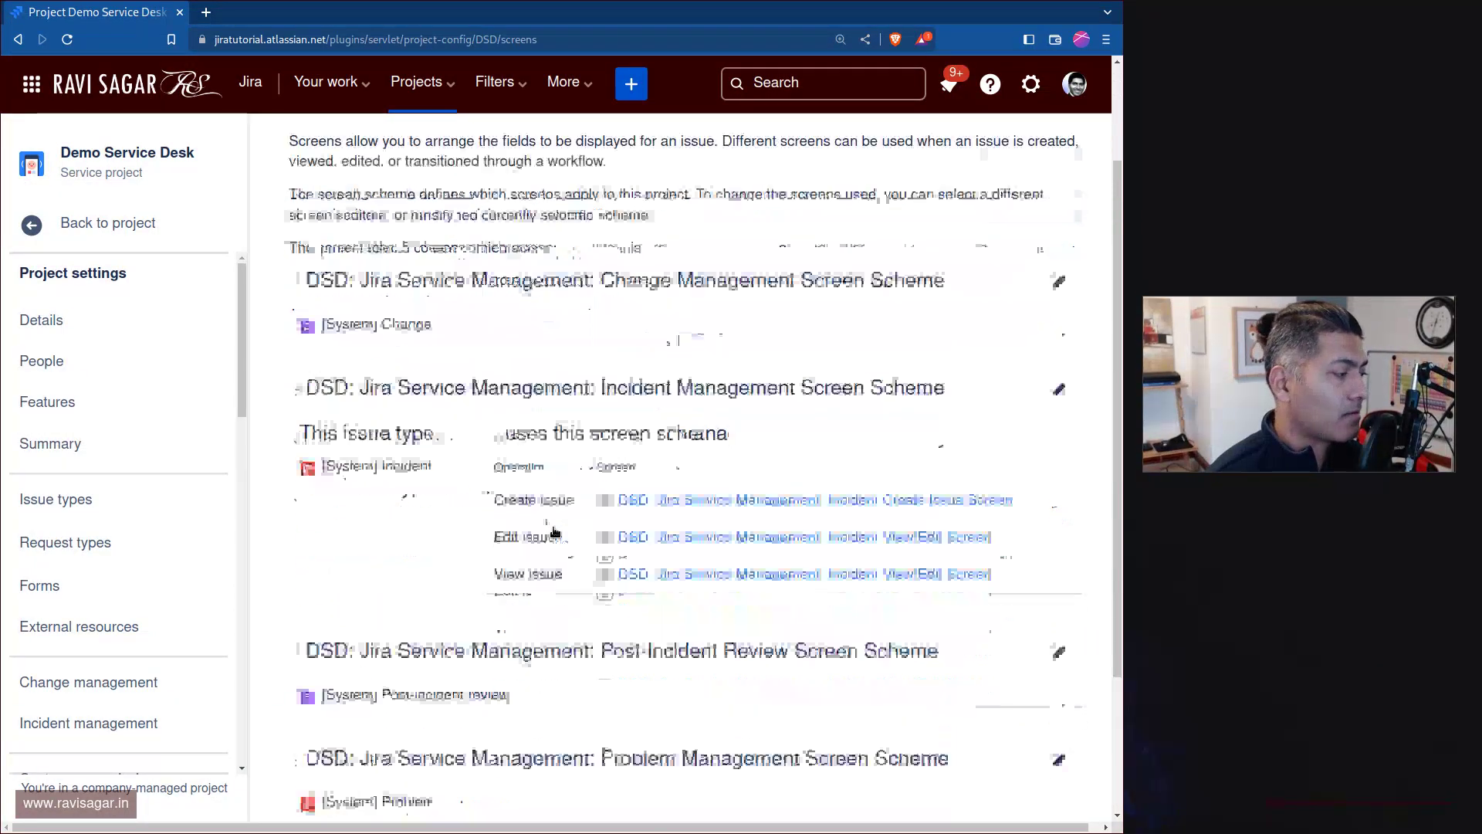
pyautogui.click(789, 424)
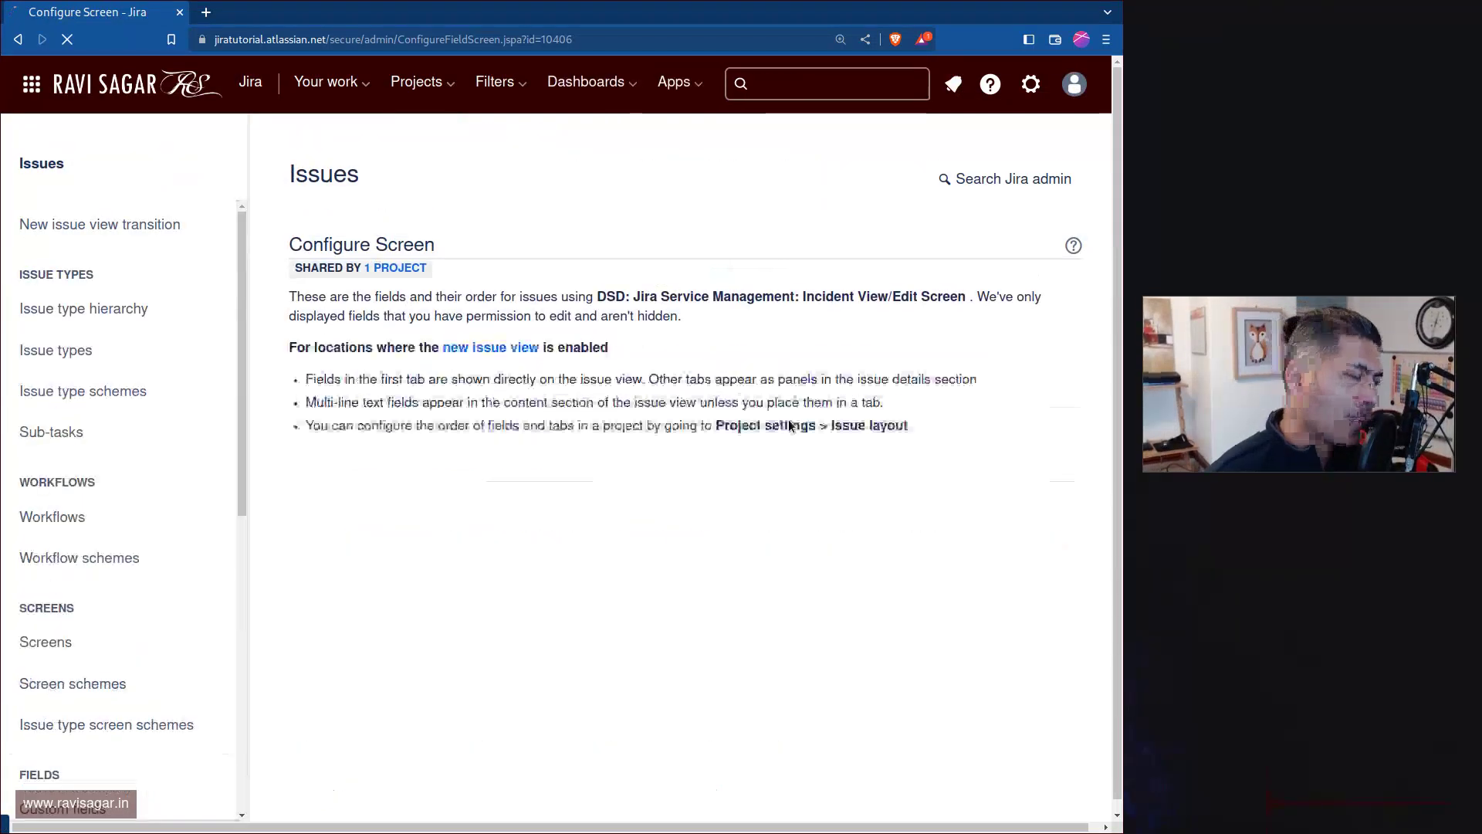
pyautogui.scroll(-8, 777, 418)
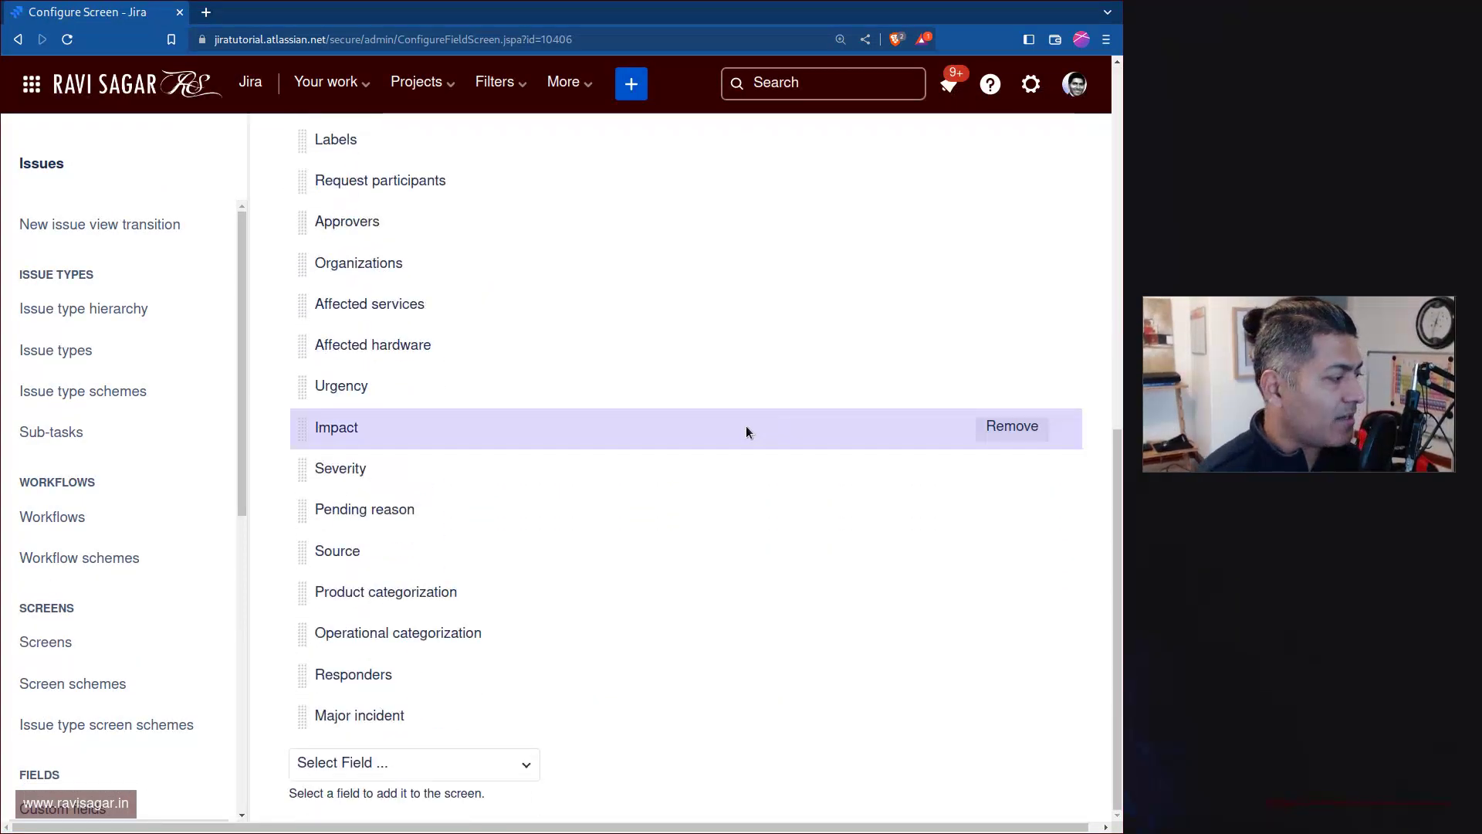
# Search Select Field for a channel or Request Type field, then open a new browser tab.
pyautogui.click(395, 763)
pyautogui.write('chan')
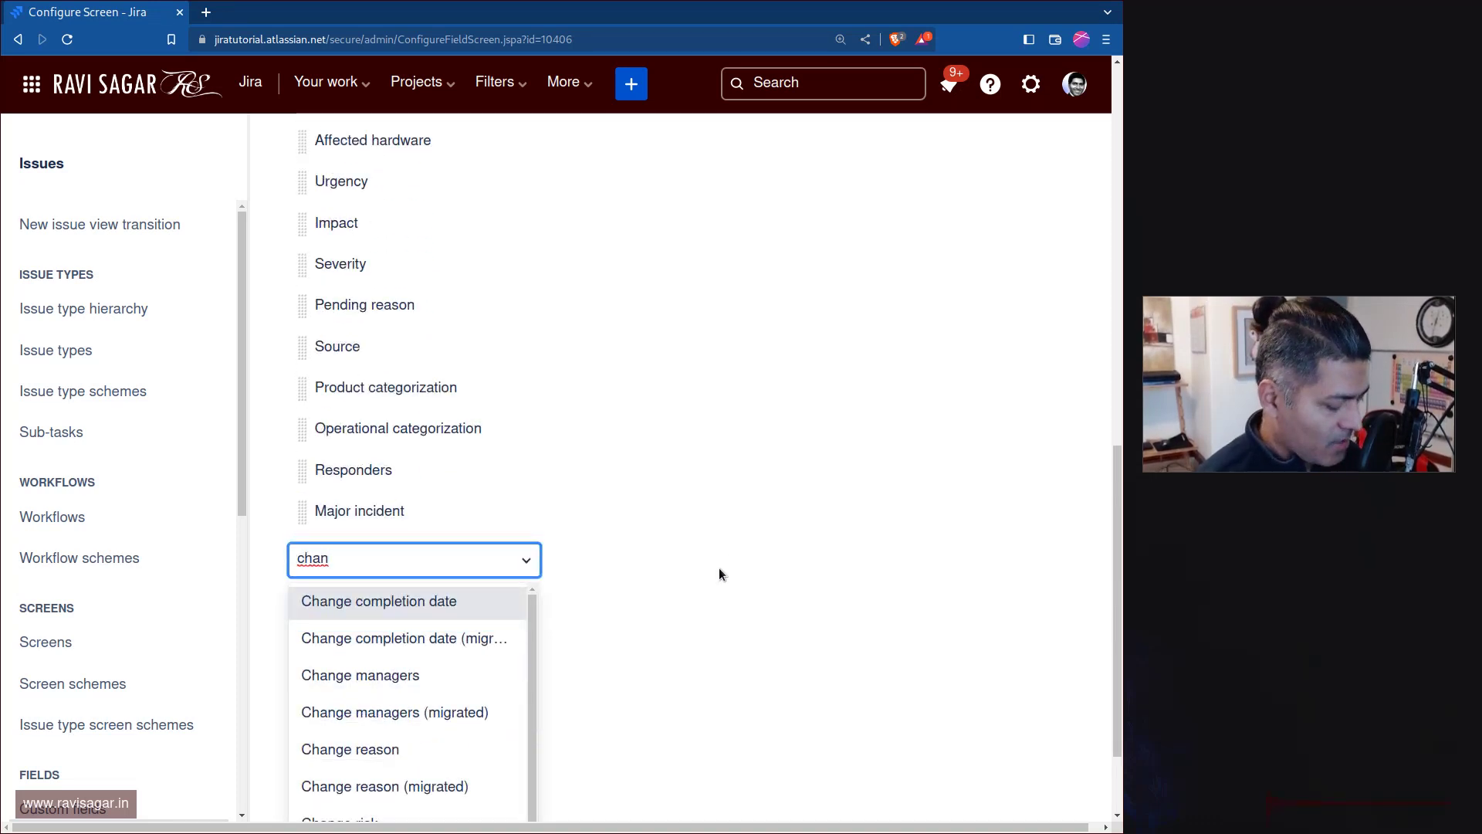
pyautogui.write('ne')
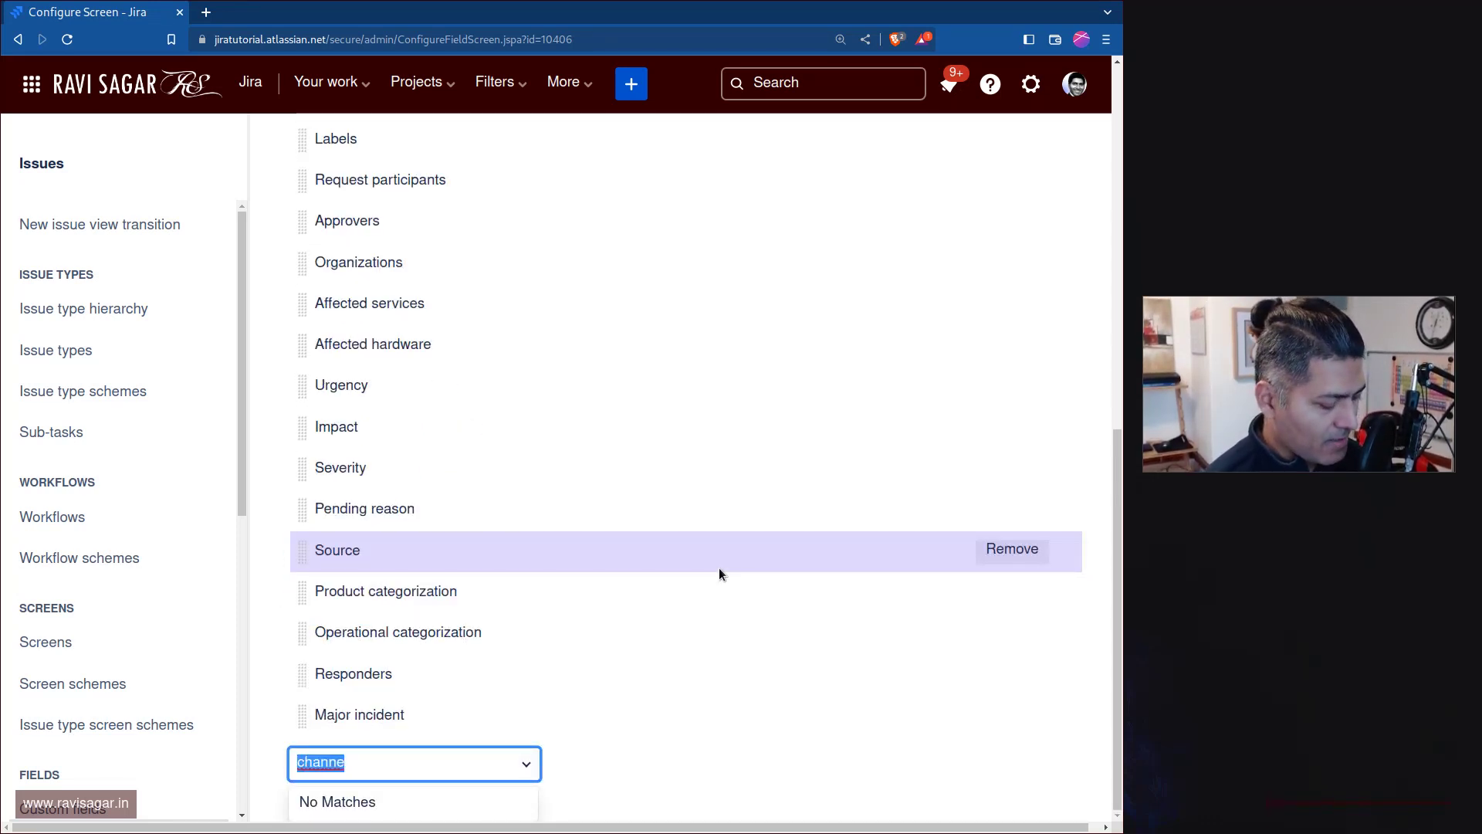
pyautogui.write('Reque')
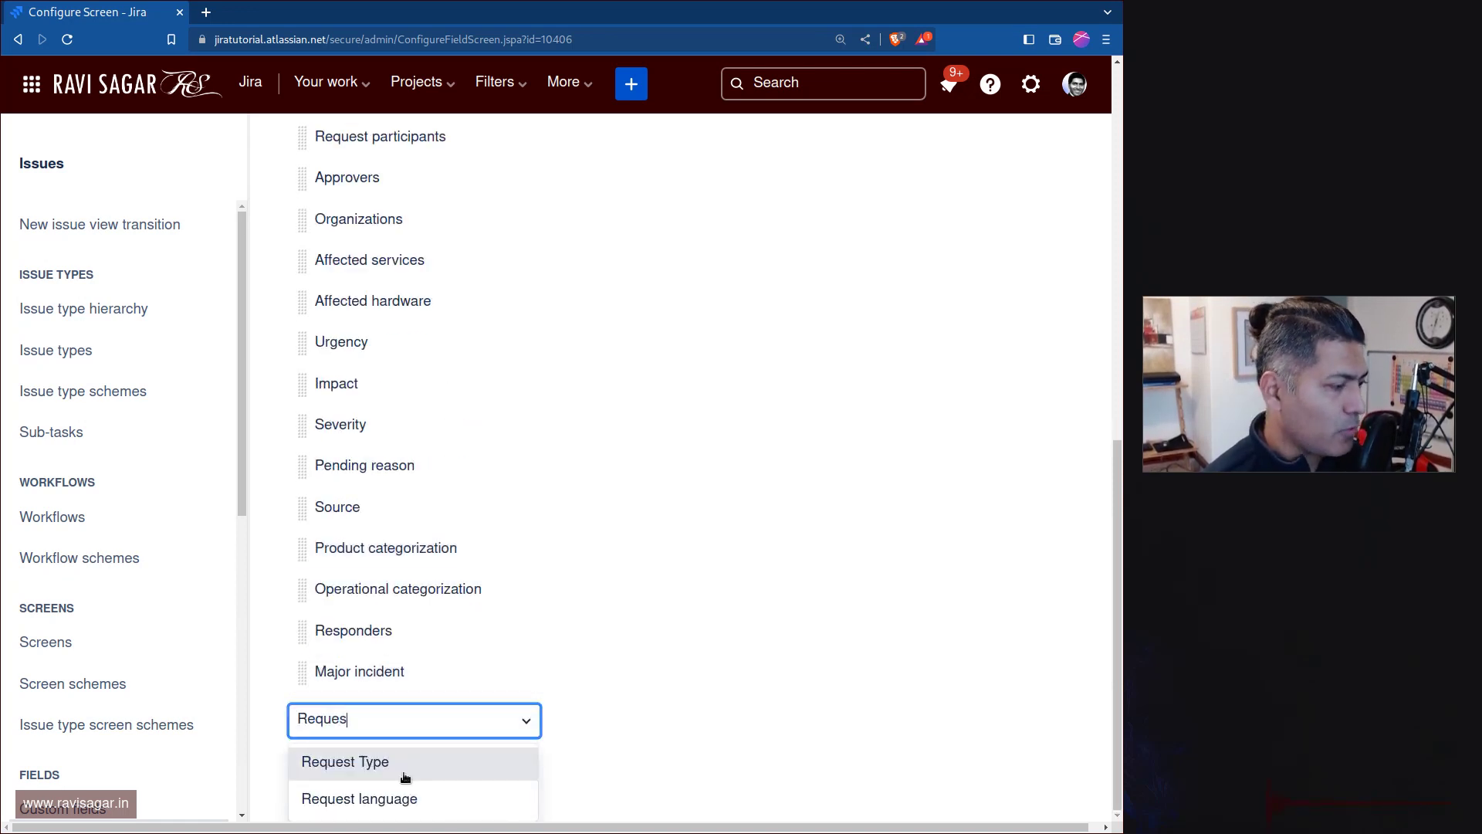
pyautogui.write('s')
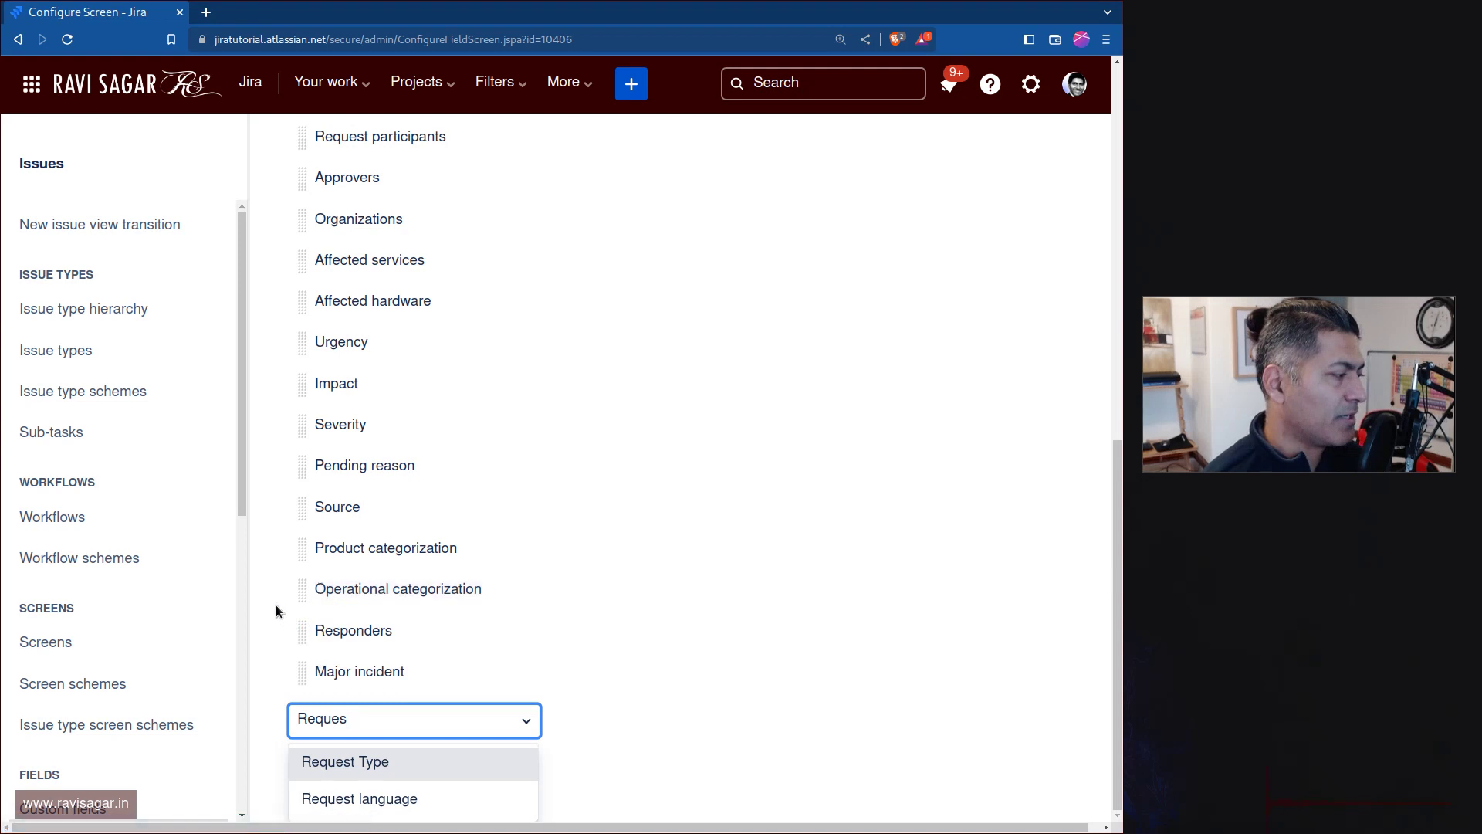
pyautogui.click(264, 599)
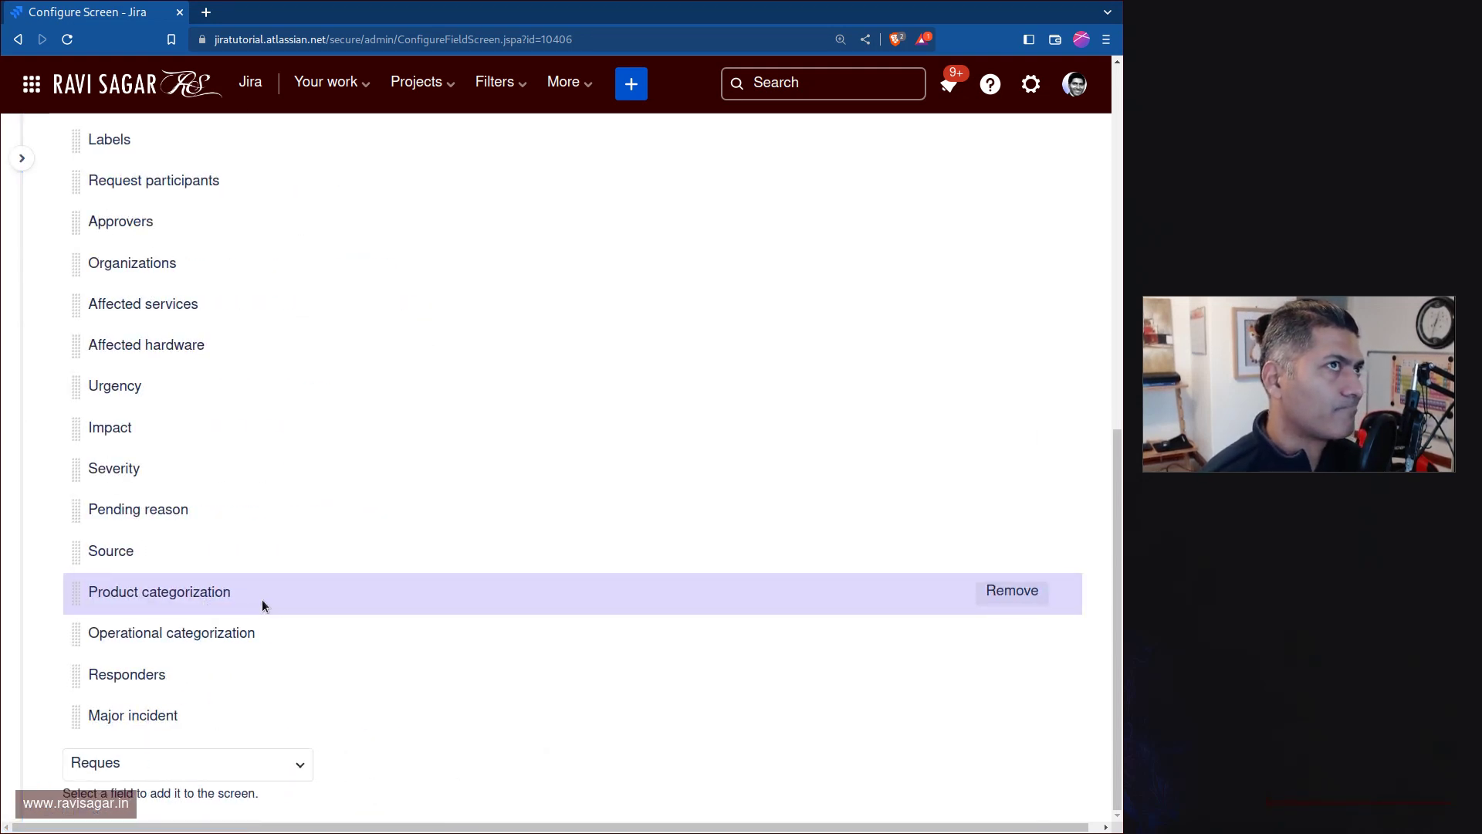
pyautogui.hotkey('ctrl', 't')
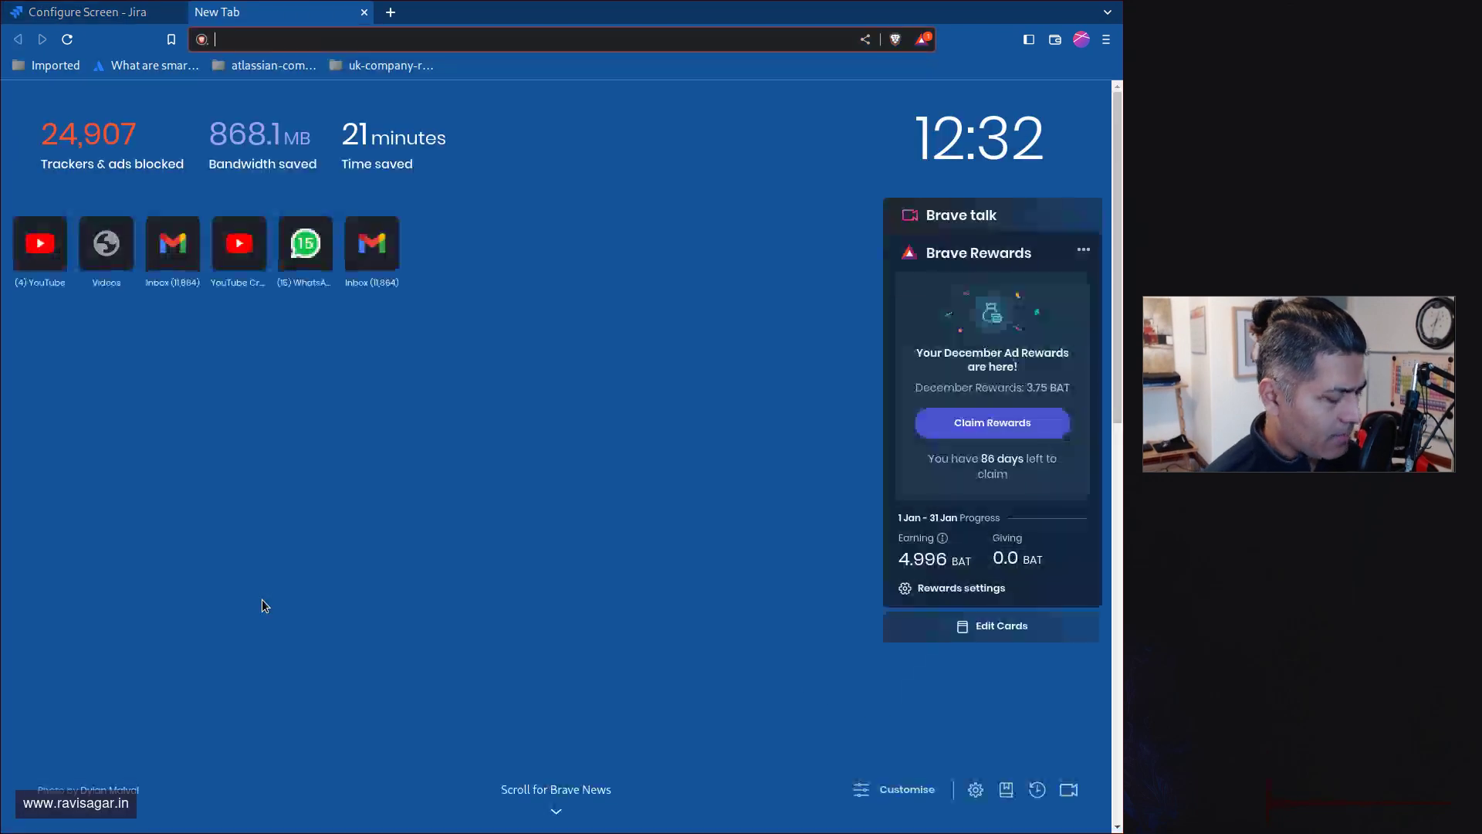